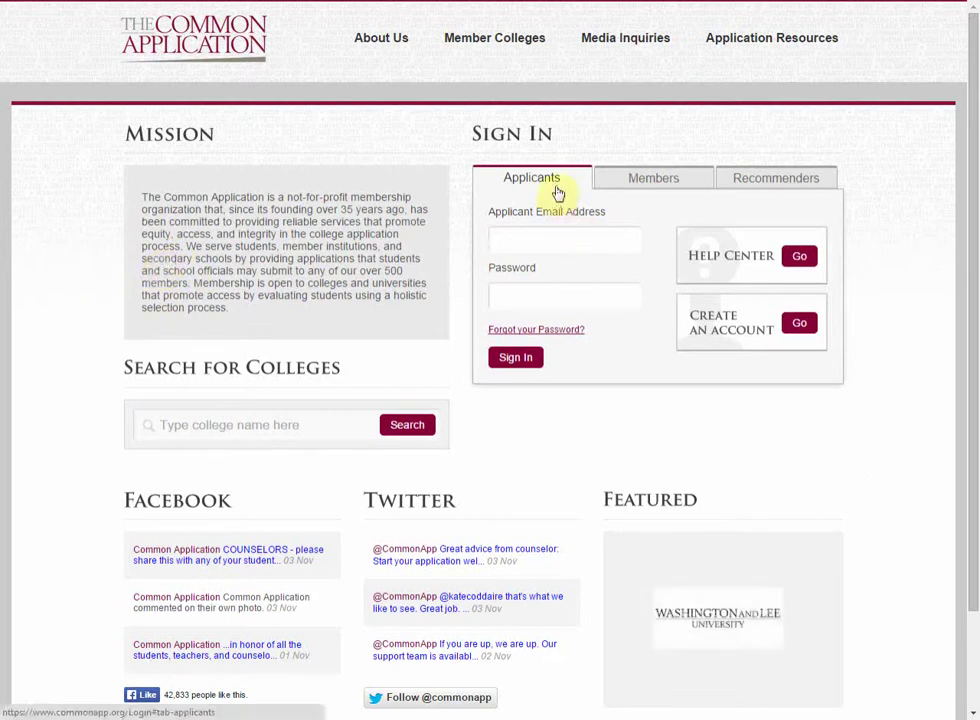
Step: Bring up the Member Colleges menu in the site's top navigation
mouse_move(485, 38)
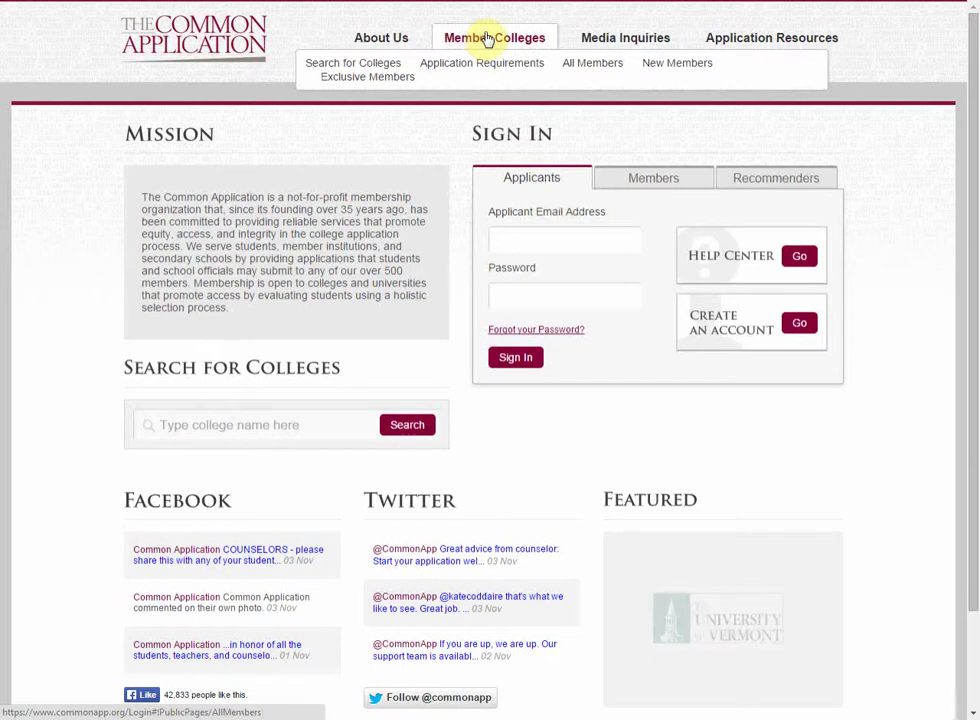
Step: Browse the All Members list of over 500 colleges, then return to the home page
click(485, 42)
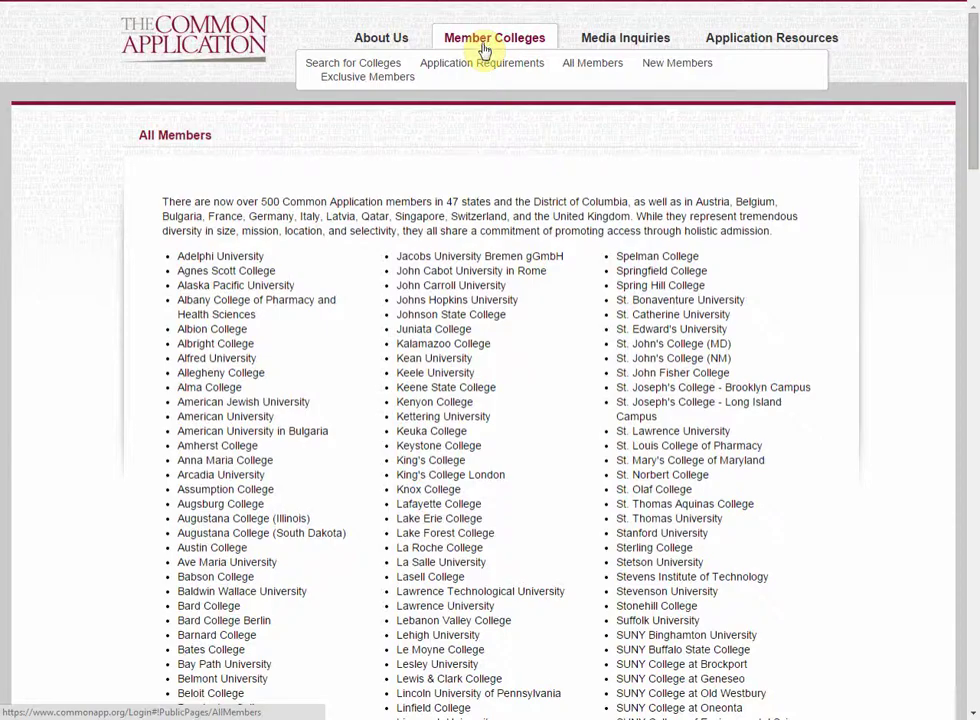
scroll(541, 304, down, 1)
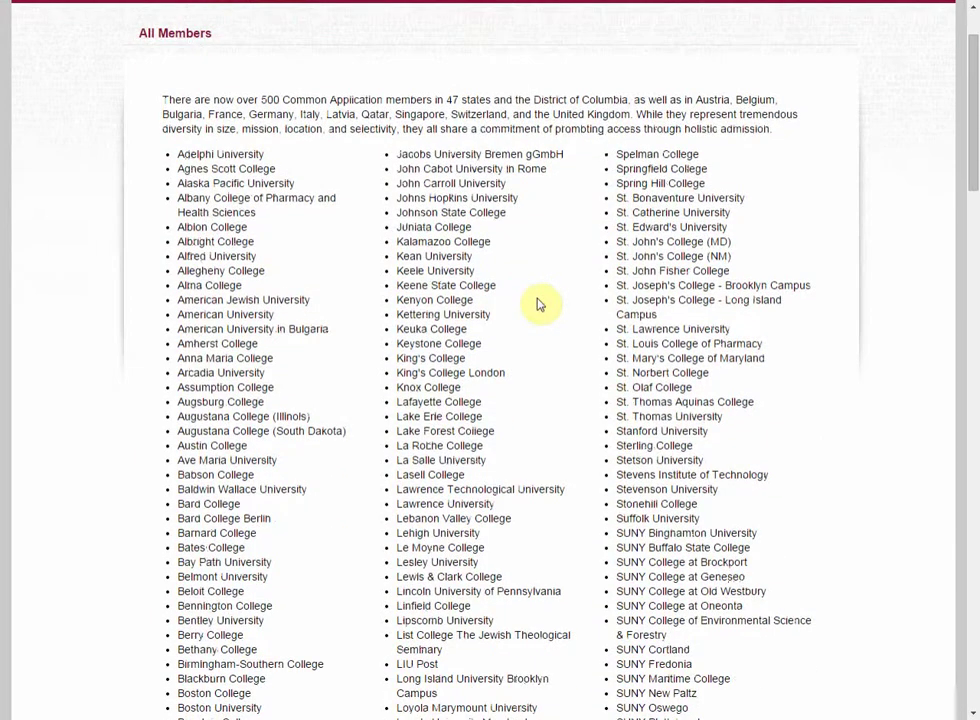
scroll(541, 304, down, 5)
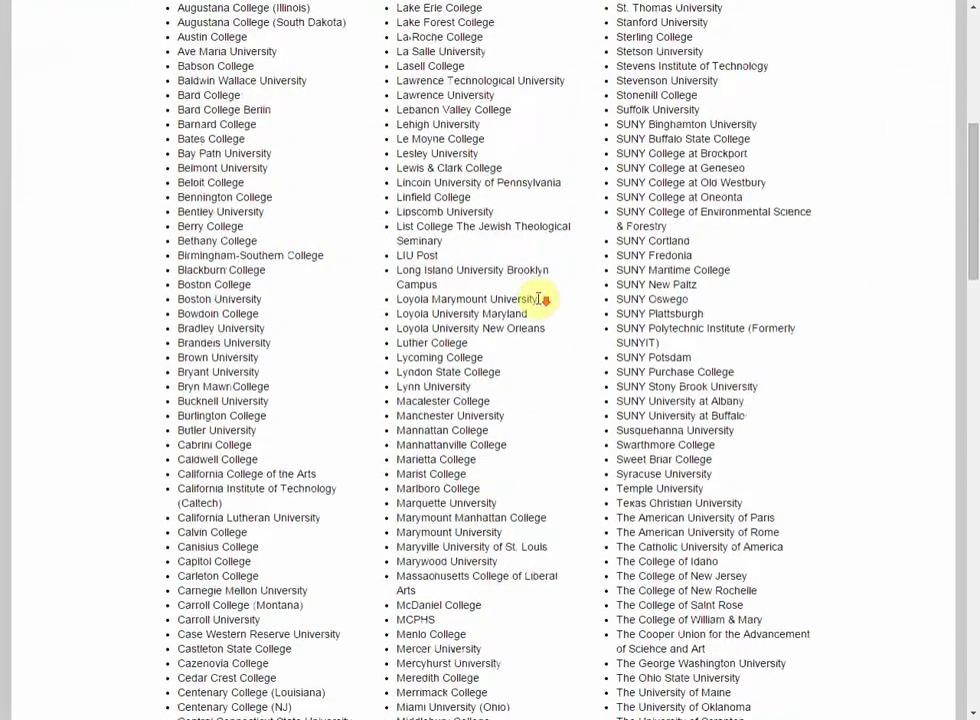
scroll(541, 304, down, 8)
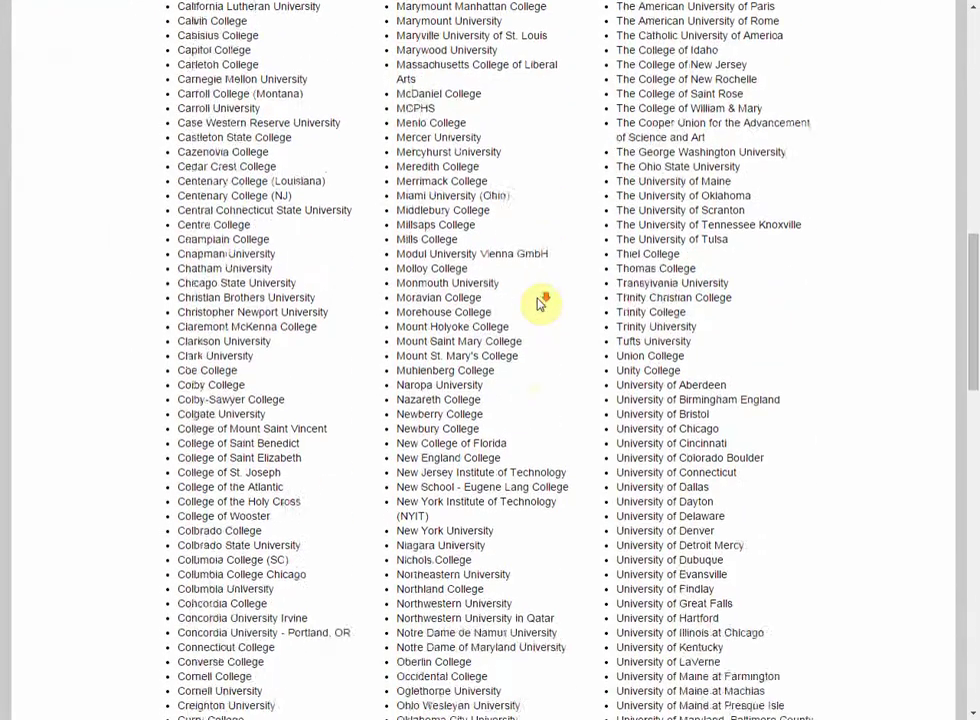
scroll(541, 304, down, 9)
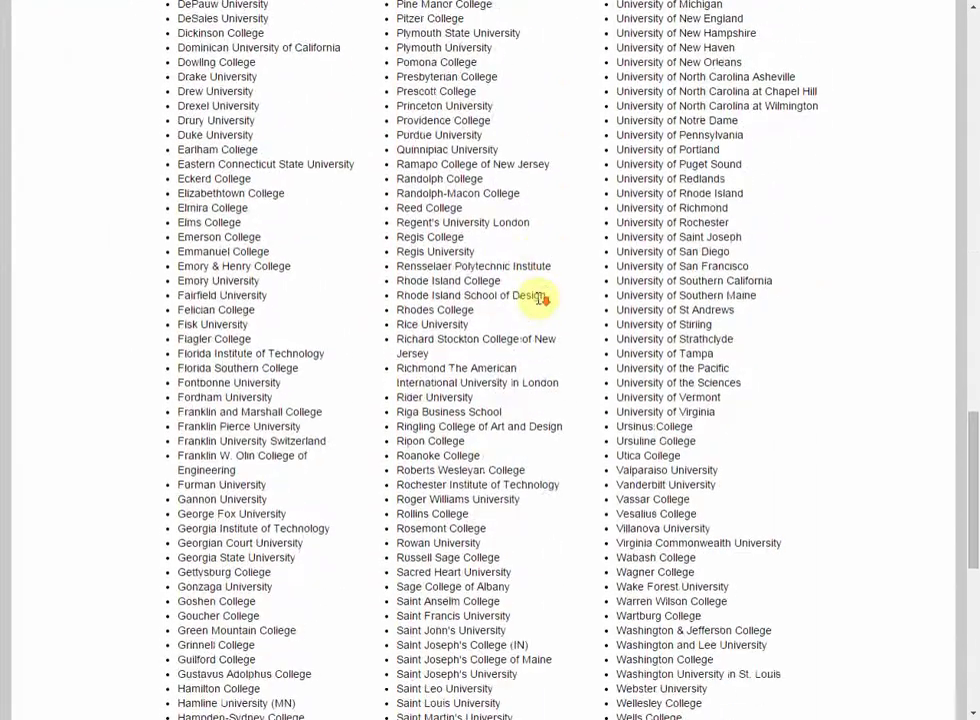
scroll(541, 304, down, 2)
scroll(541, 300, up, 20)
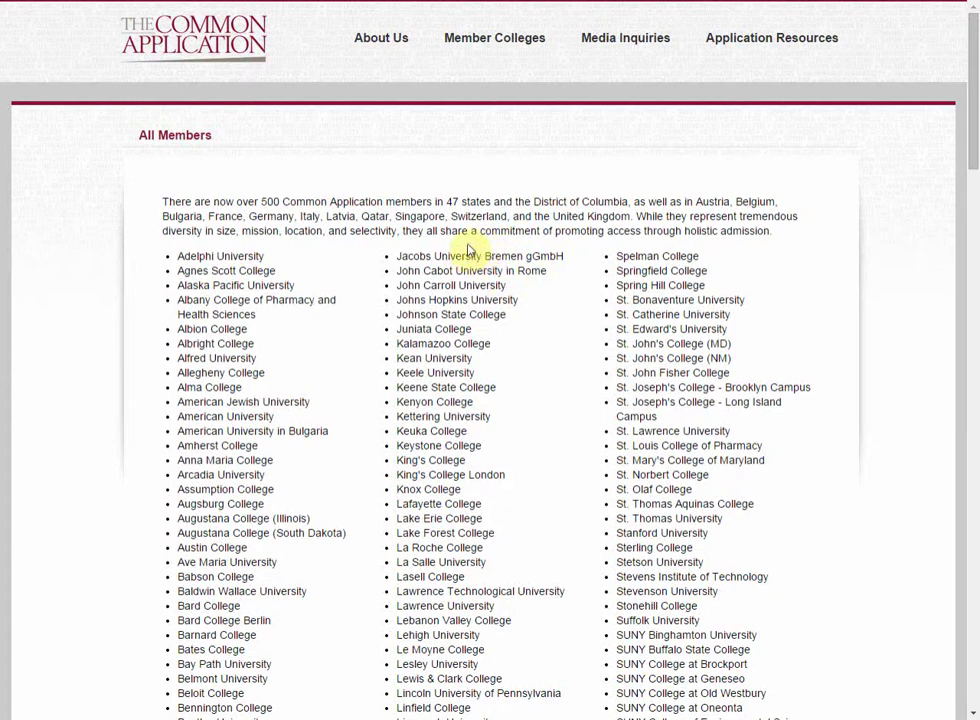
click(226, 50)
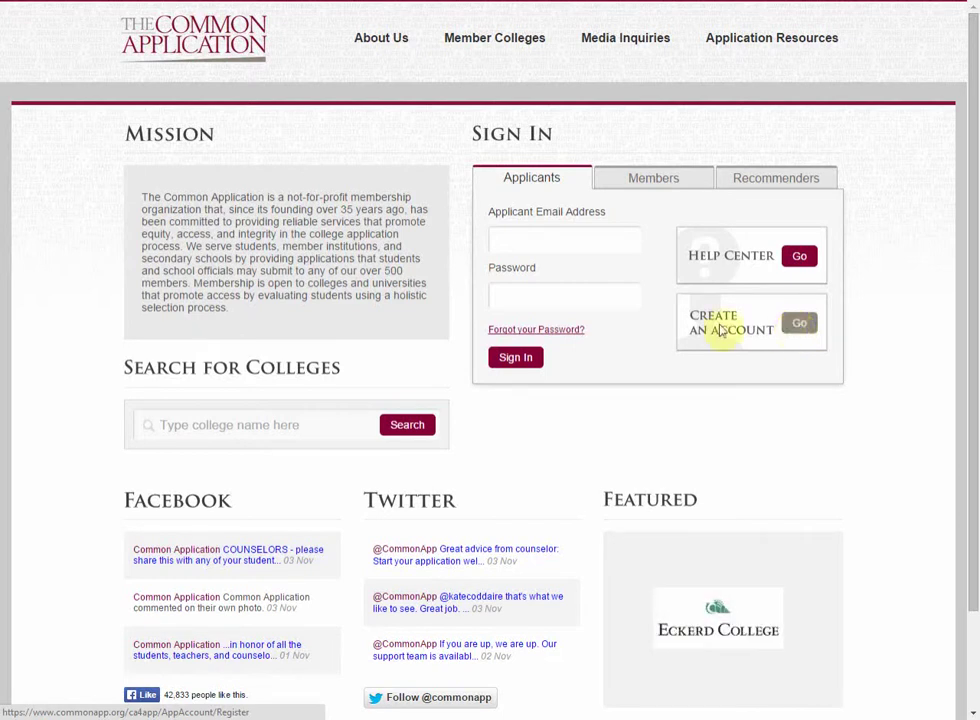
Step: Sign in with the applicant's e-mail address and account password
click(580, 235)
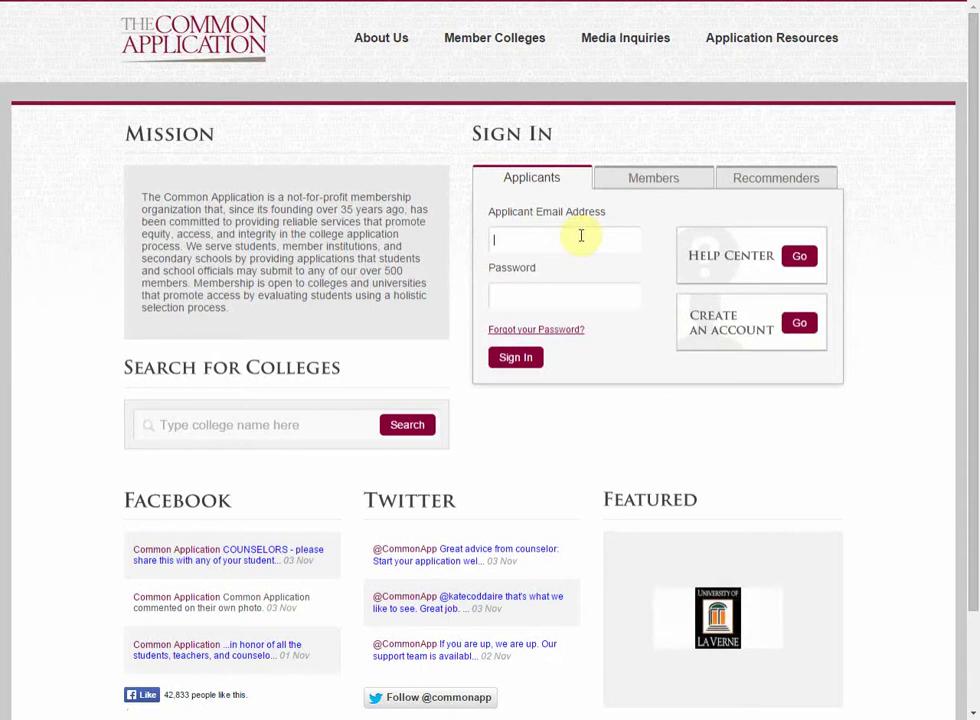
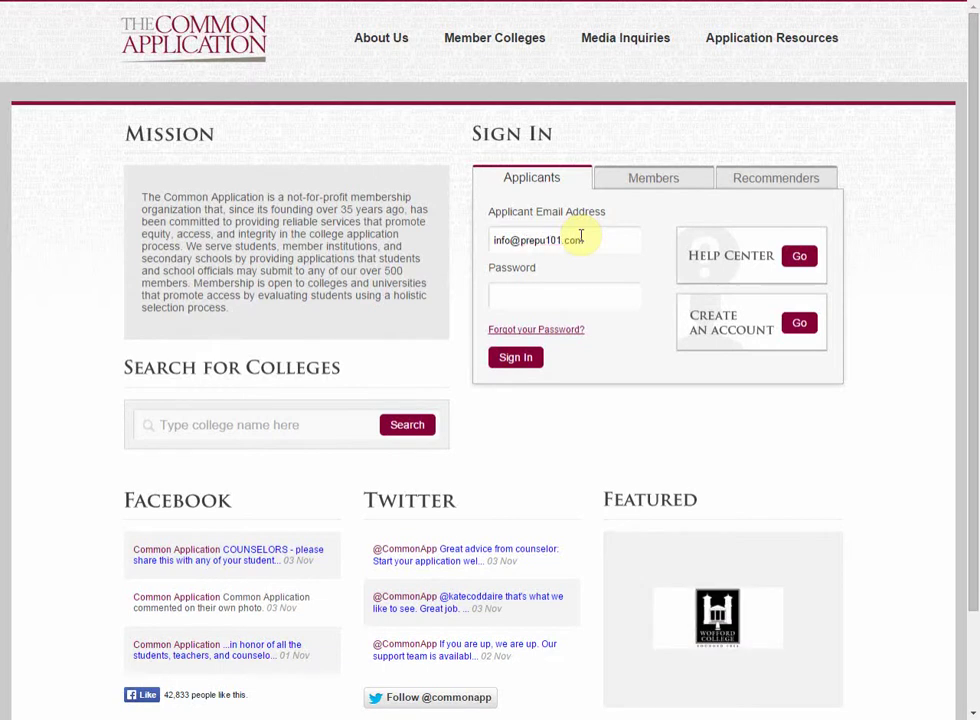
key(Tab)
text(**********)
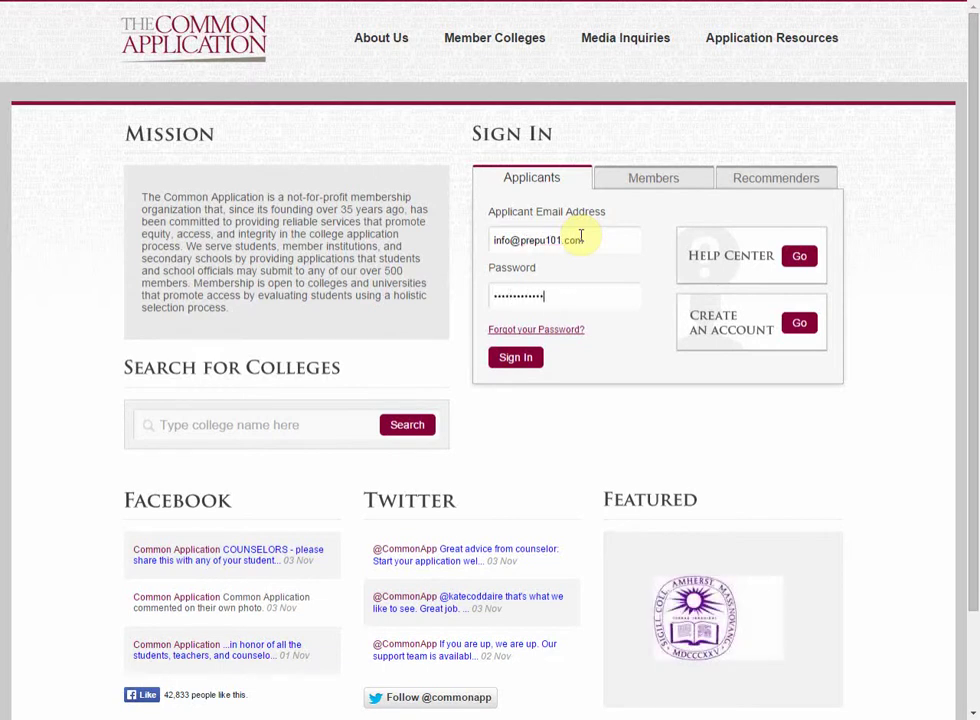
click(516, 360)
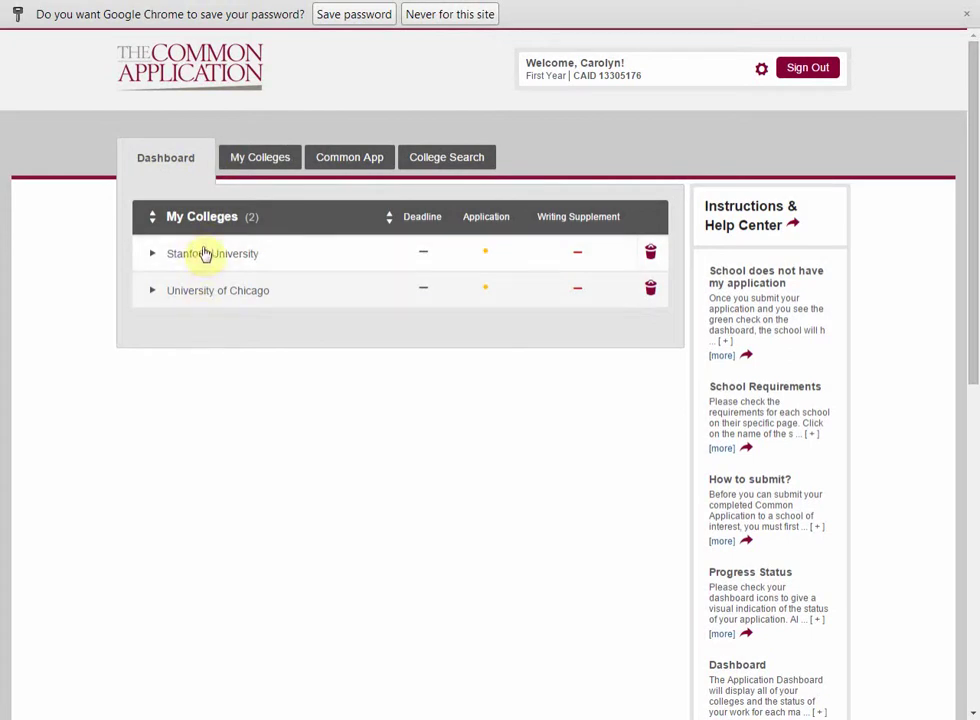
Step: Open My Colleges and review Stanford University's school-specific questions
click(256, 167)
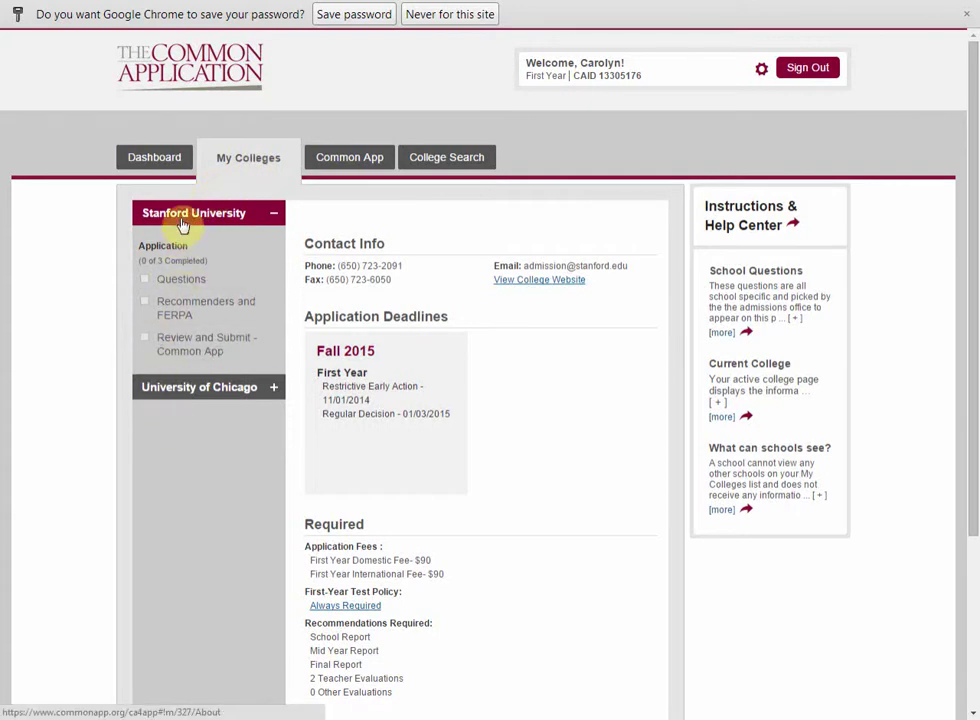
click(364, 167)
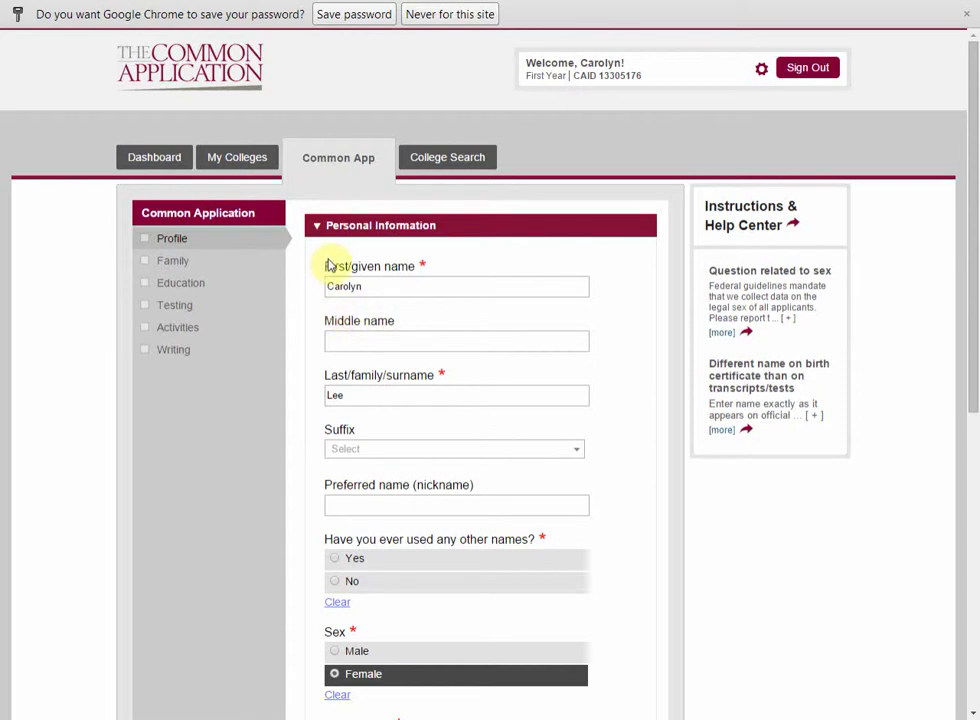
click(237, 159)
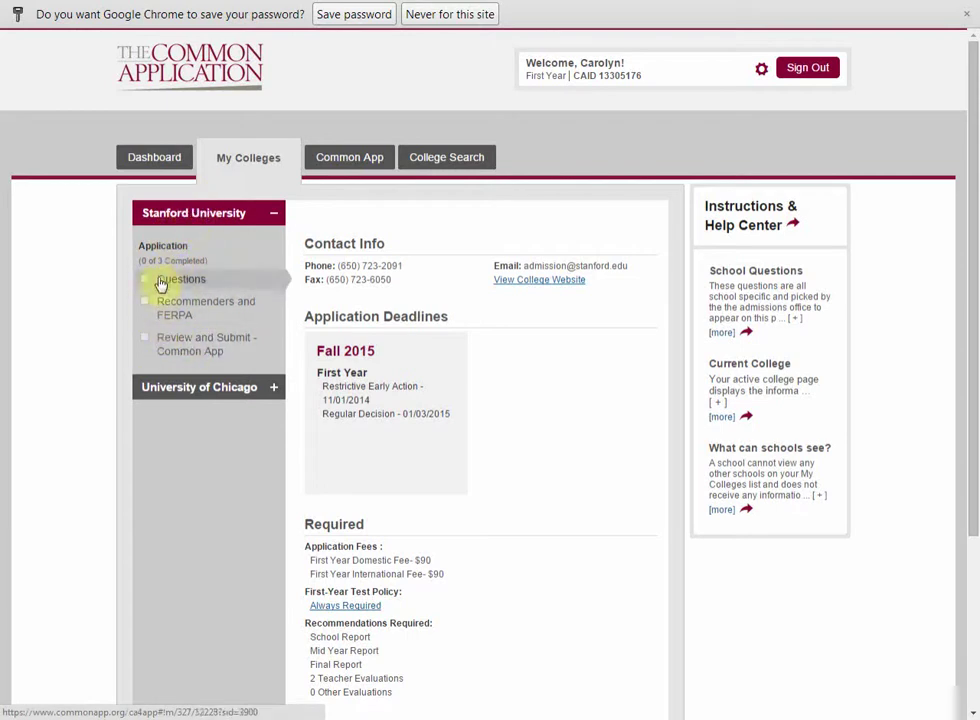
click(171, 287)
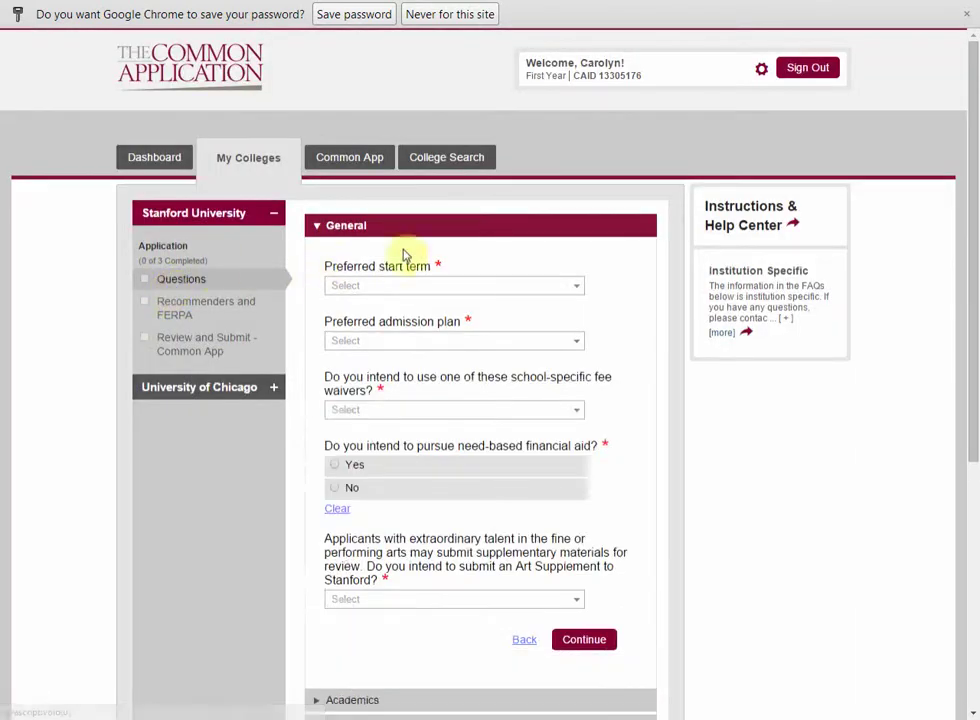
scroll(464, 453, down, 3)
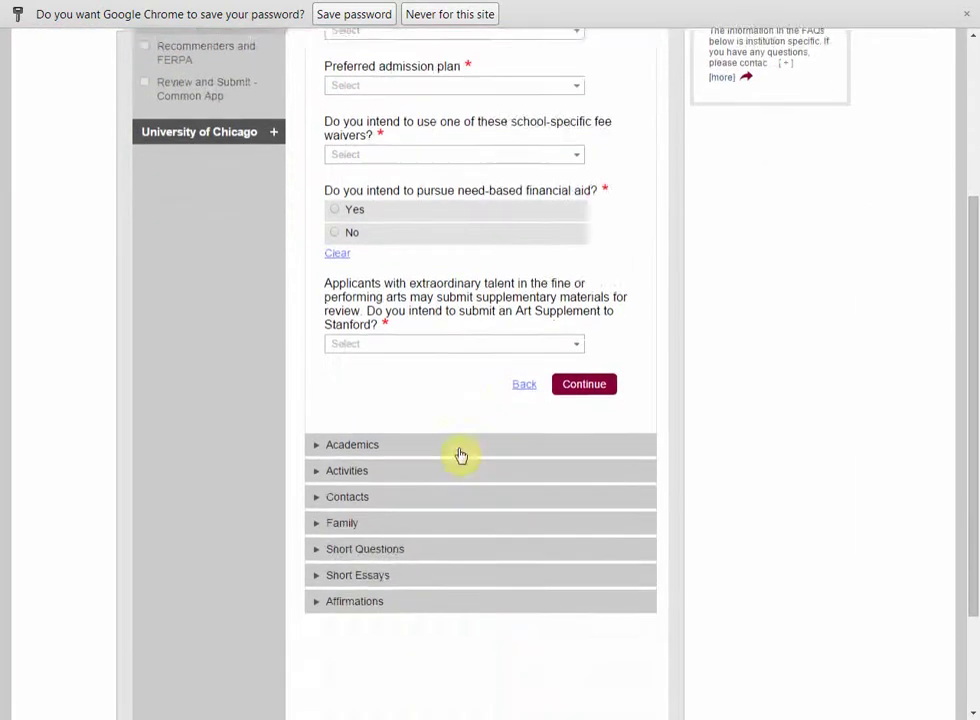
scroll(460, 453, up, 3)
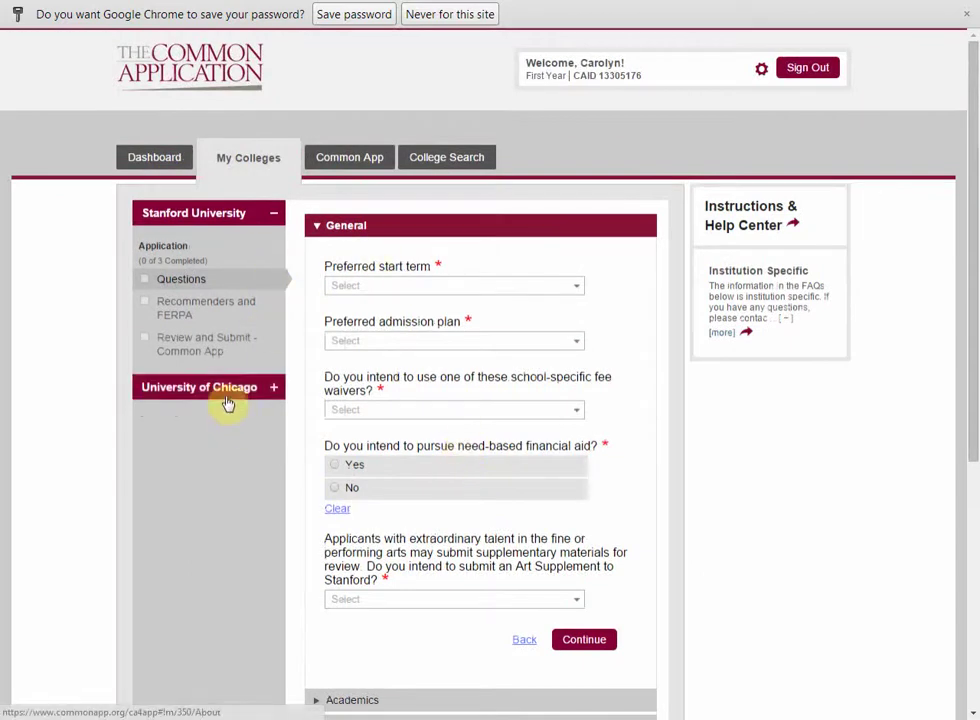
Step: Review University of Chicago's questions, then return to the Common App Personal Information form
click(226, 401)
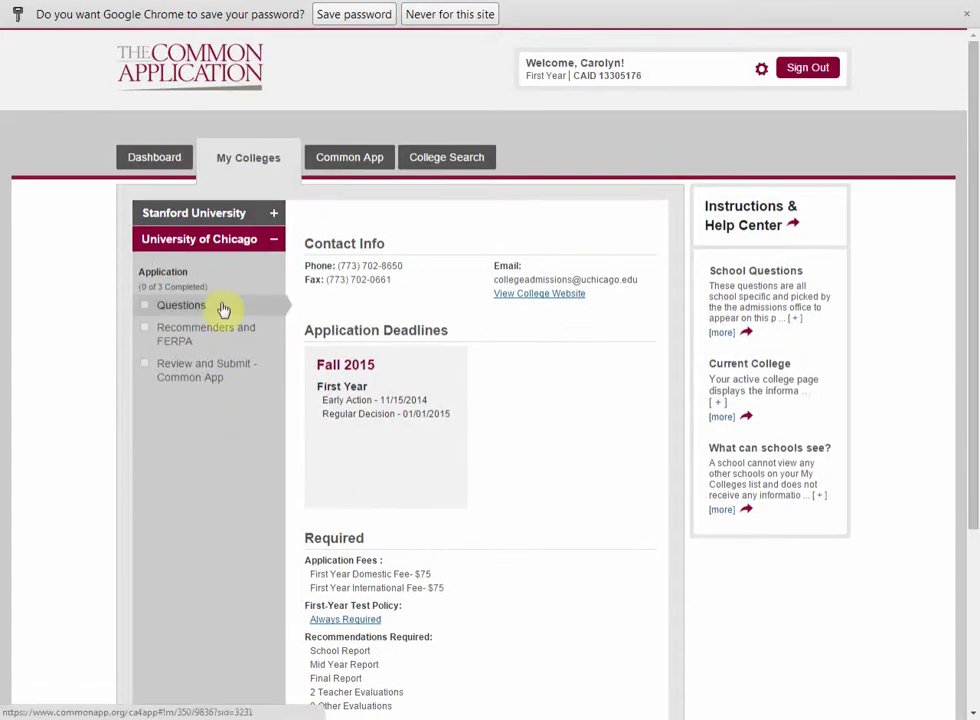
click(221, 307)
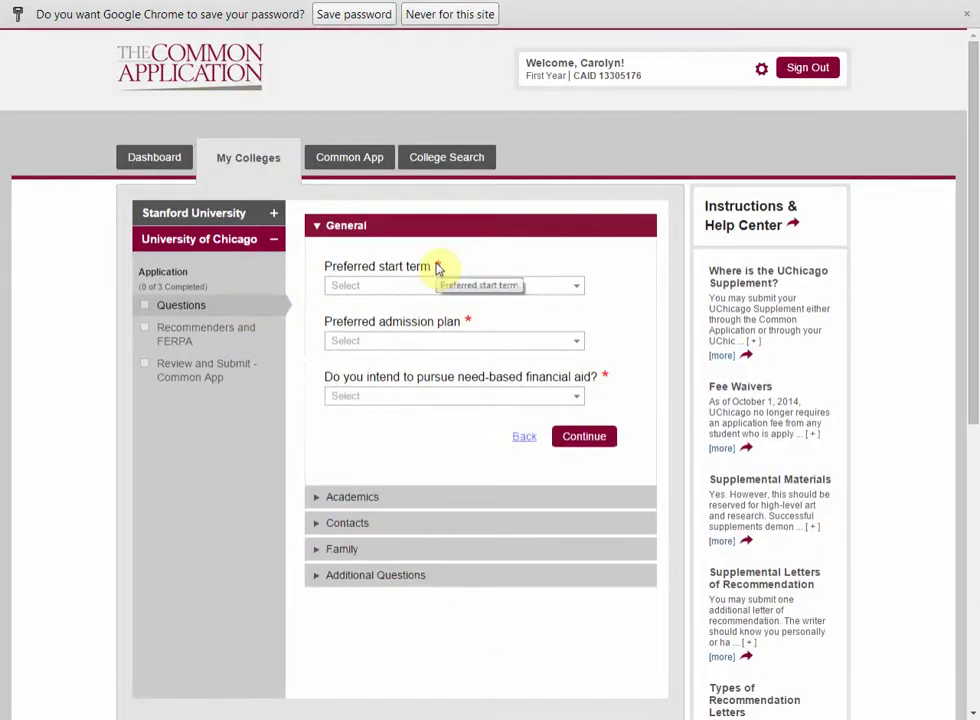
click(347, 160)
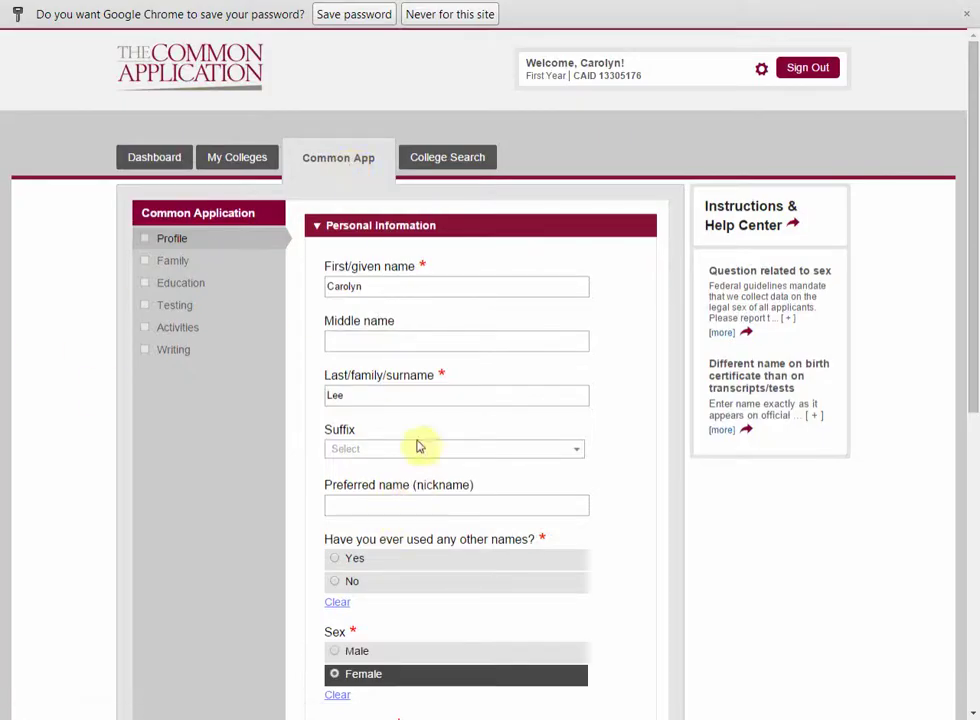
Step: Search colleges for 'san diego' and add University of San Diego to the list
click(440, 157)
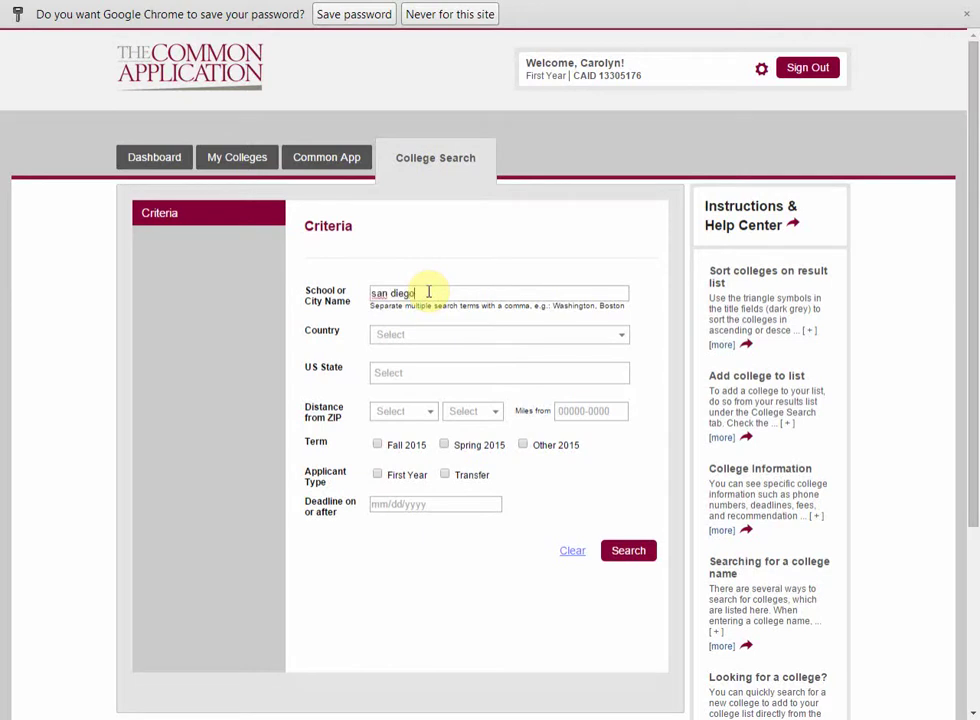
click(628, 552)
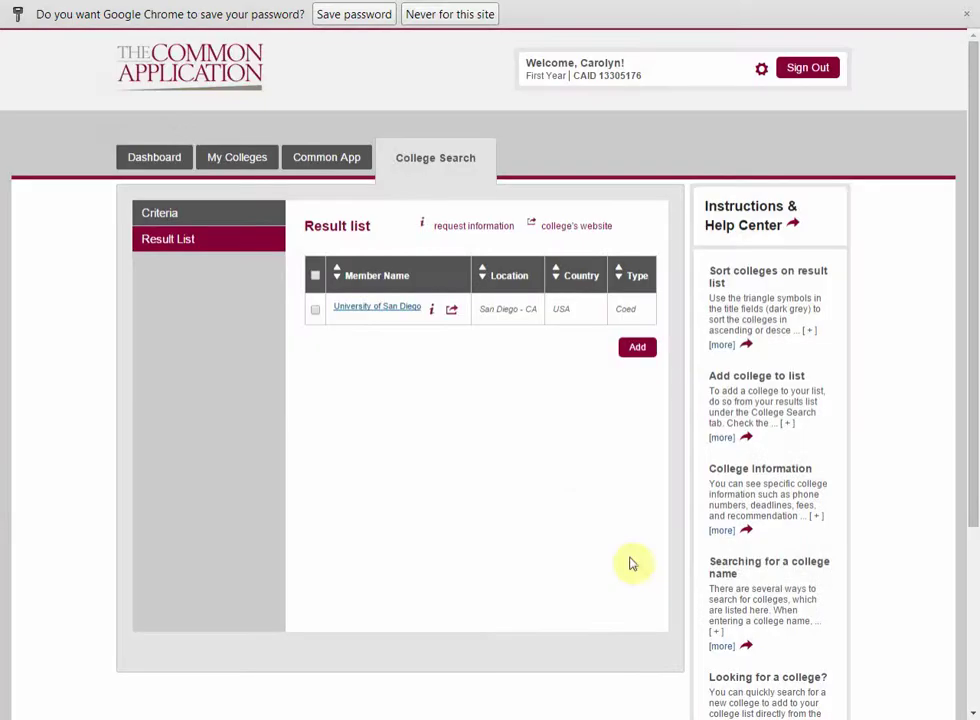
click(316, 310)
click(643, 352)
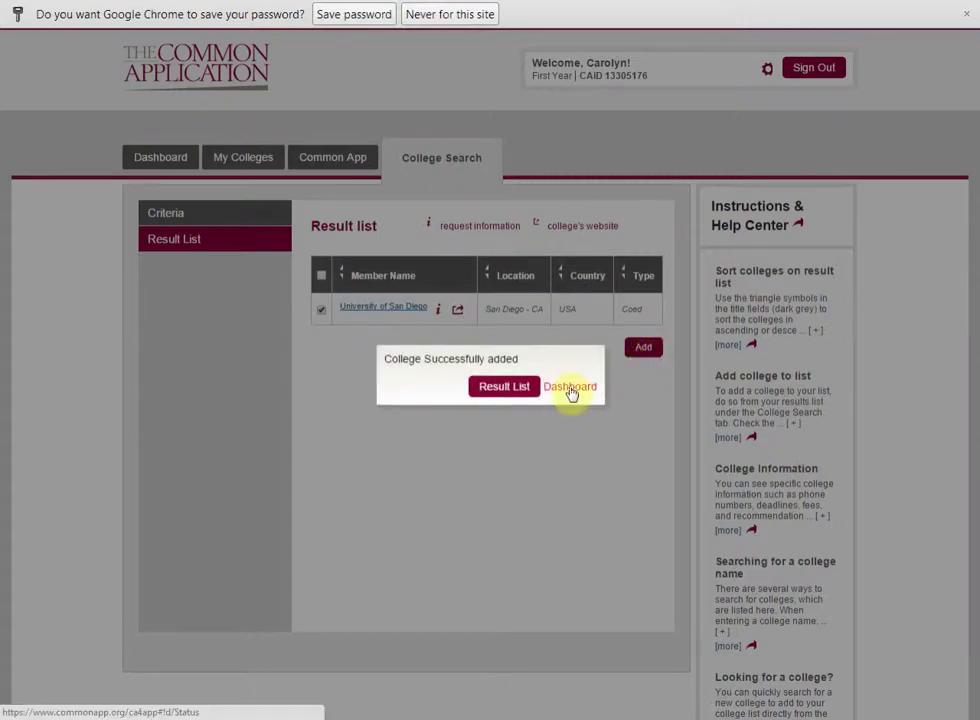
Step: Confirm the three-college list on the Dashboard, then go back to the Common App form
click(570, 390)
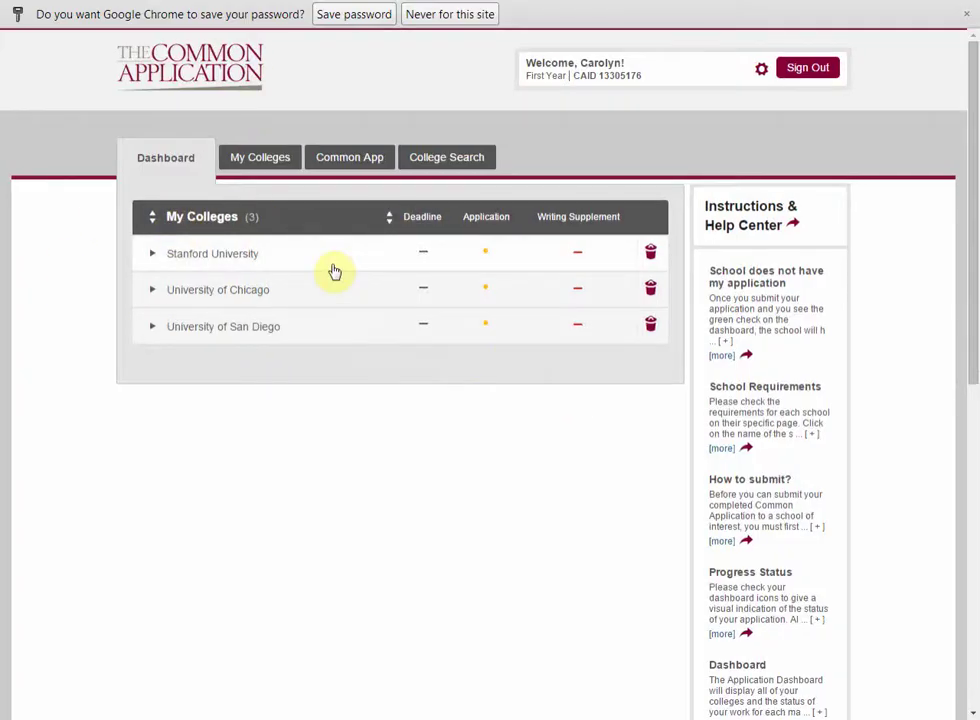
click(457, 163)
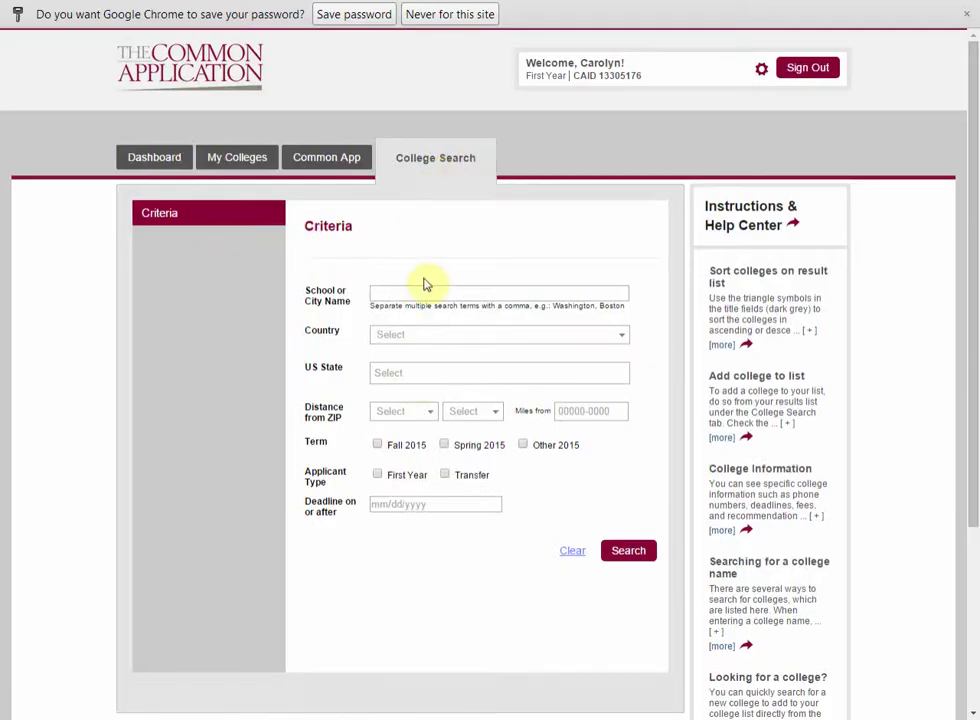
click(330, 160)
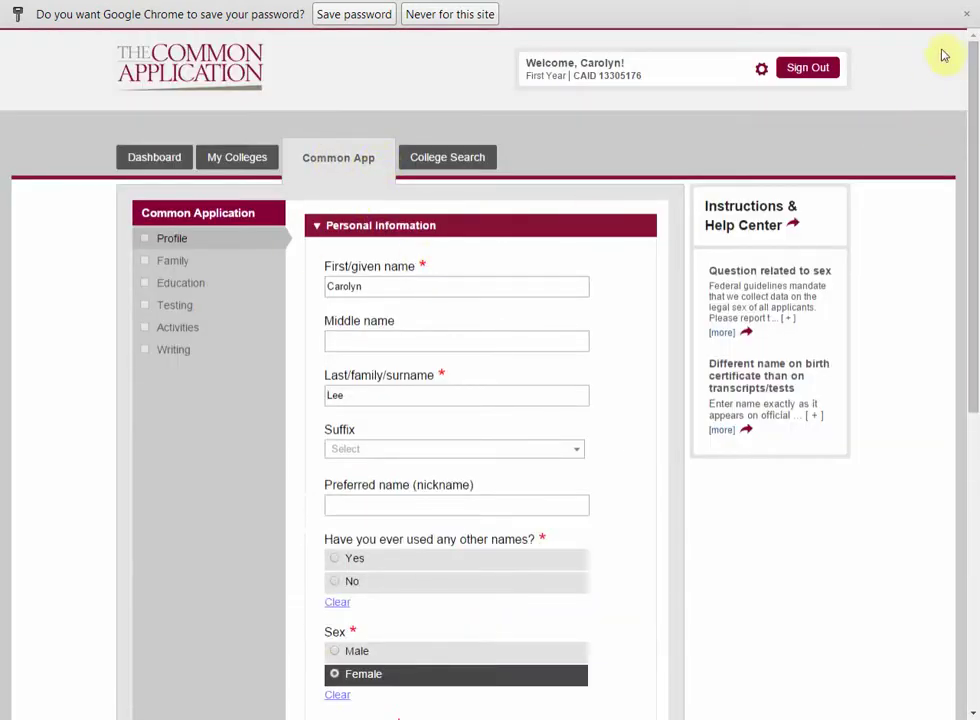
Step: Dismiss the browser's save-password prompt and expand the Profile's Contact Details
click(968, 20)
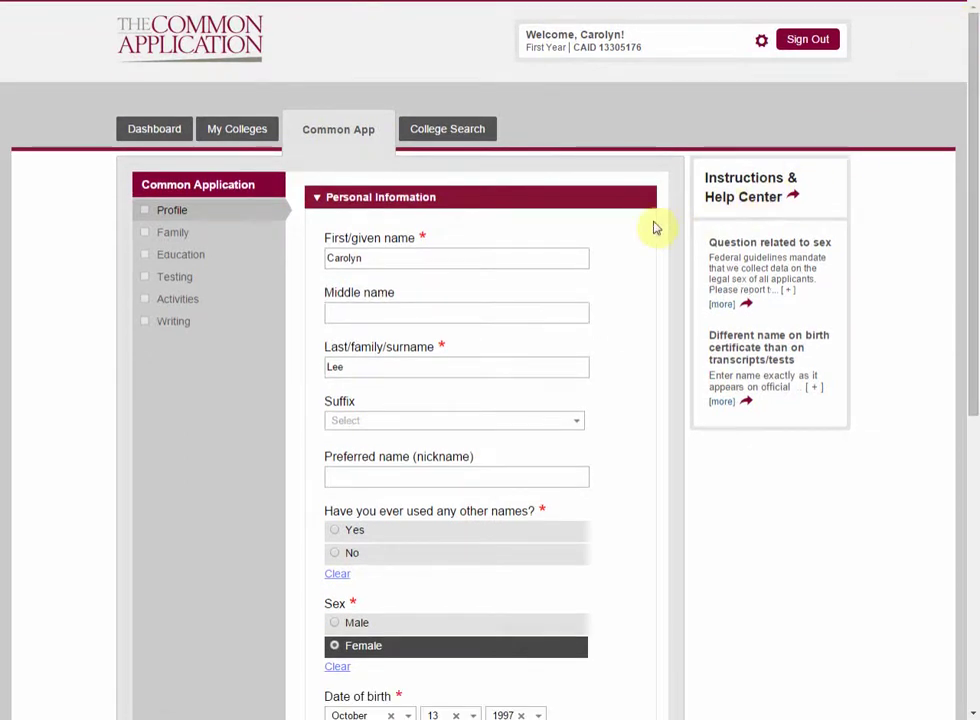
scroll(652, 227, down, 2)
scroll(652, 227, down, 5)
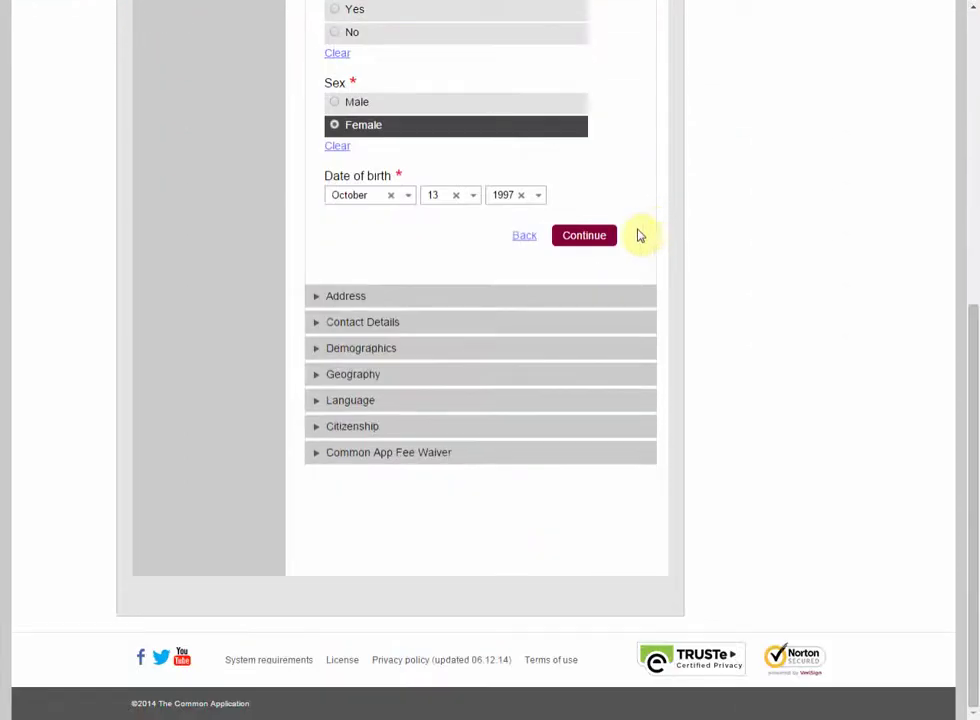
click(312, 324)
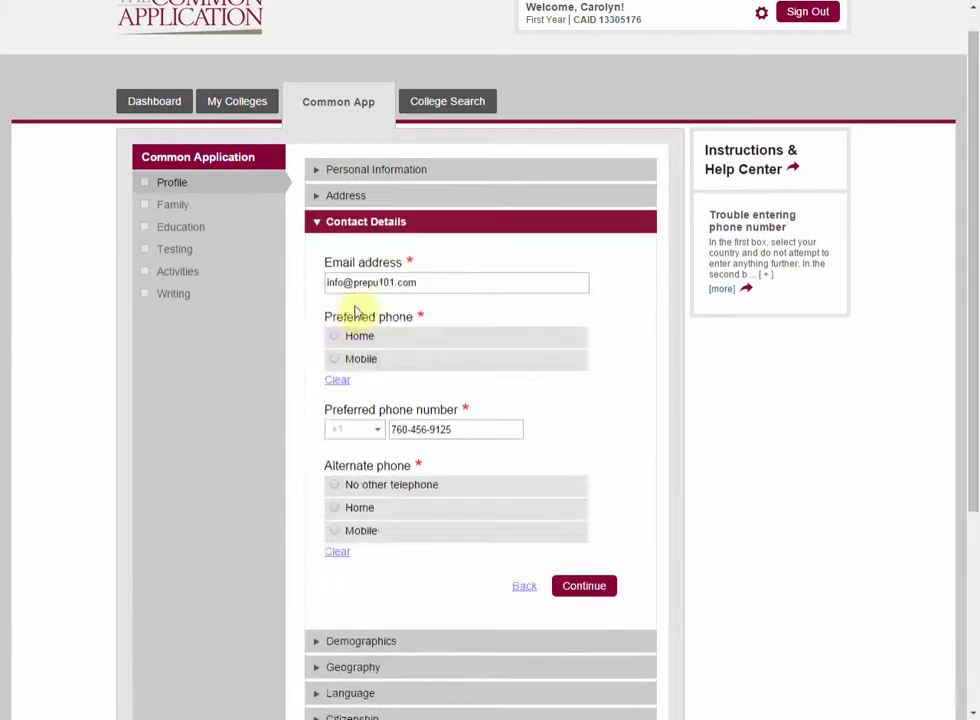
Step: Expand Demographics, then the Geography questions on birth country, city and years lived
scroll(470, 304, down, 3)
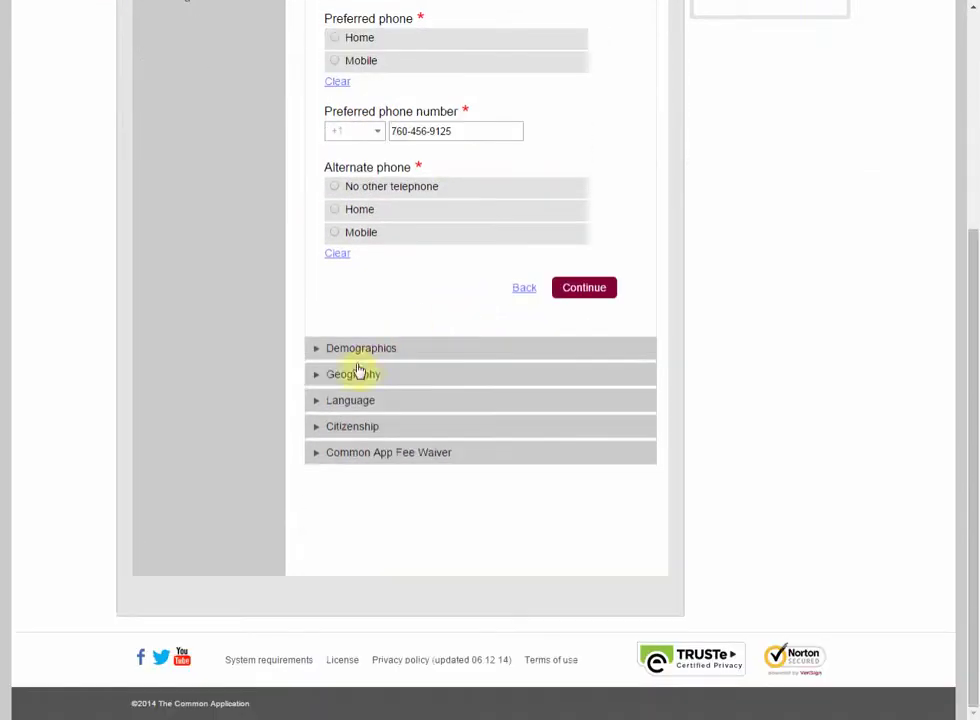
click(331, 355)
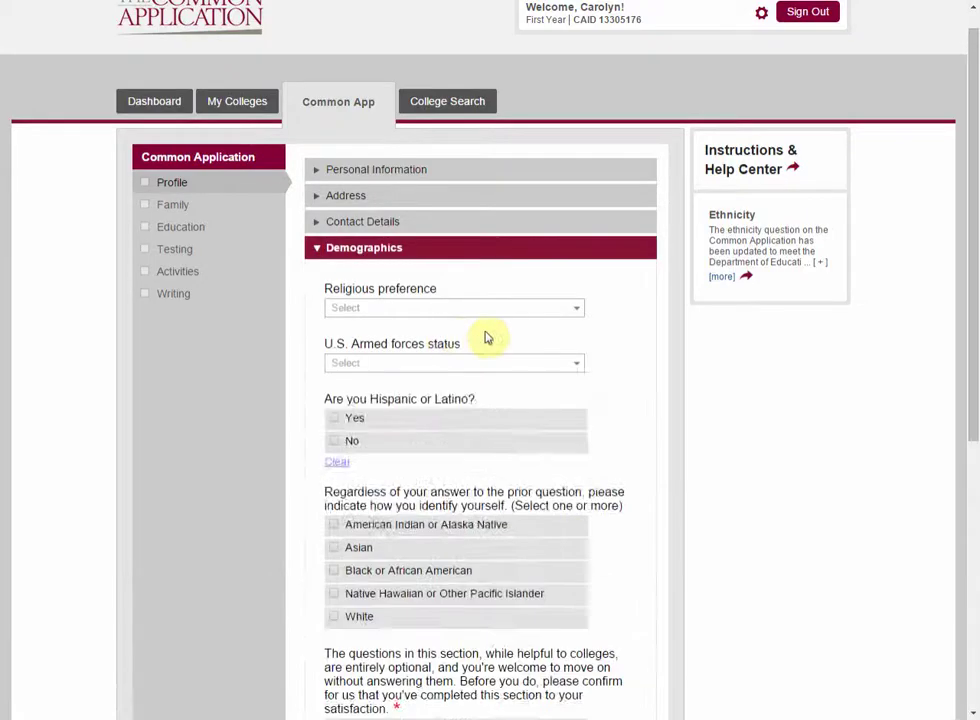
scroll(495, 337, down, 3)
scroll(497, 338, down, 2)
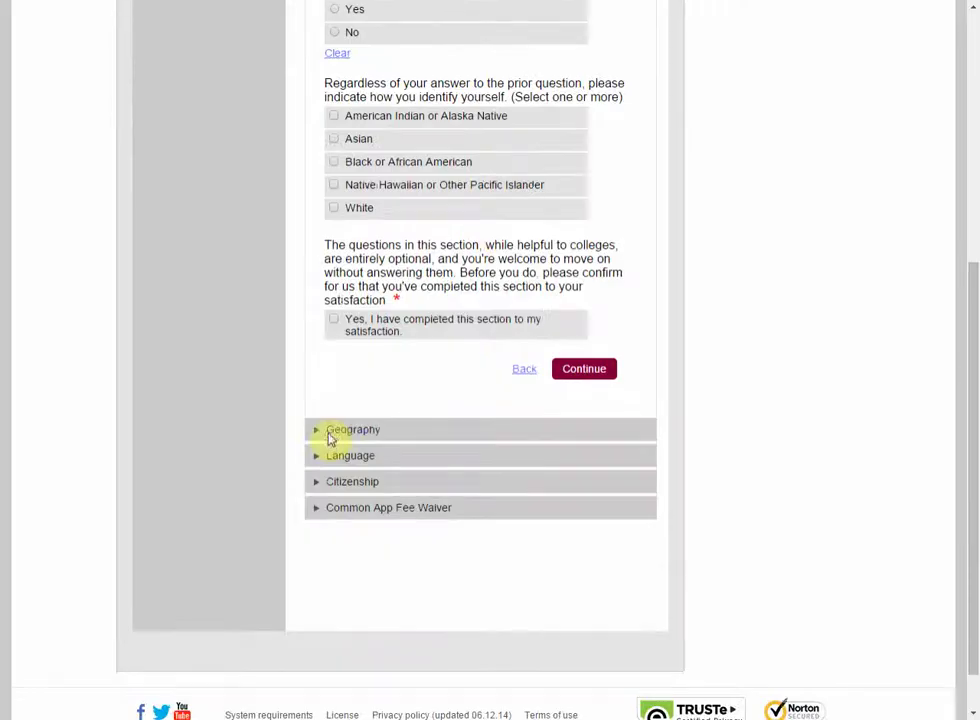
click(331, 437)
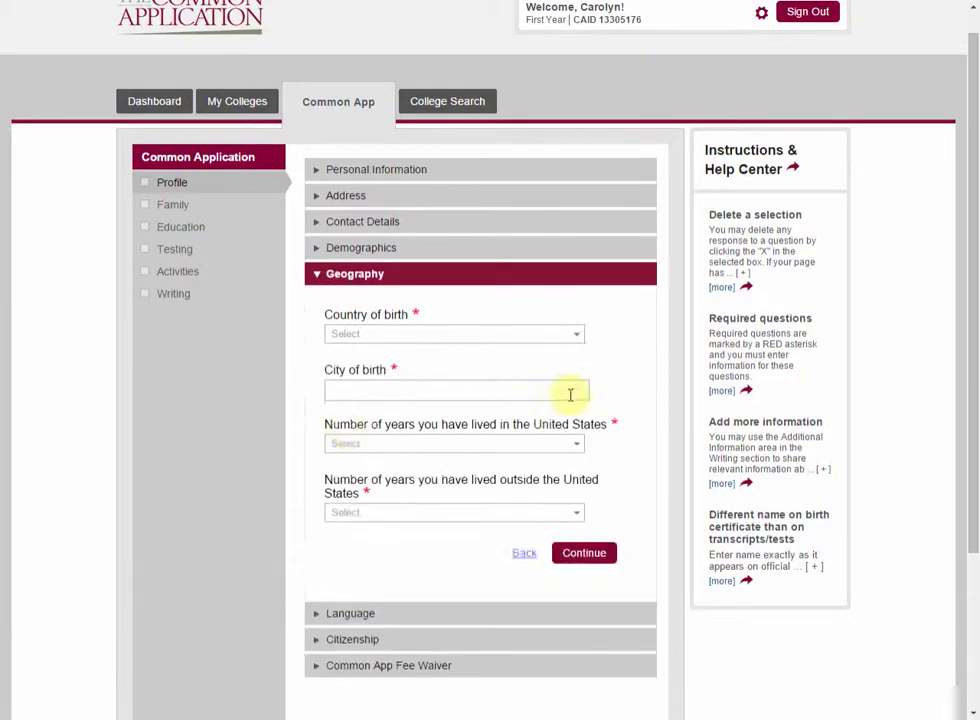
scroll(572, 398, down, 2)
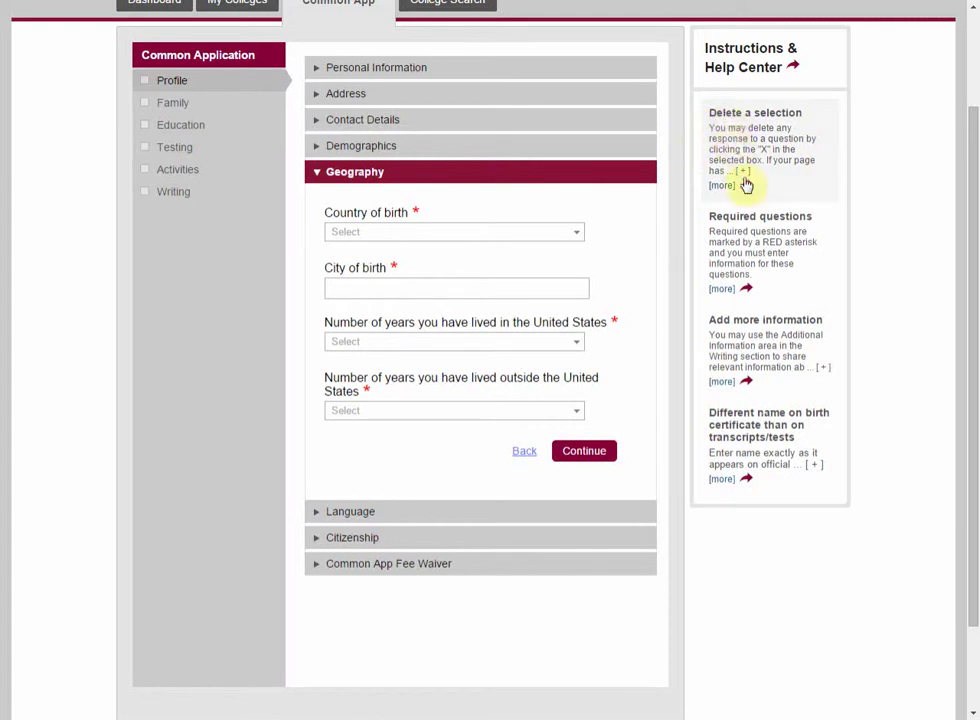
scroll(776, 300, up, 1)
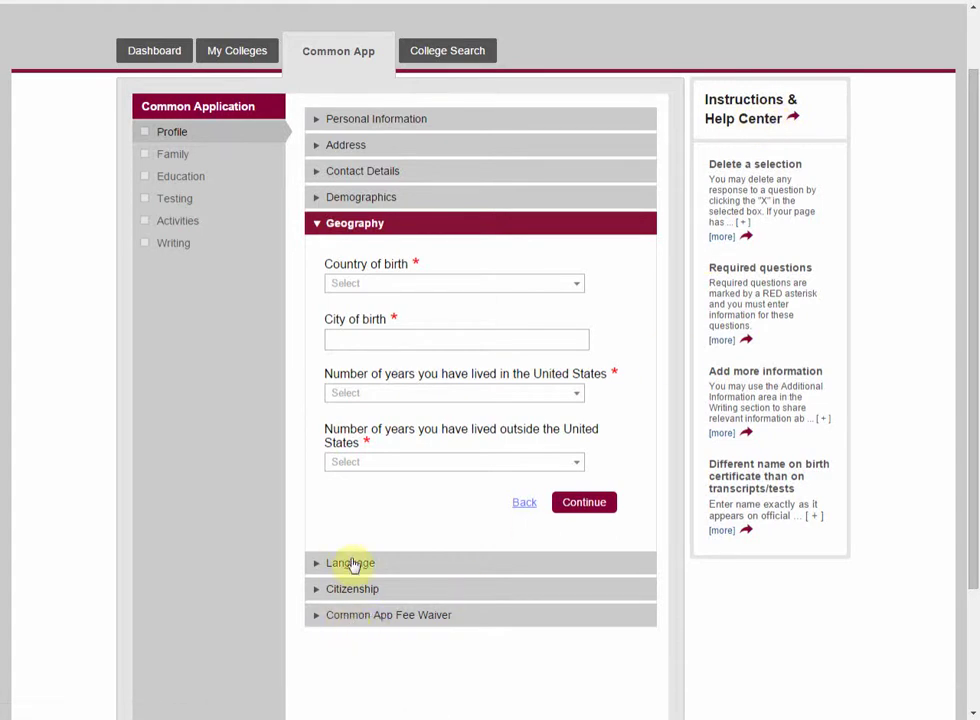
Step: Expand the Common App Fee Waiver question and choose Yes
click(328, 614)
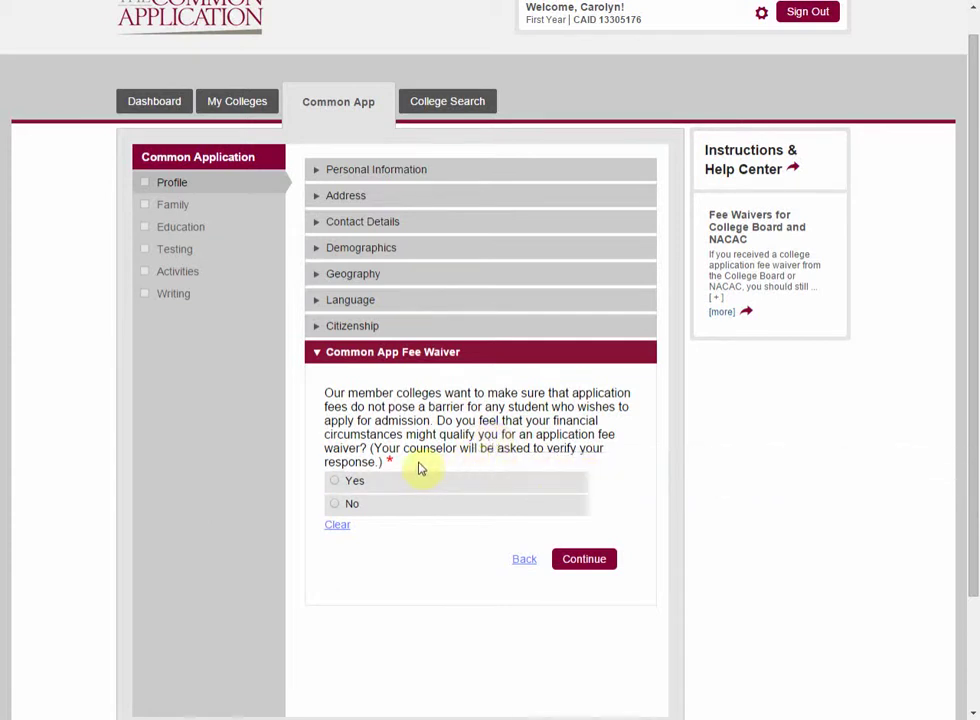
click(352, 488)
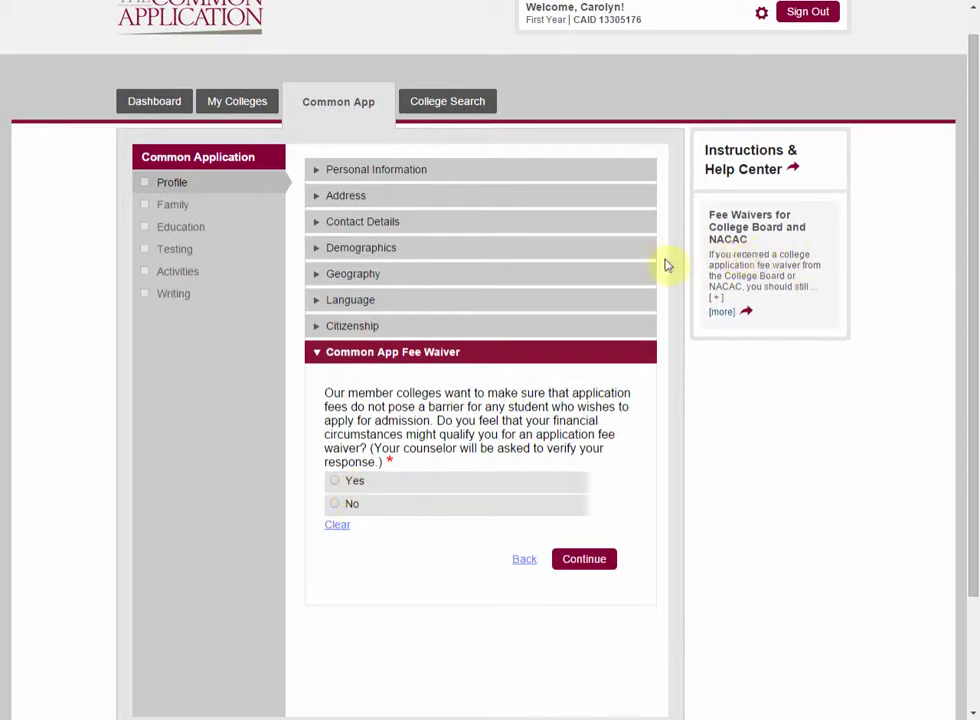
Step: In the Family section, open Parent 1 and set the parent type to Mother
click(174, 205)
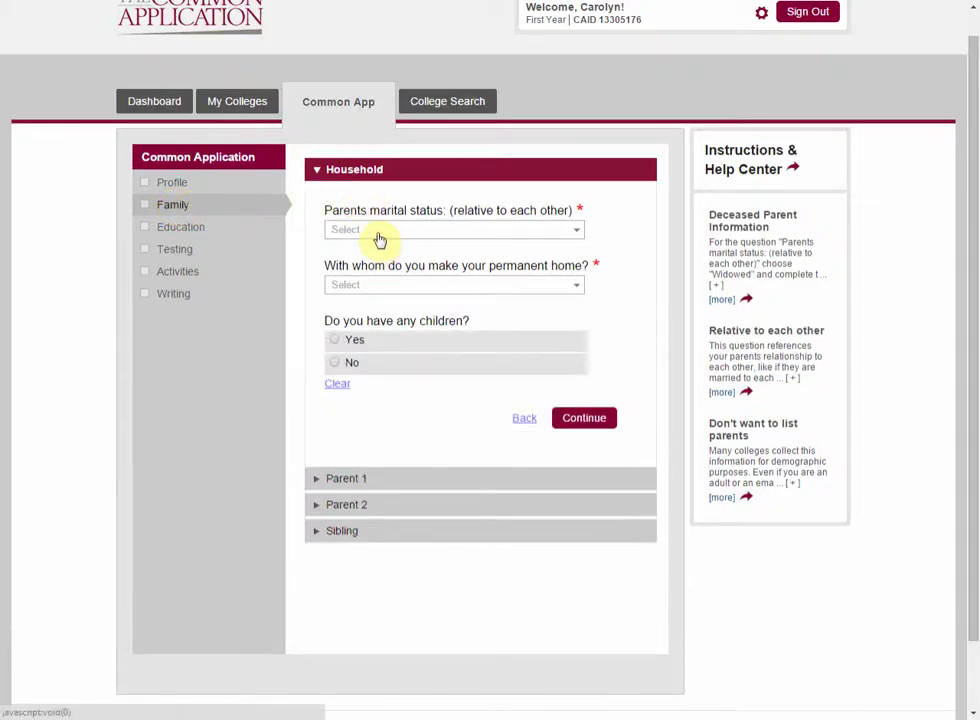
click(385, 490)
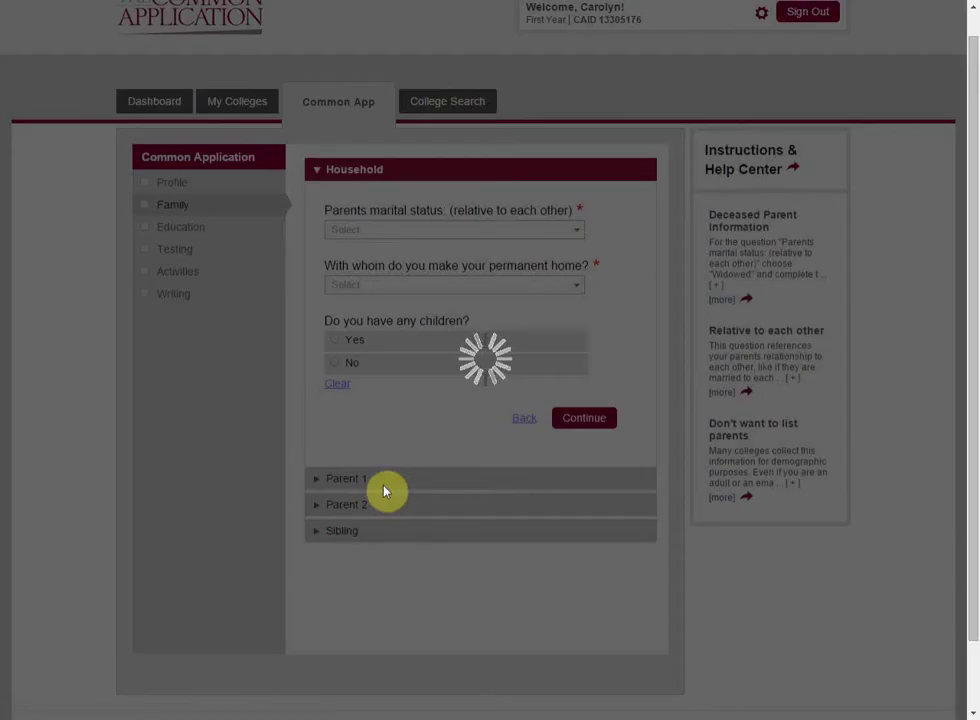
scroll(416, 332, down, 1)
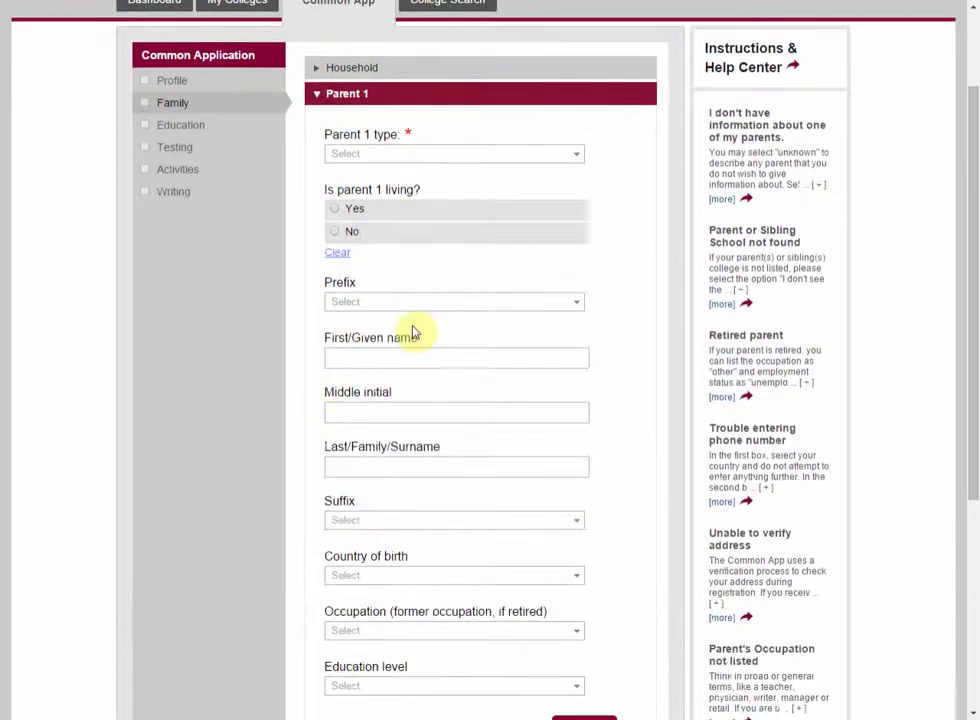
scroll(431, 311, down, 1)
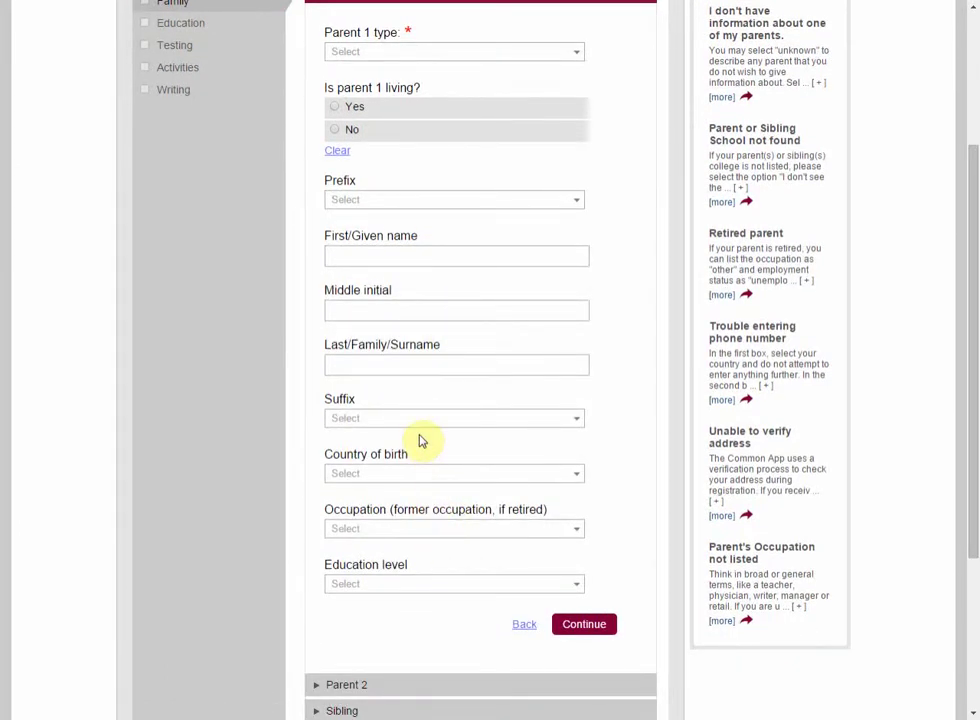
scroll(420, 441, up, 1)
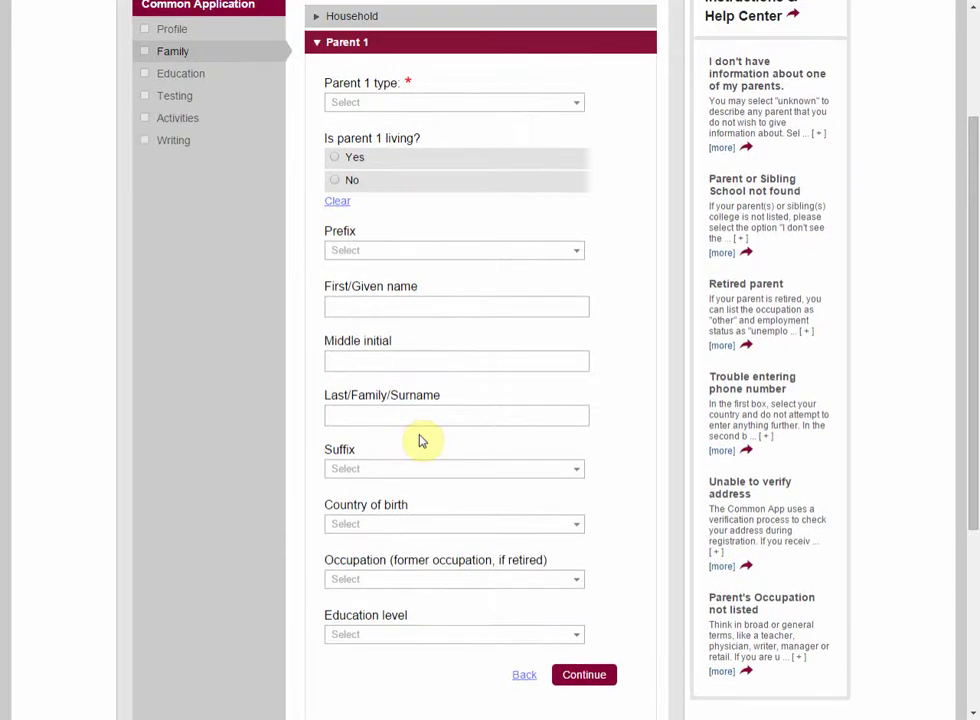
scroll(420, 441, up, 2)
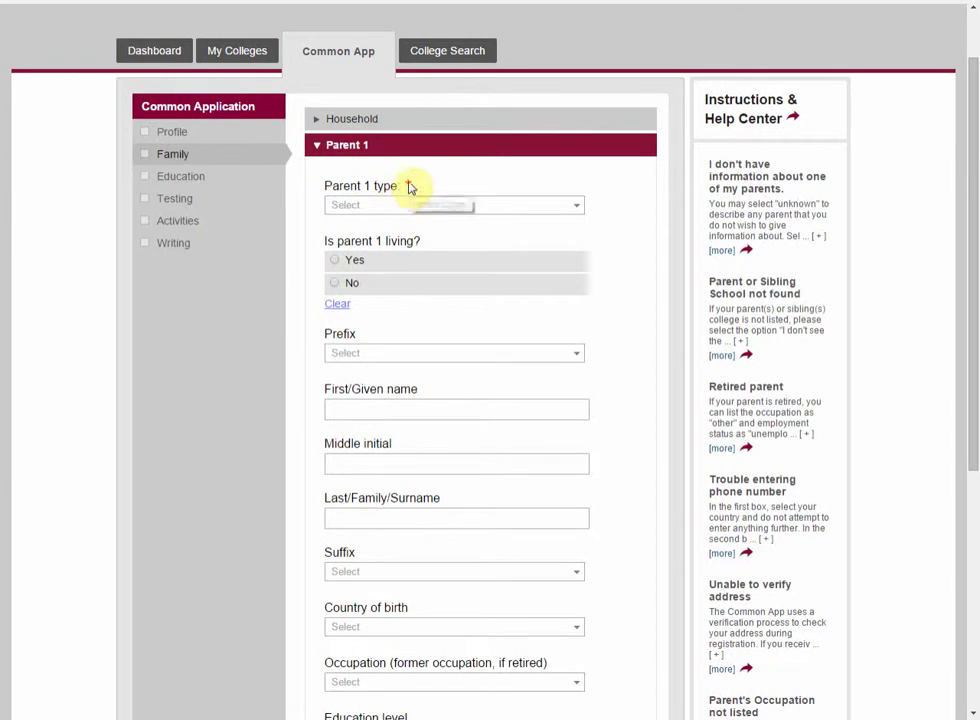
click(462, 207)
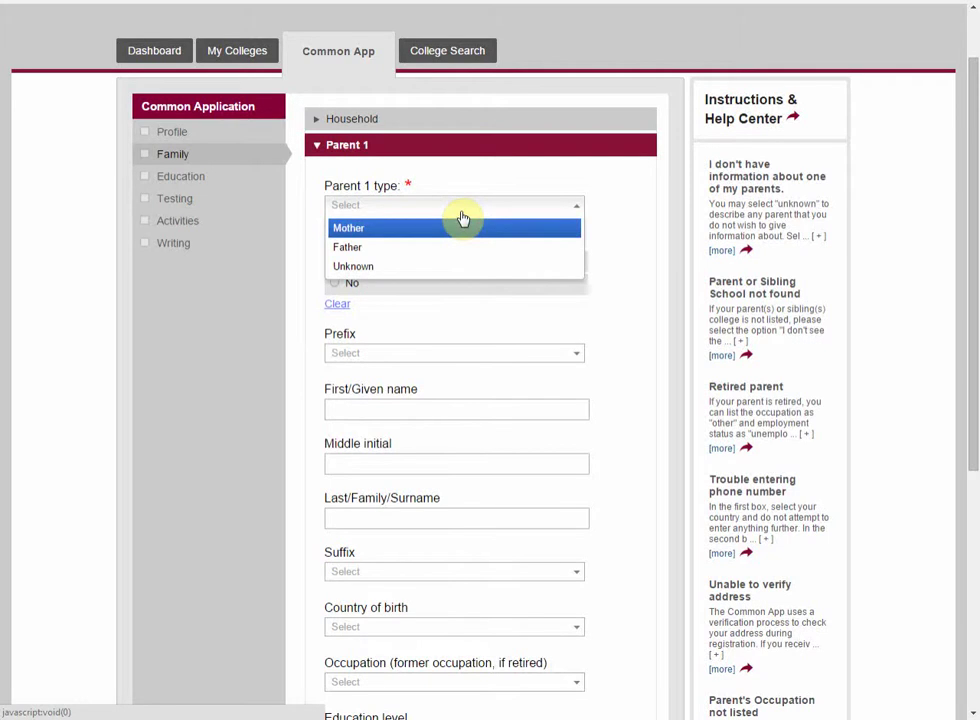
click(462, 218)
Step: Expand the Sibling questions, then move on to the Education section
scroll(413, 420, down, 2)
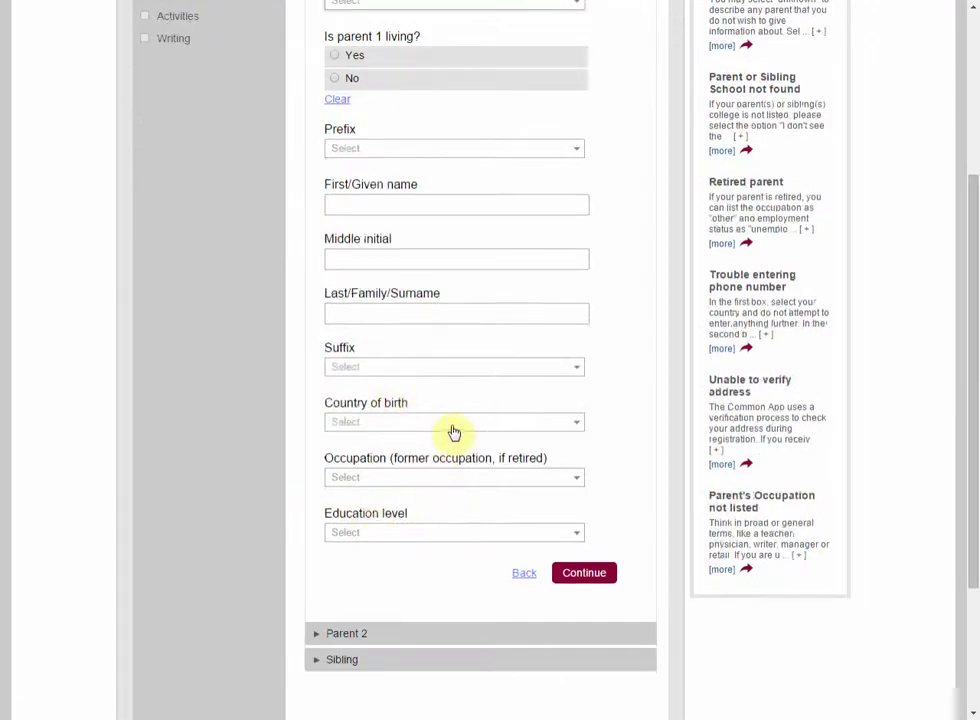
scroll(420, 430, down, 1)
click(352, 615)
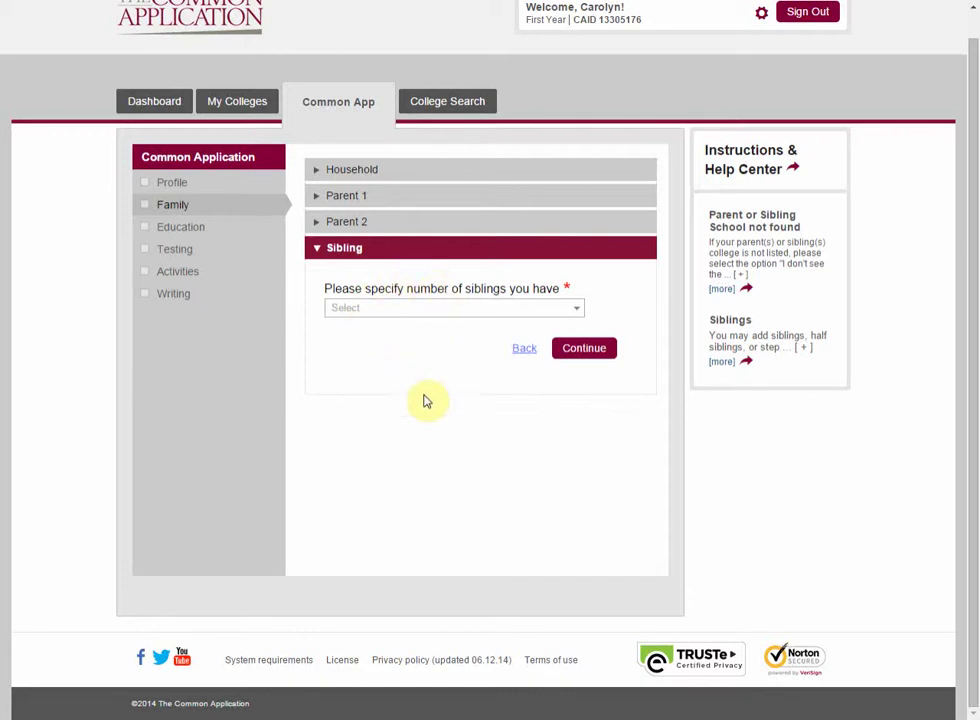
click(192, 241)
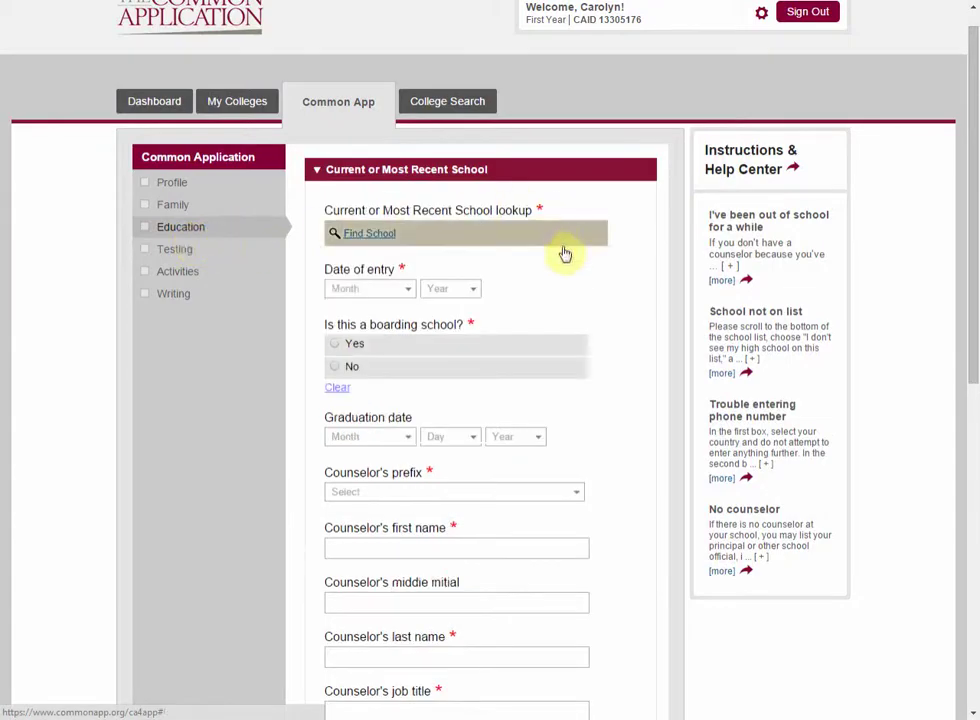
Step: Look up 'san dieguito' and set San Dieguito Academy, Encinitas, CA as the current school
click(355, 236)
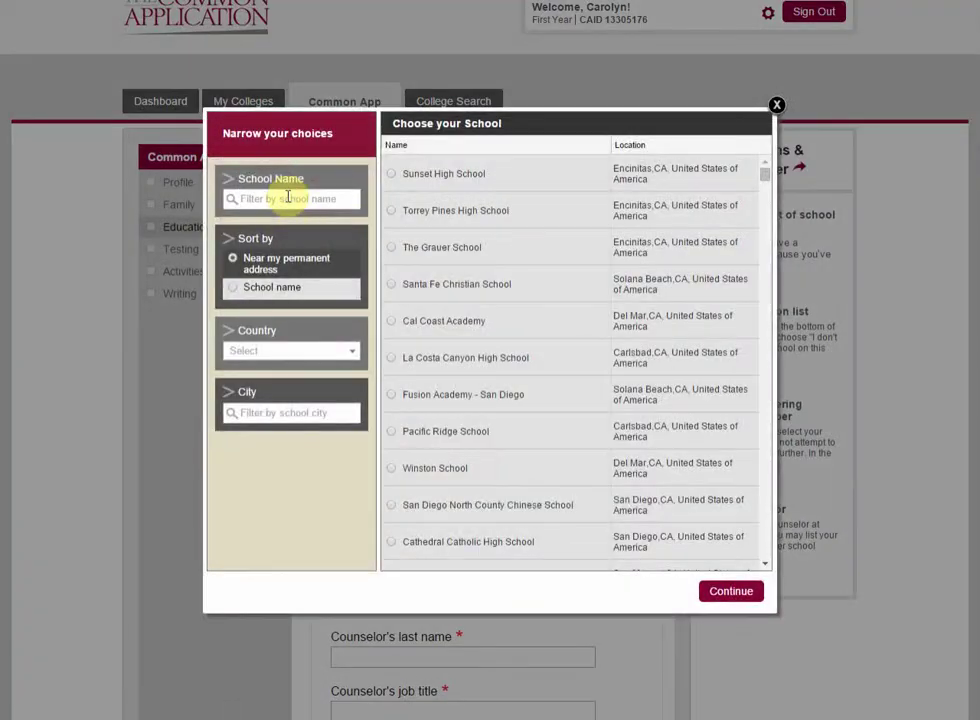
click(288, 198)
text(san d)
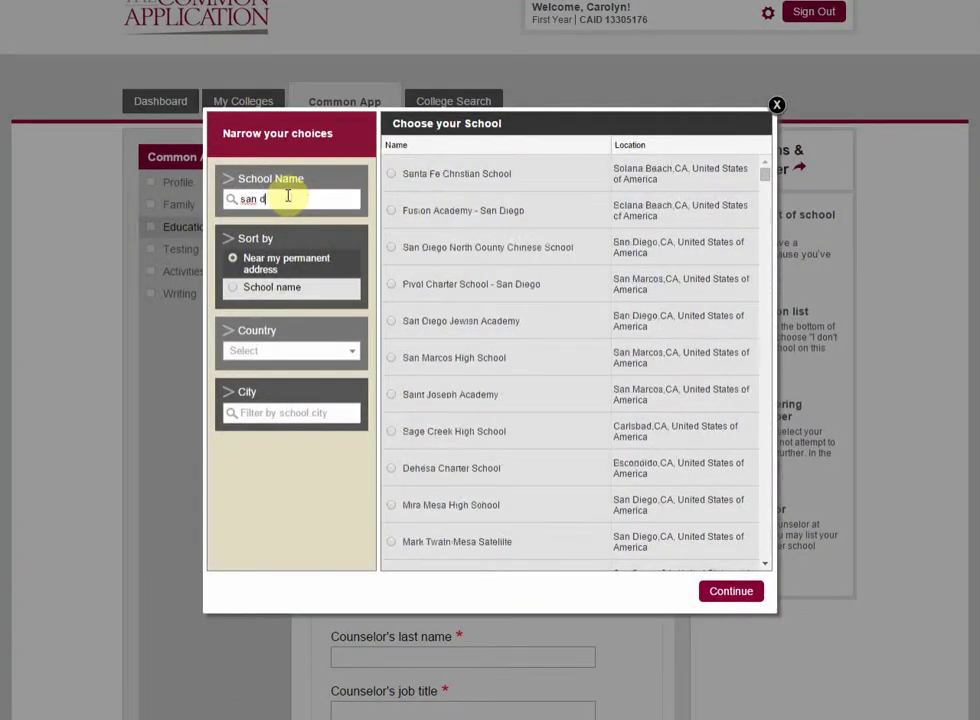
text(eigo)
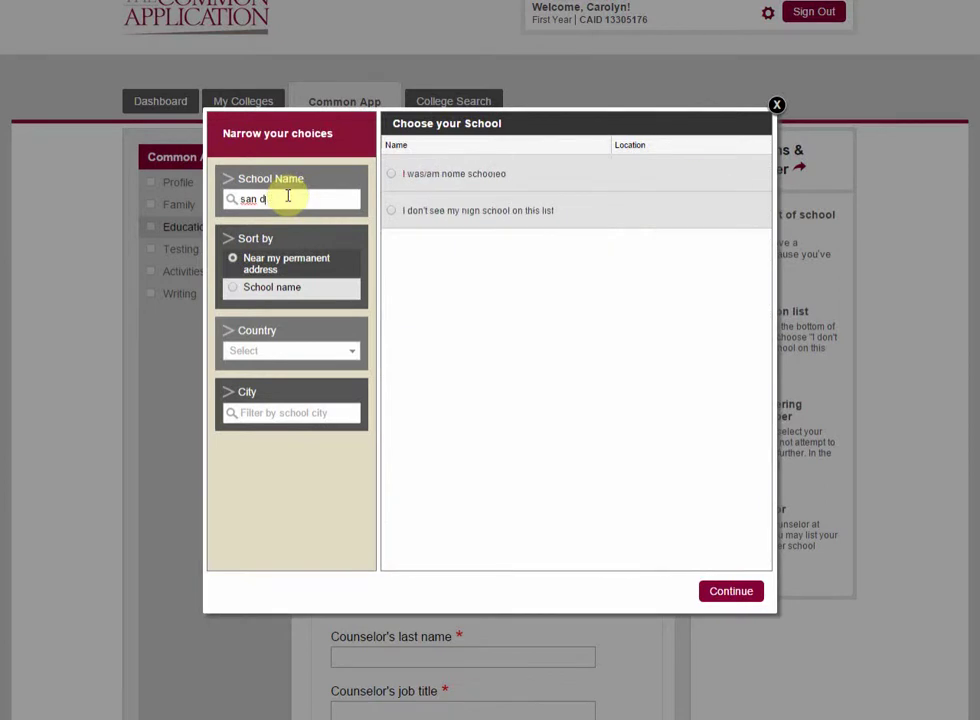
text(ieg)
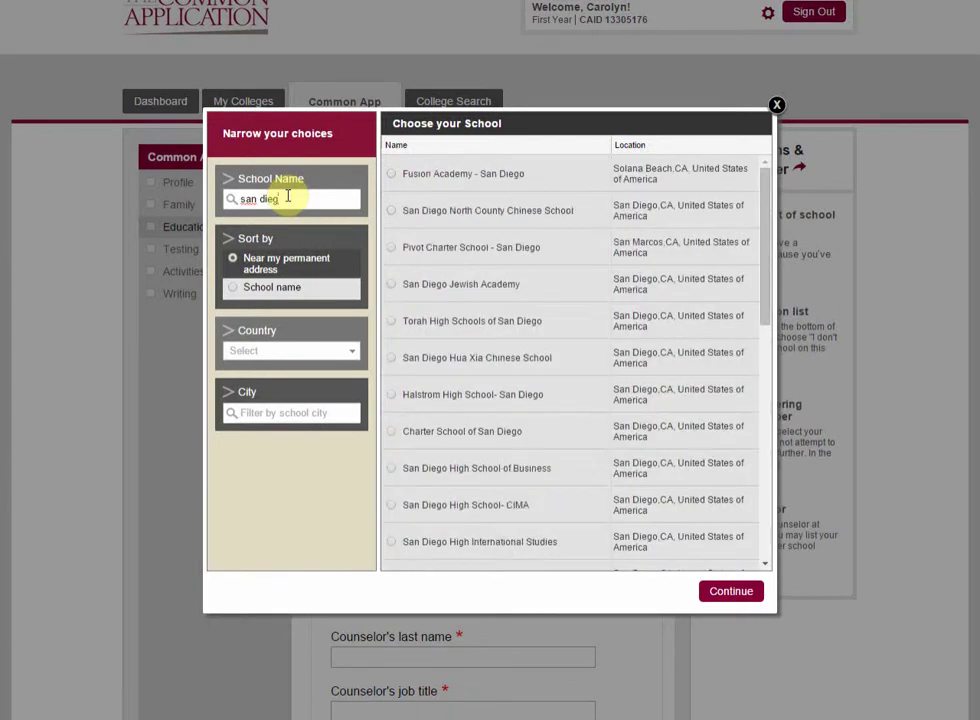
text(uito)
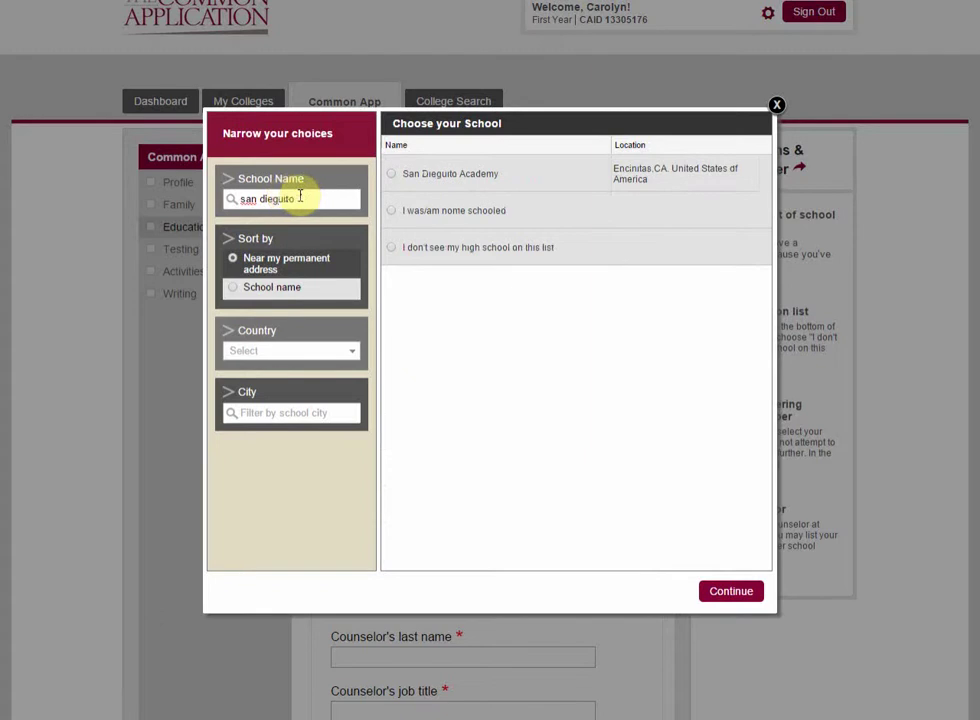
click(455, 178)
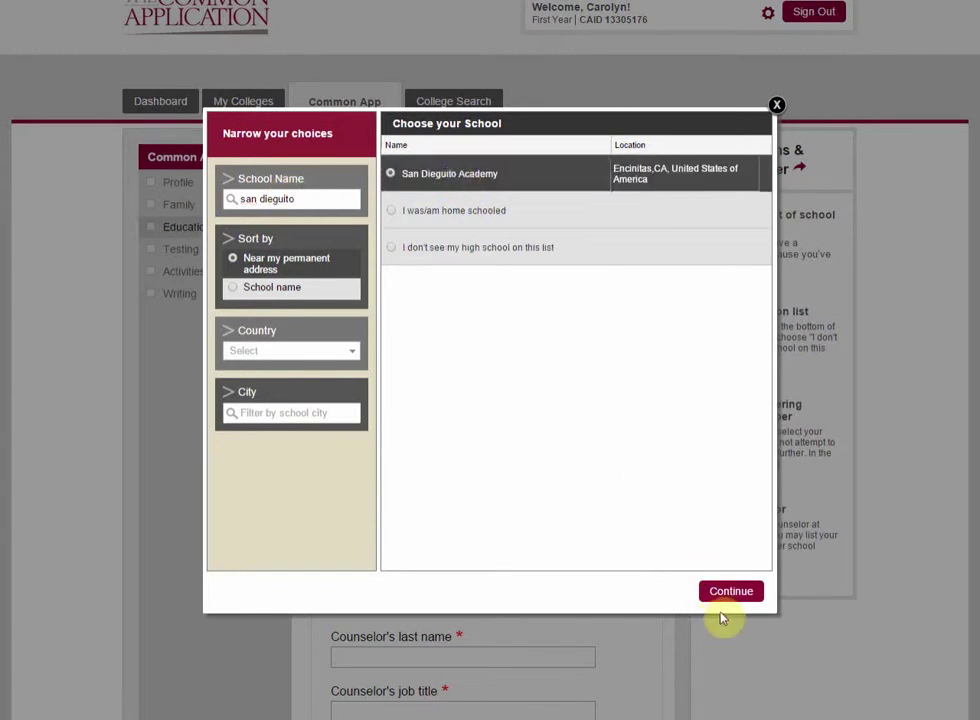
click(728, 592)
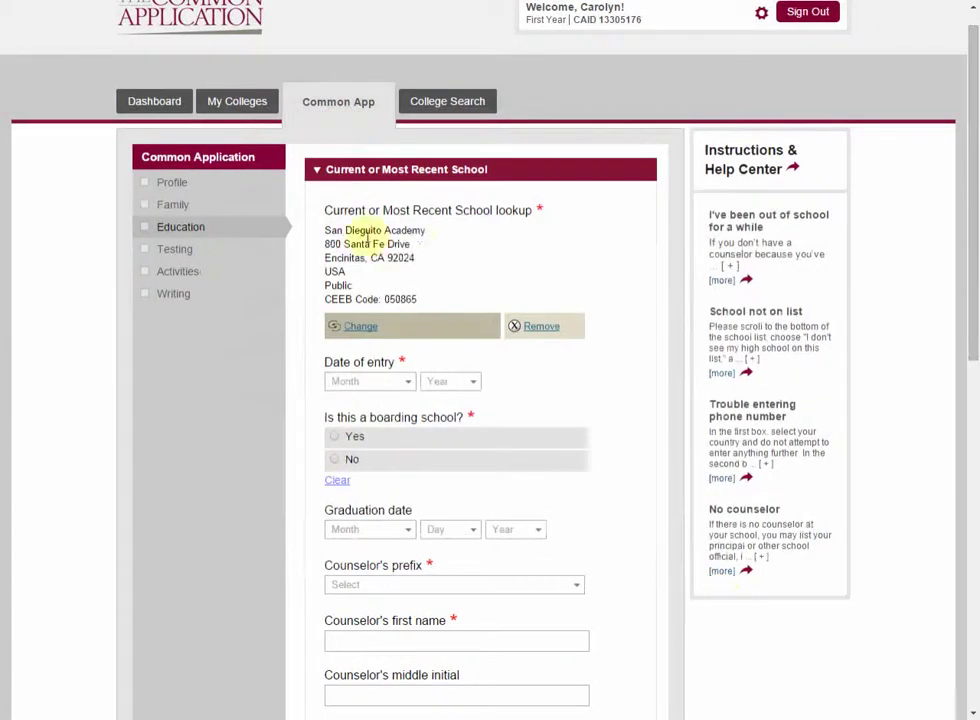
Step: Scroll past the empty counselor fields and expand the Education Interruption checklist
scroll(480, 250, down, 3)
scroll(400, 258, down, 4)
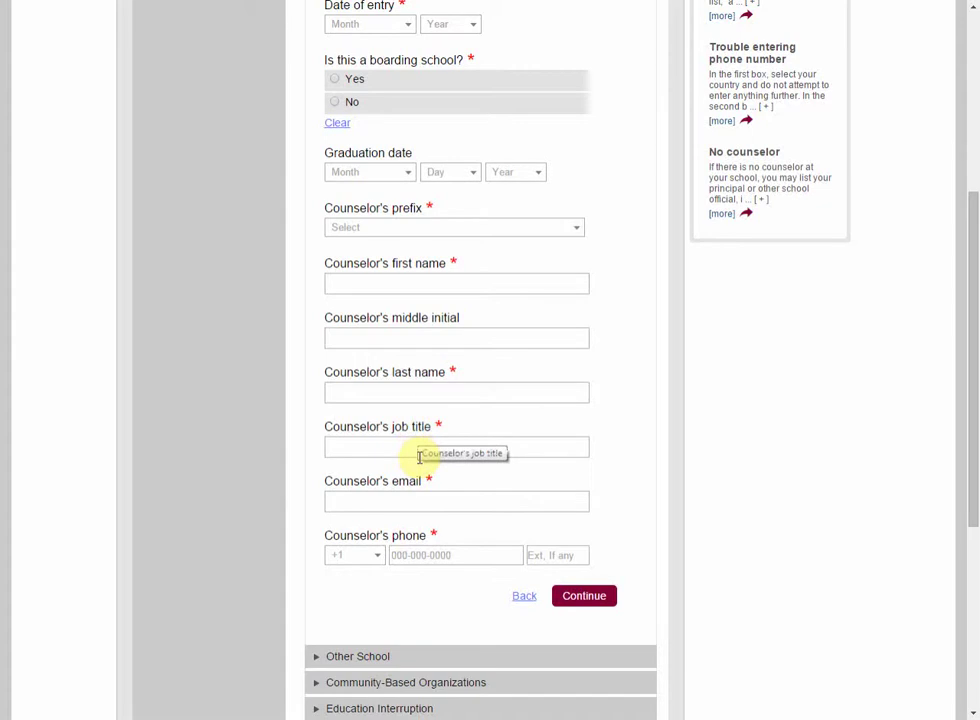
scroll(420, 453, down, 3)
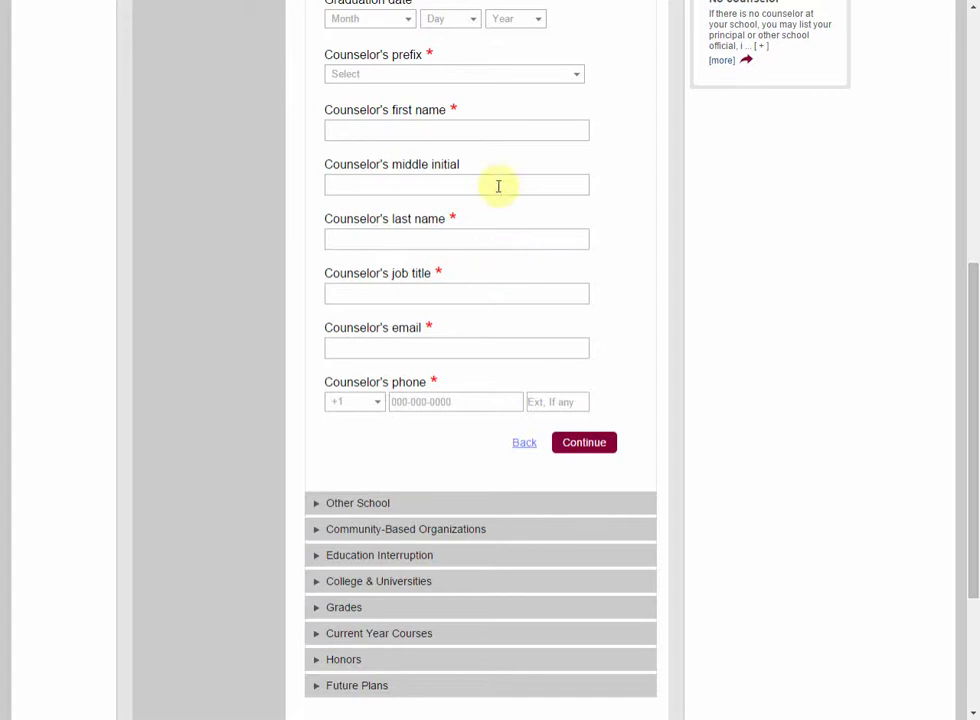
scroll(497, 232, down, 3)
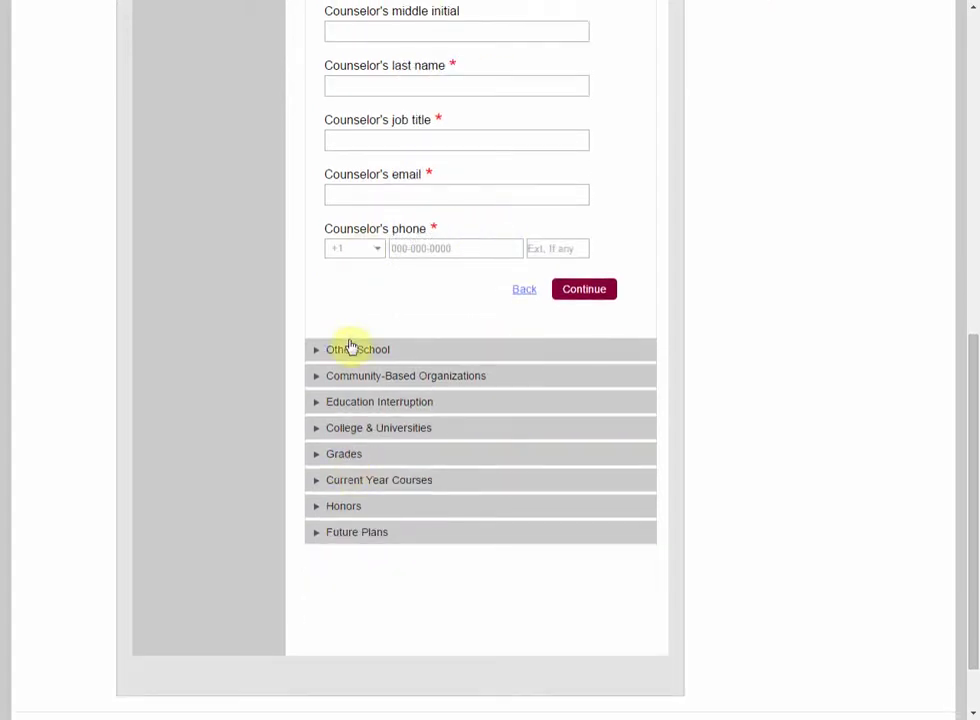
click(327, 402)
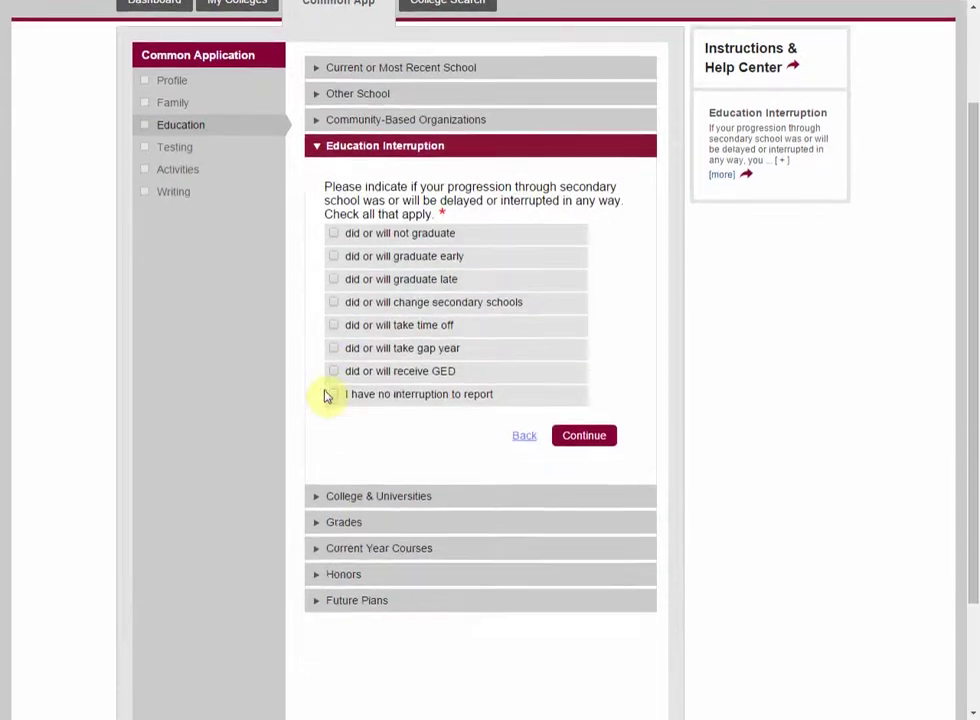
Step: Expand the College & Universities question about colleges attended since 9th grade, then the Grades questions
scroll(337, 380, down, 1)
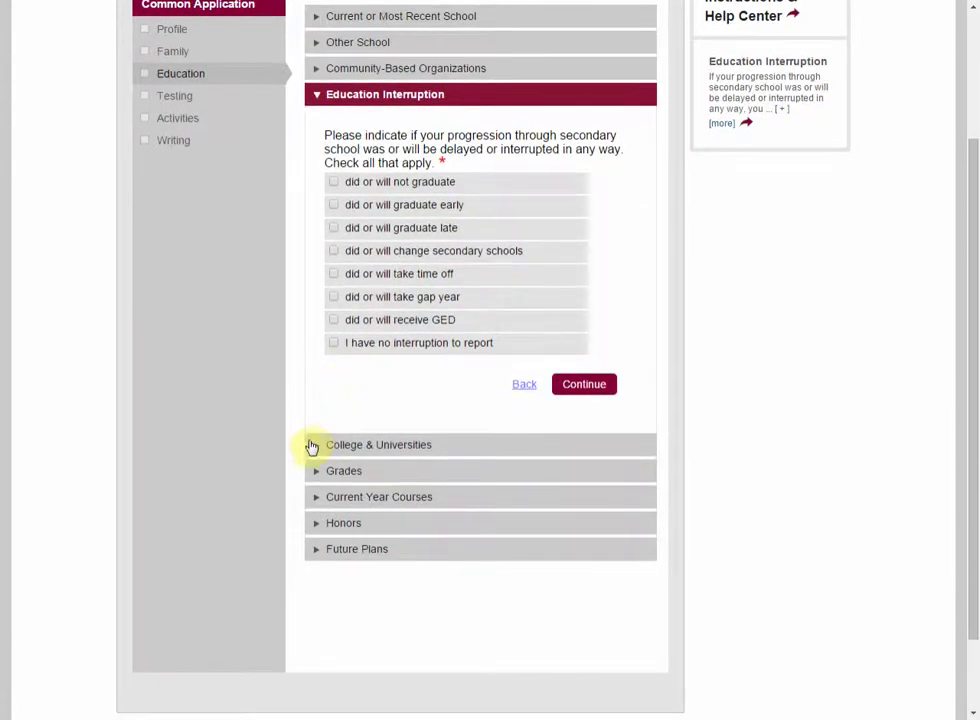
click(311, 446)
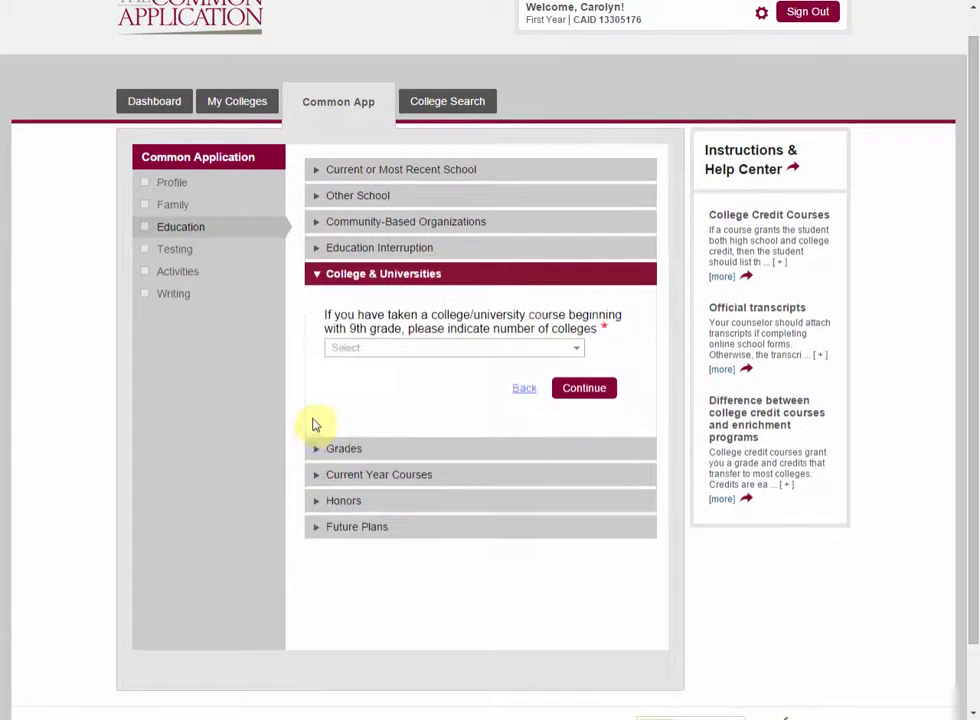
scroll(311, 425, down, 1)
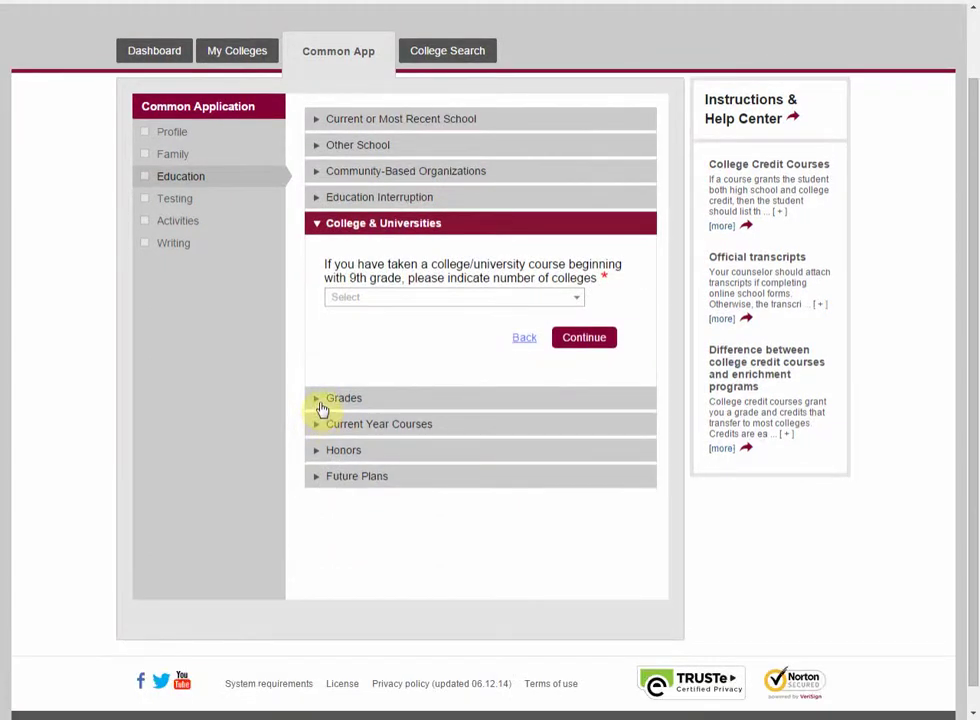
click(322, 408)
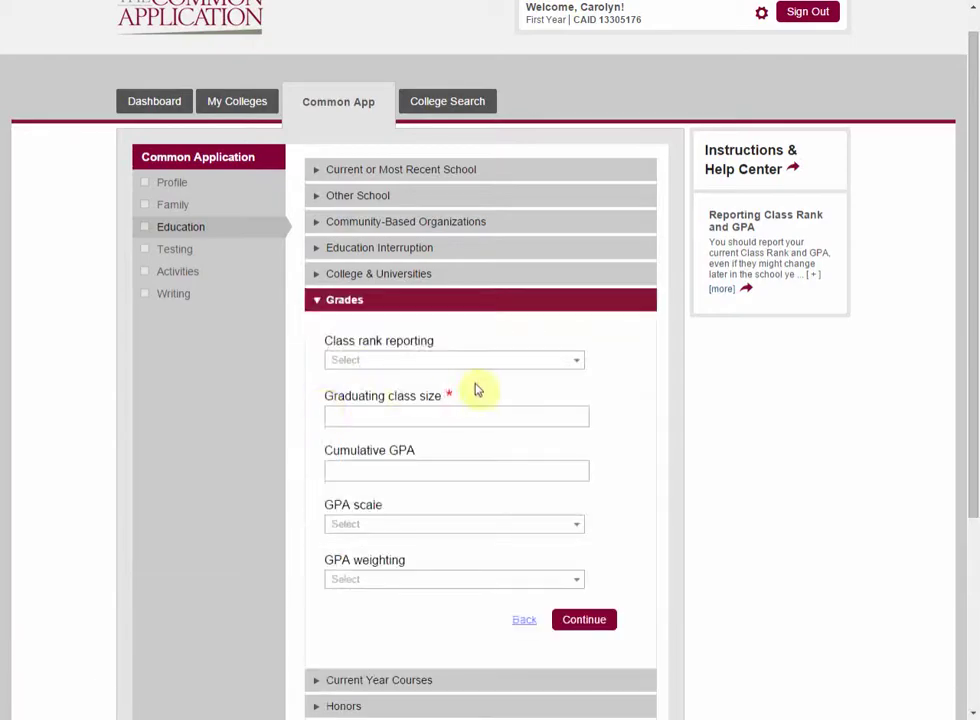
Step: Set class rank reporting to None, changing it from Exact and leaving rank weighting unset
scroll(476, 390, down, 1)
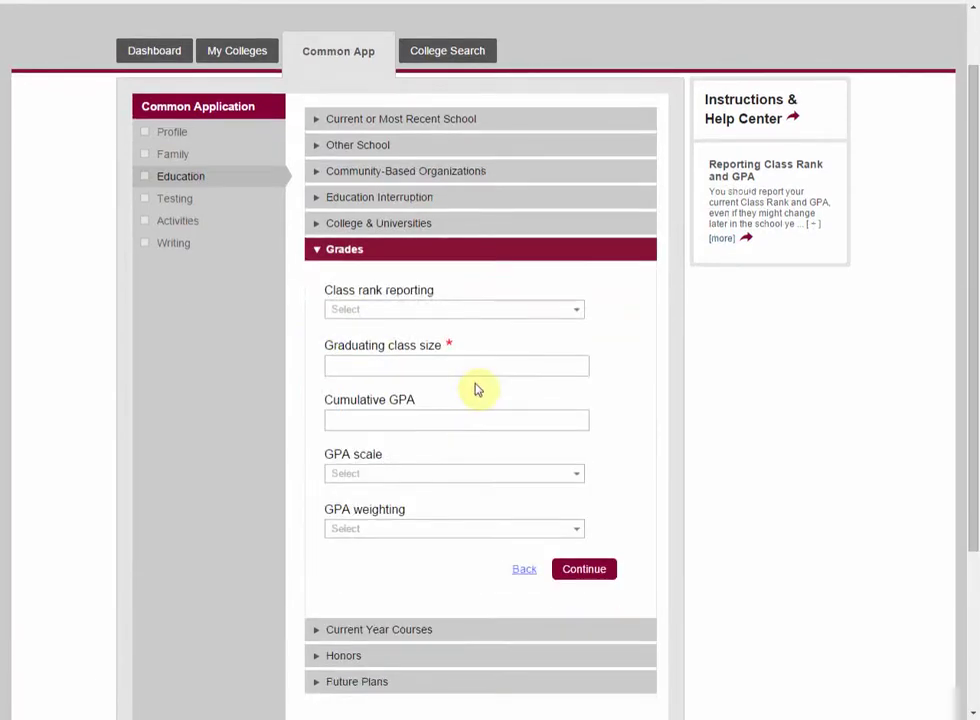
click(528, 312)
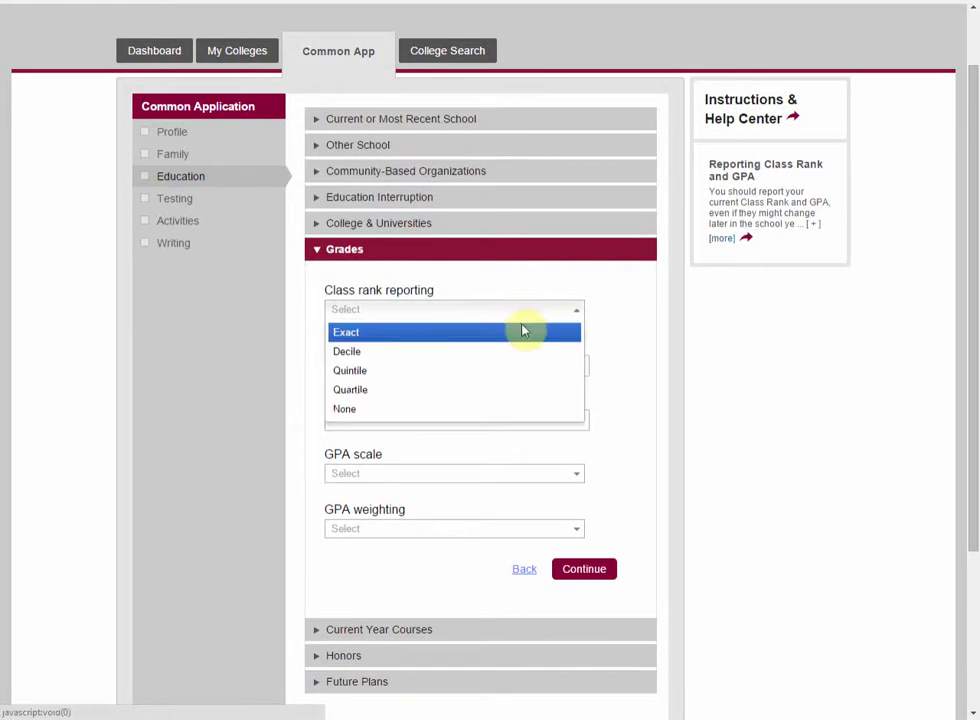
click(522, 334)
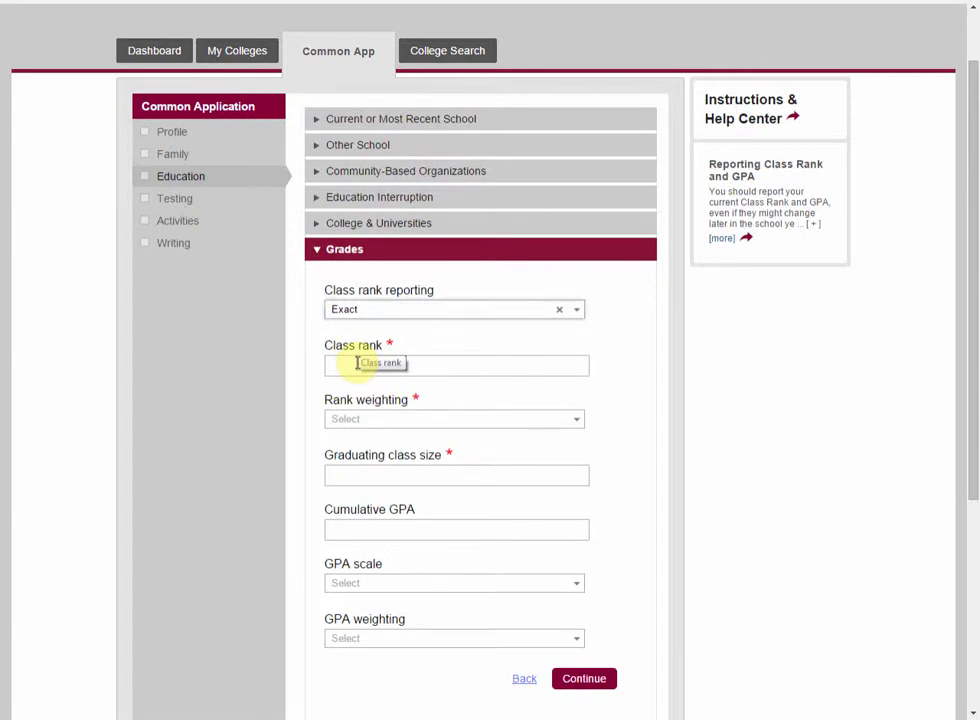
click(390, 312)
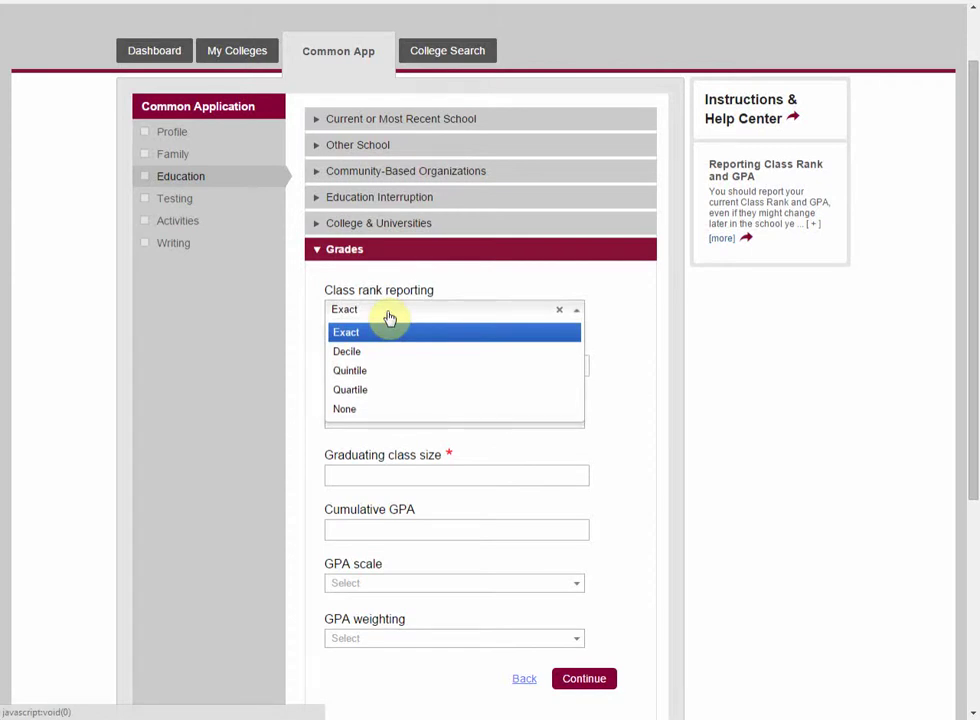
click(390, 317)
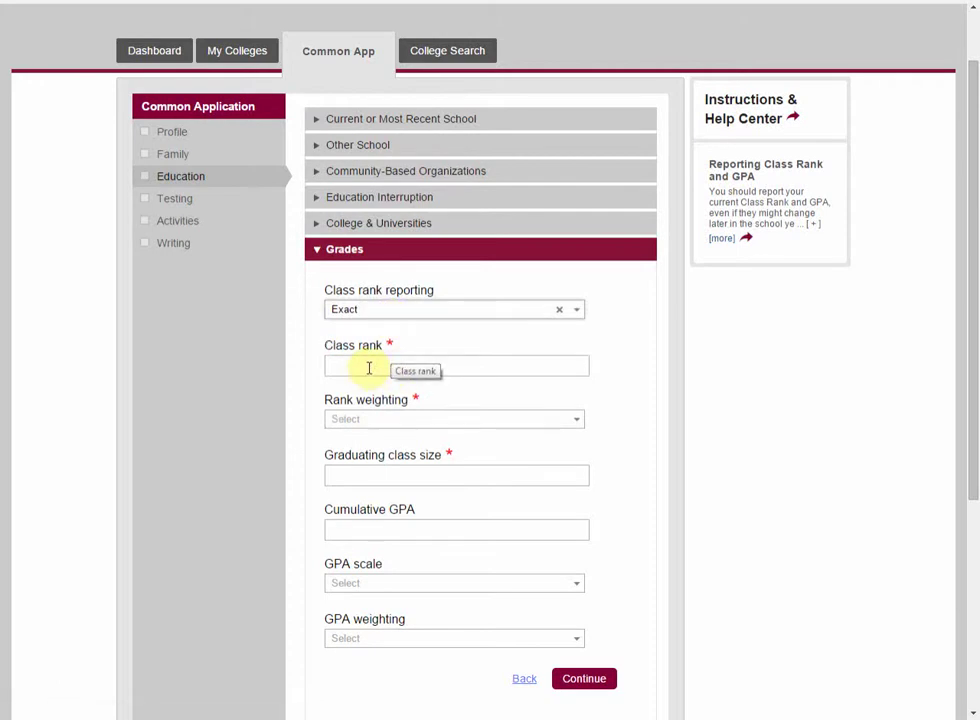
click(362, 428)
click(362, 427)
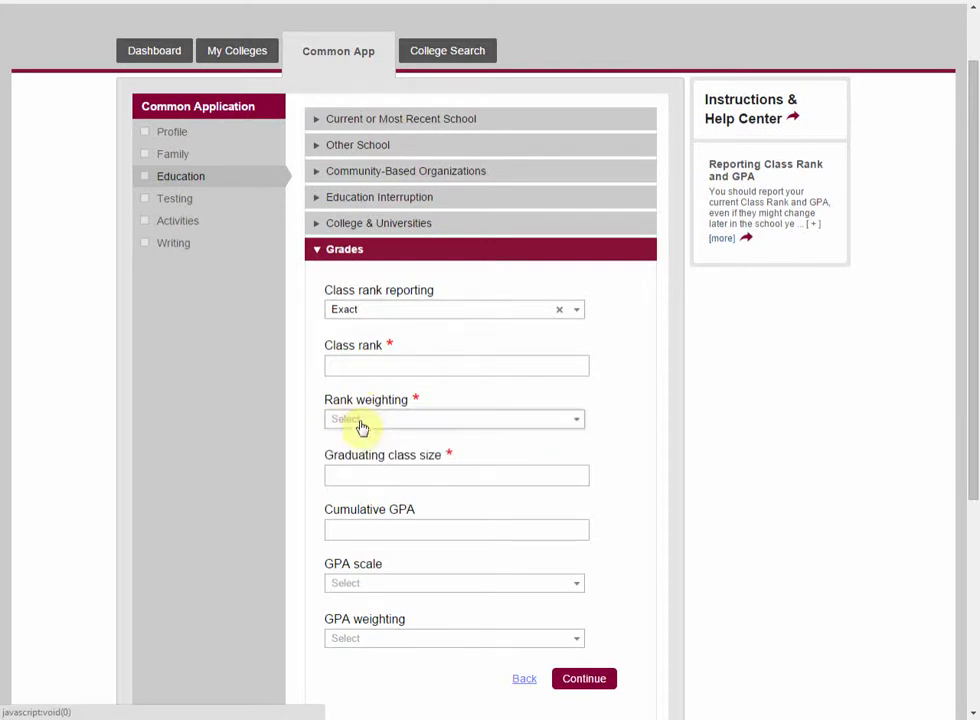
click(365, 314)
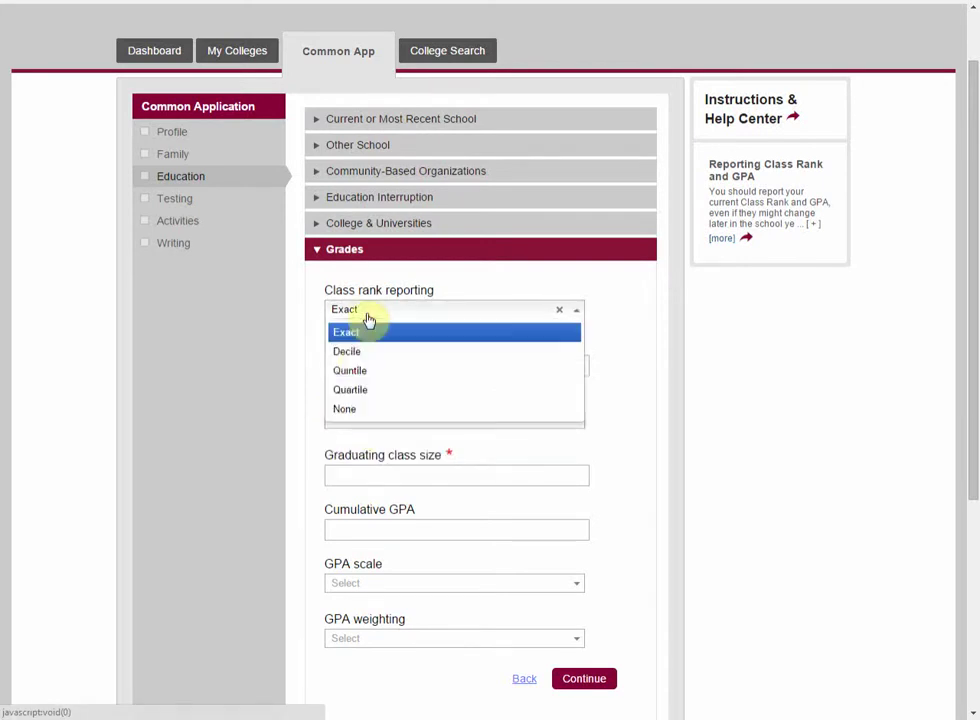
click(352, 411)
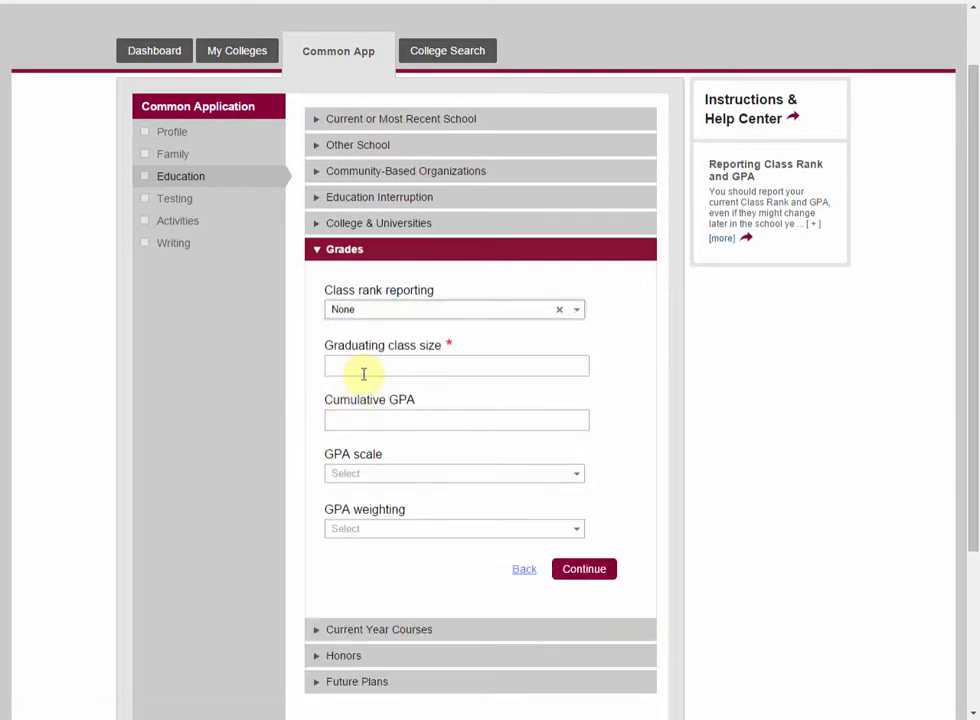
click(381, 311)
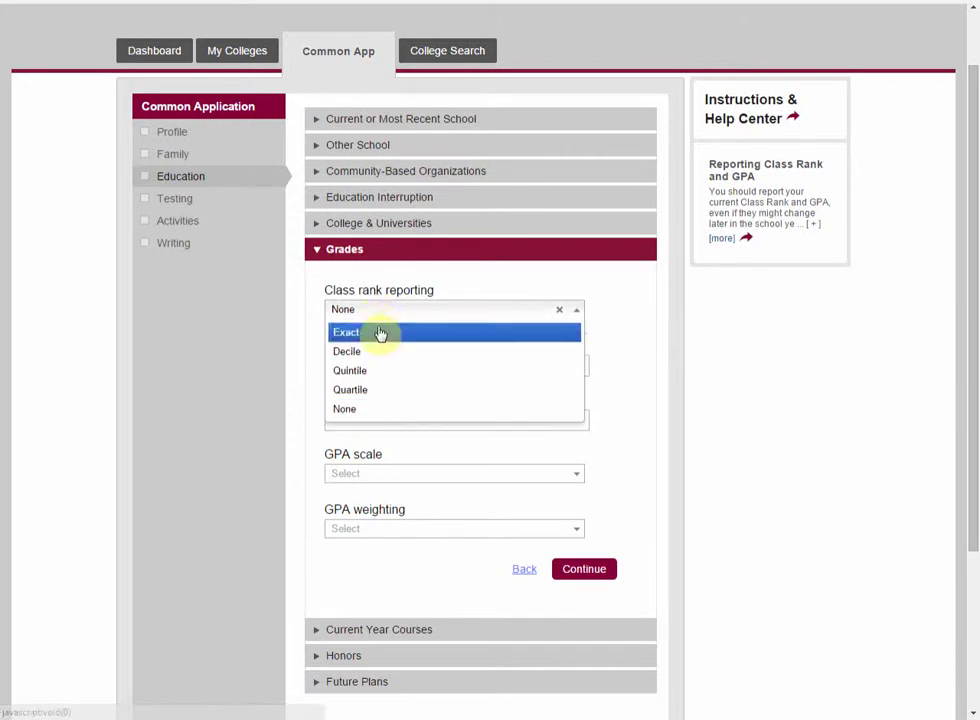
click(382, 320)
Step: Leave GPA scale and GPA weighting unset and expand the Current Year Courses section
scroll(558, 440, down, 1)
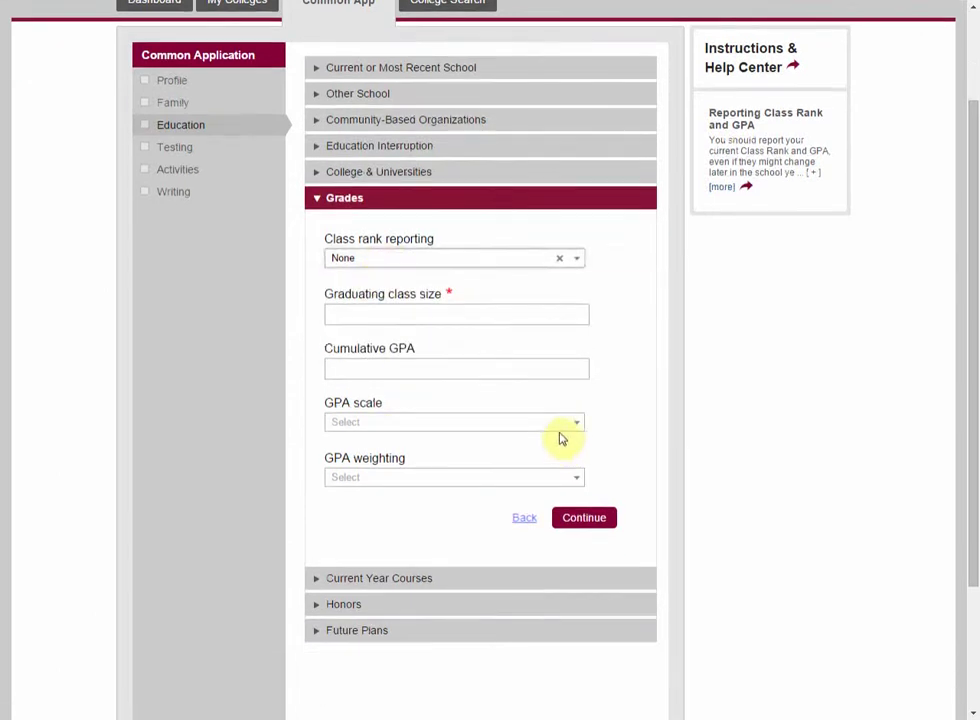
click(386, 426)
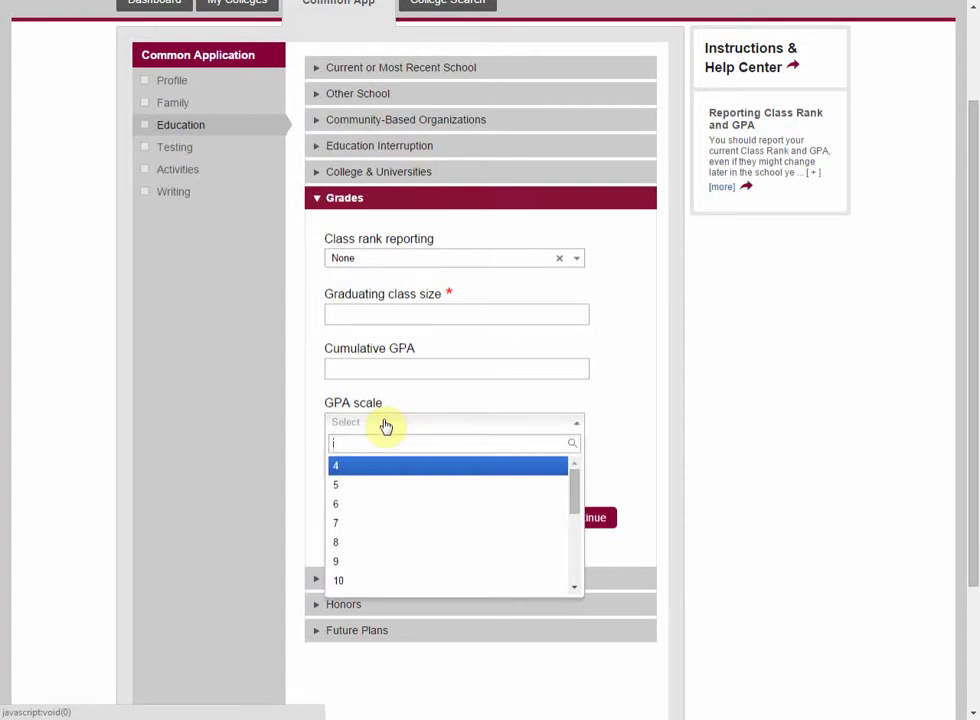
click(520, 395)
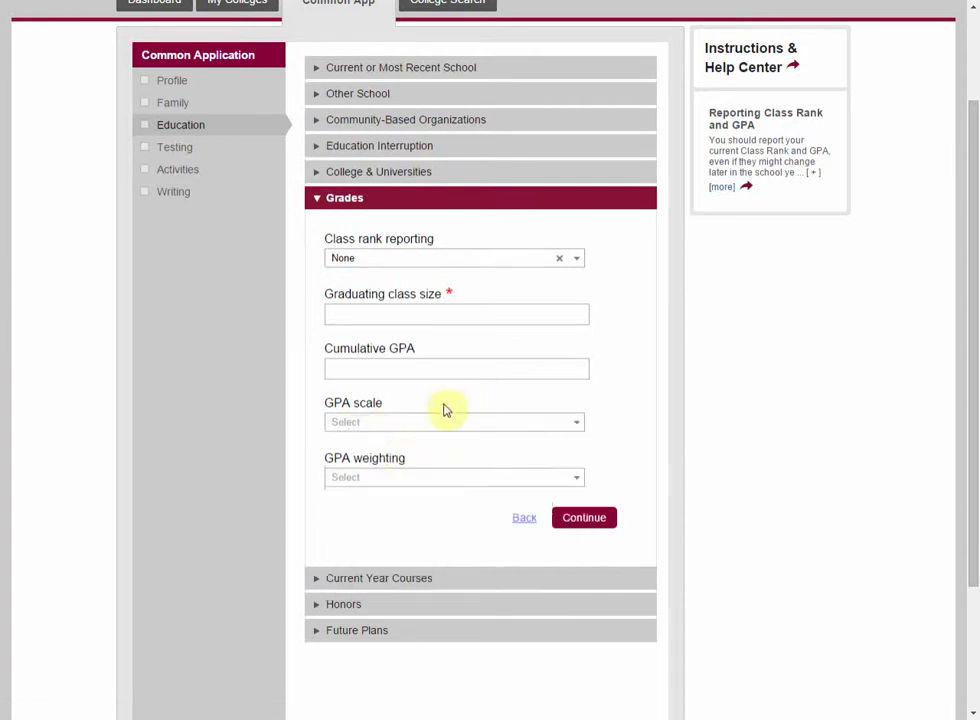
click(395, 485)
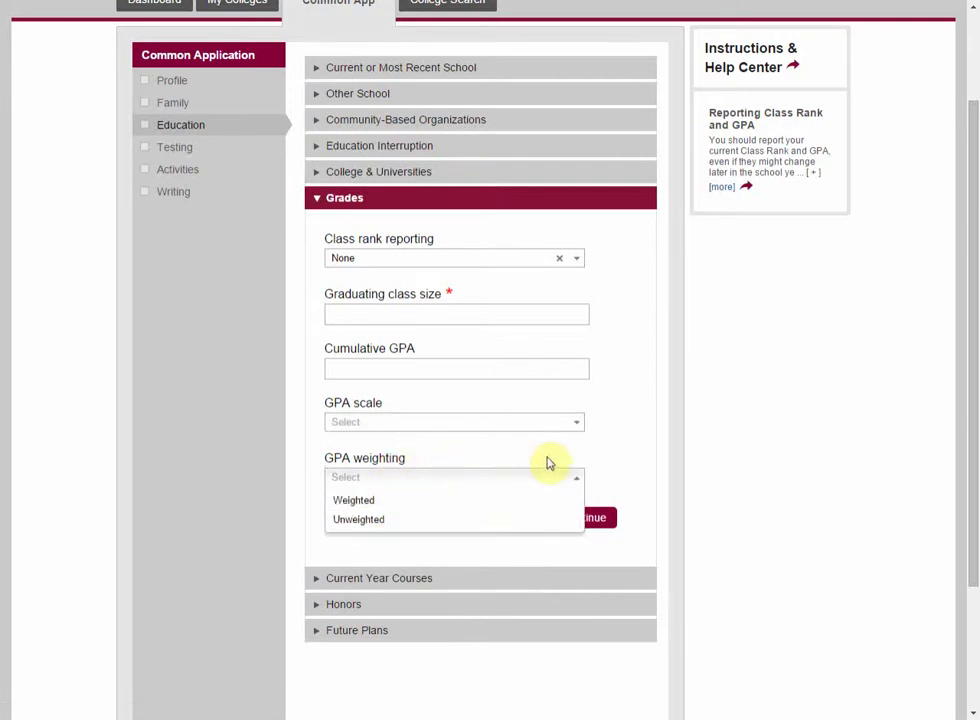
click(548, 462)
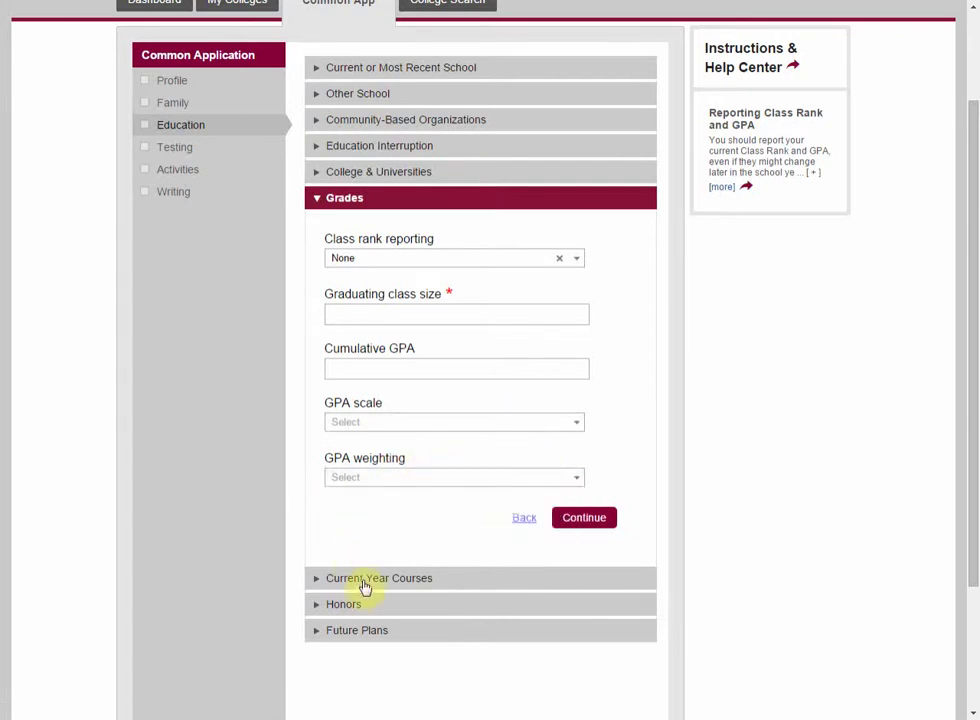
click(365, 588)
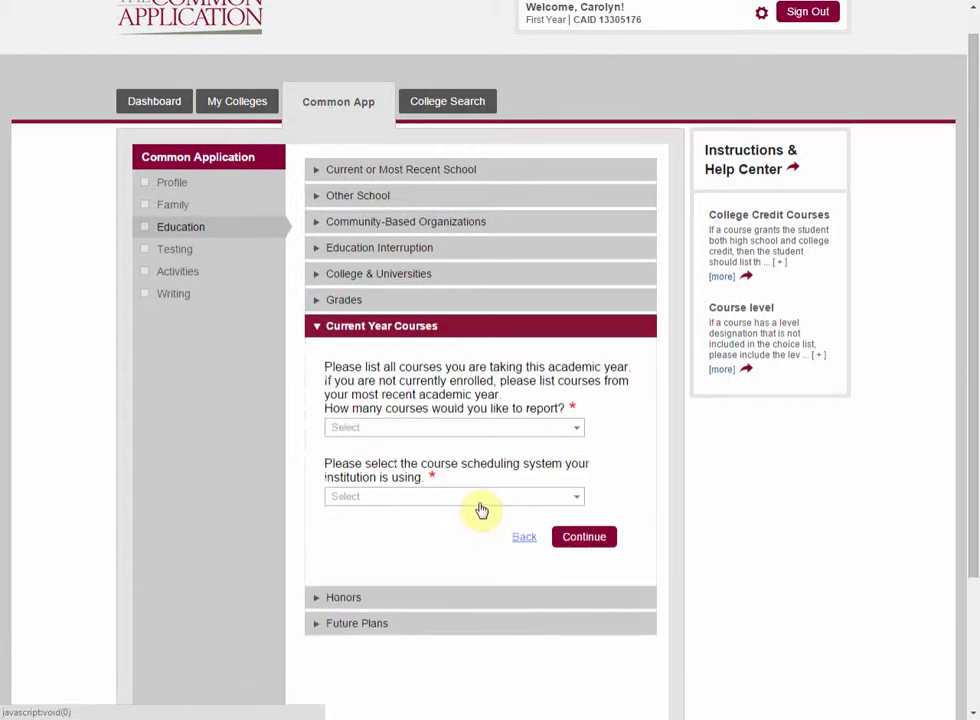
Step: Report 6 current-year courses on a Semester scheduling system
scroll(481, 510, down, 1)
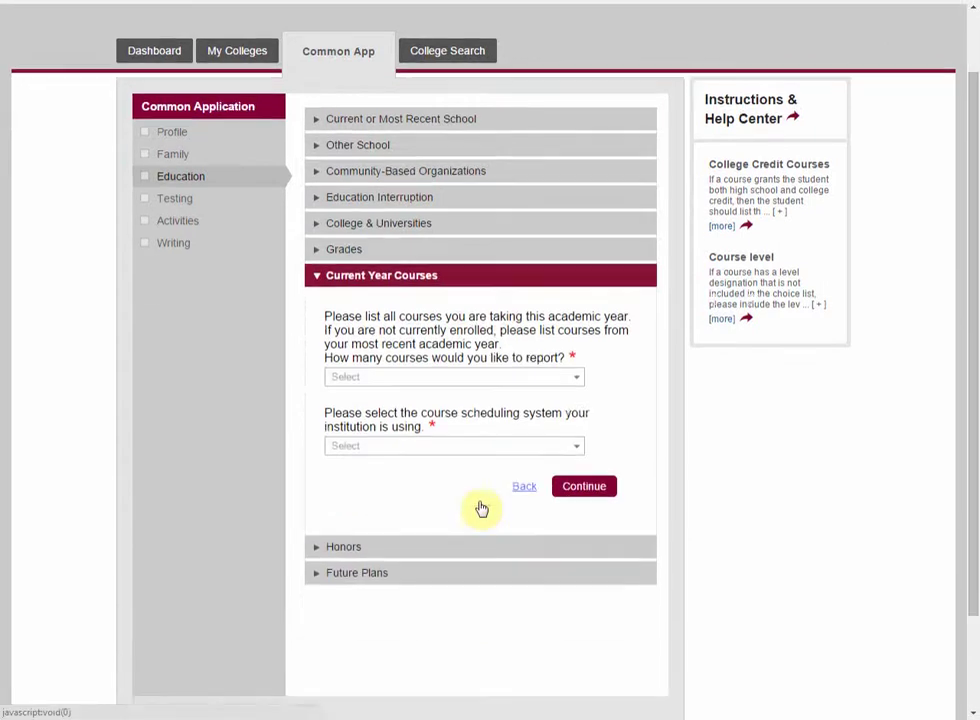
click(426, 380)
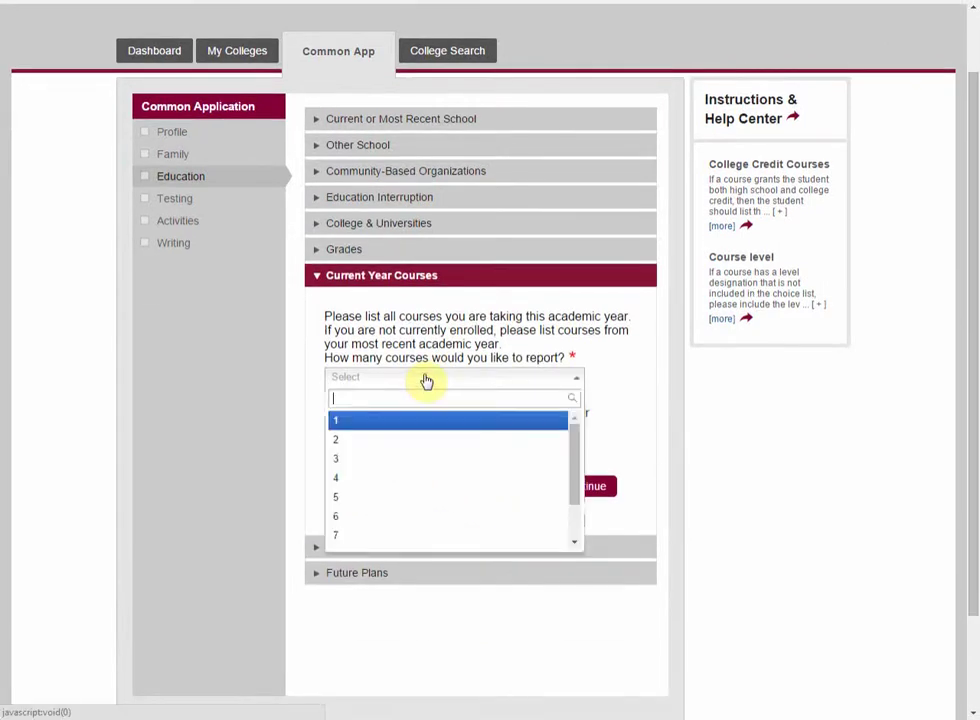
click(418, 518)
click(400, 447)
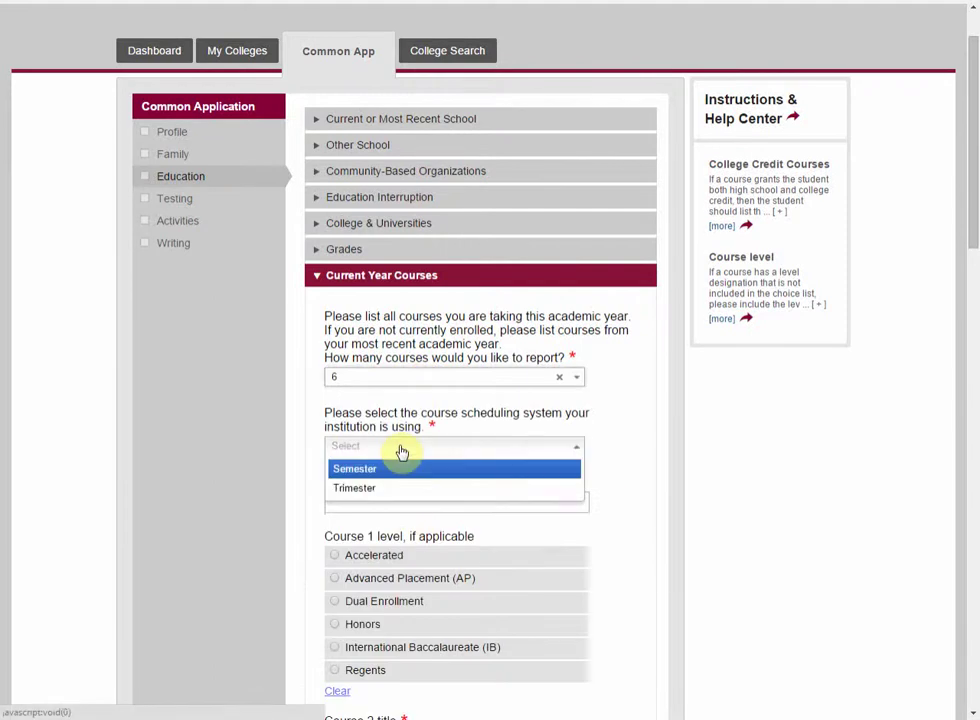
click(400, 470)
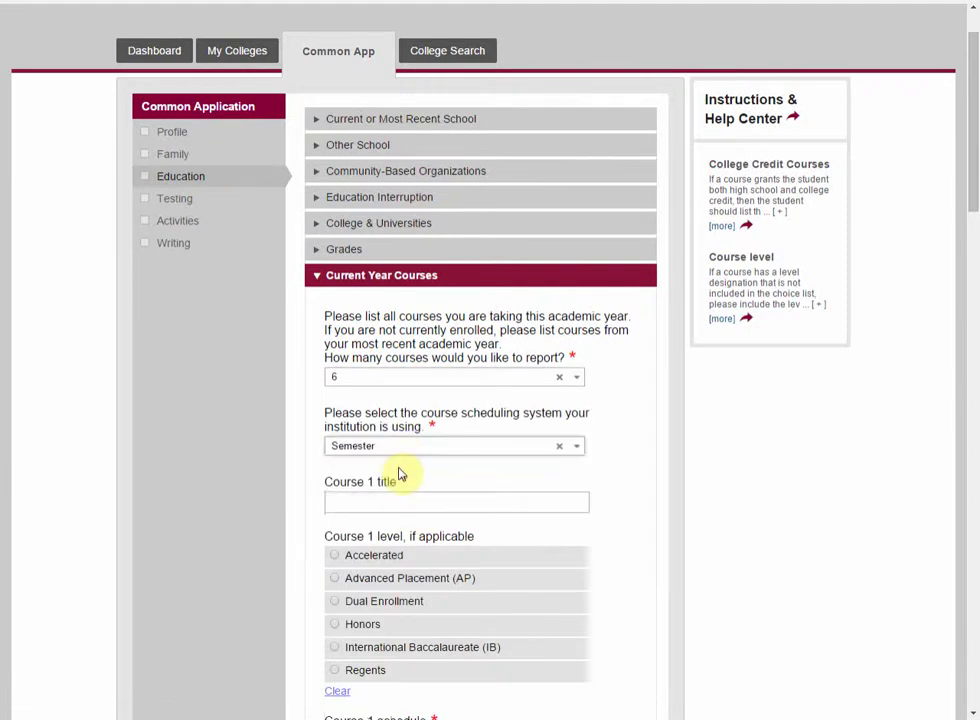
Step: Enter Course 1 as AP Government at Advanced Placement (AP) level, scheduled First Semester
scroll(398, 474, down, 2)
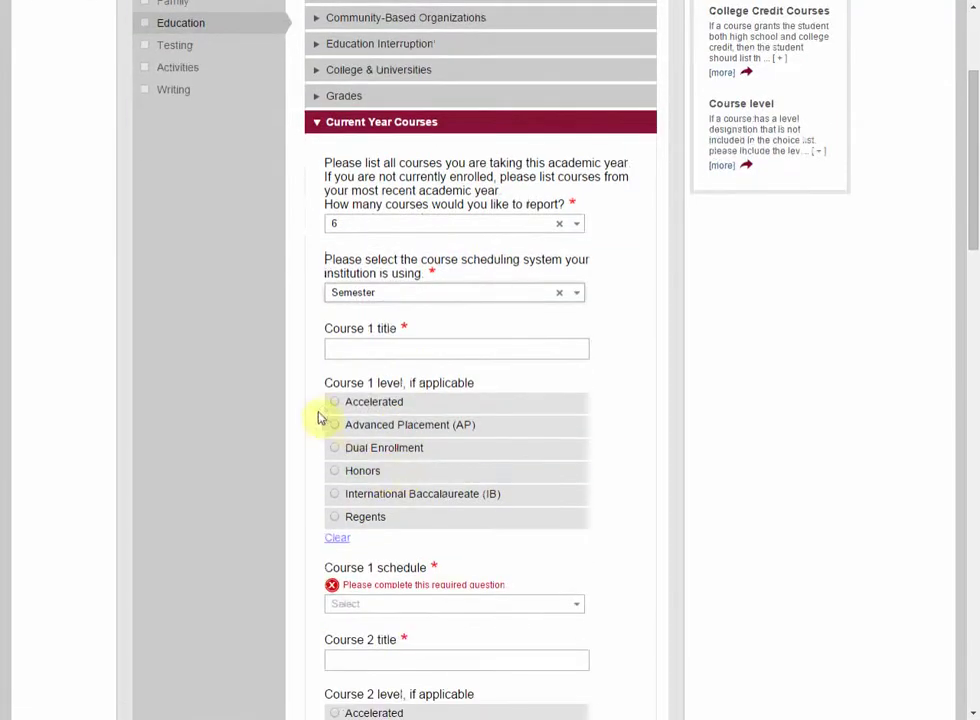
click(357, 348)
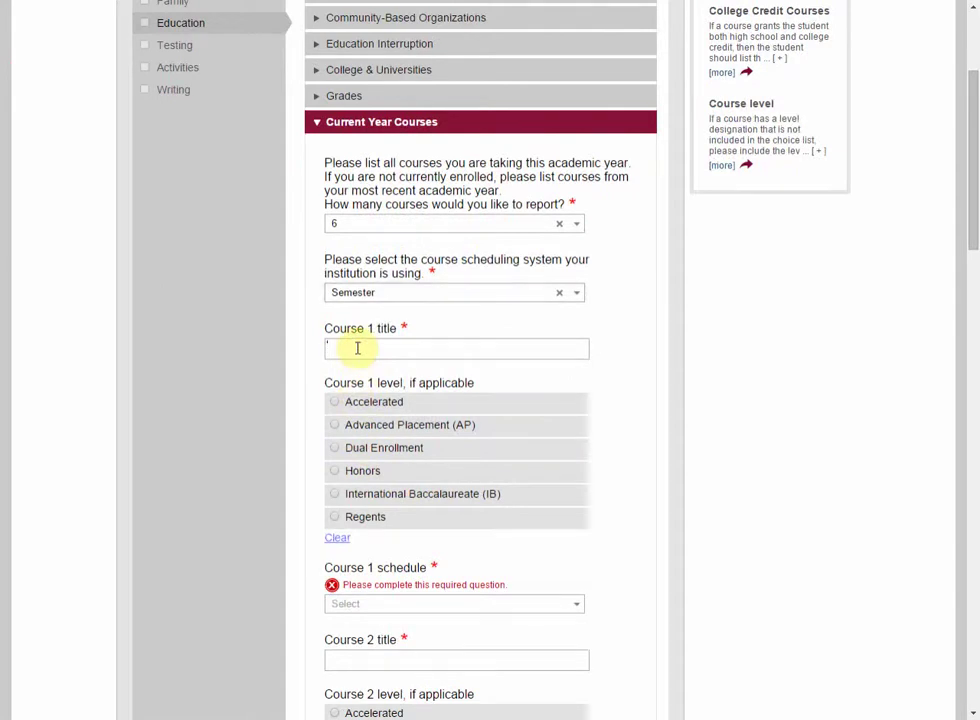
text(AP Government)
click(362, 428)
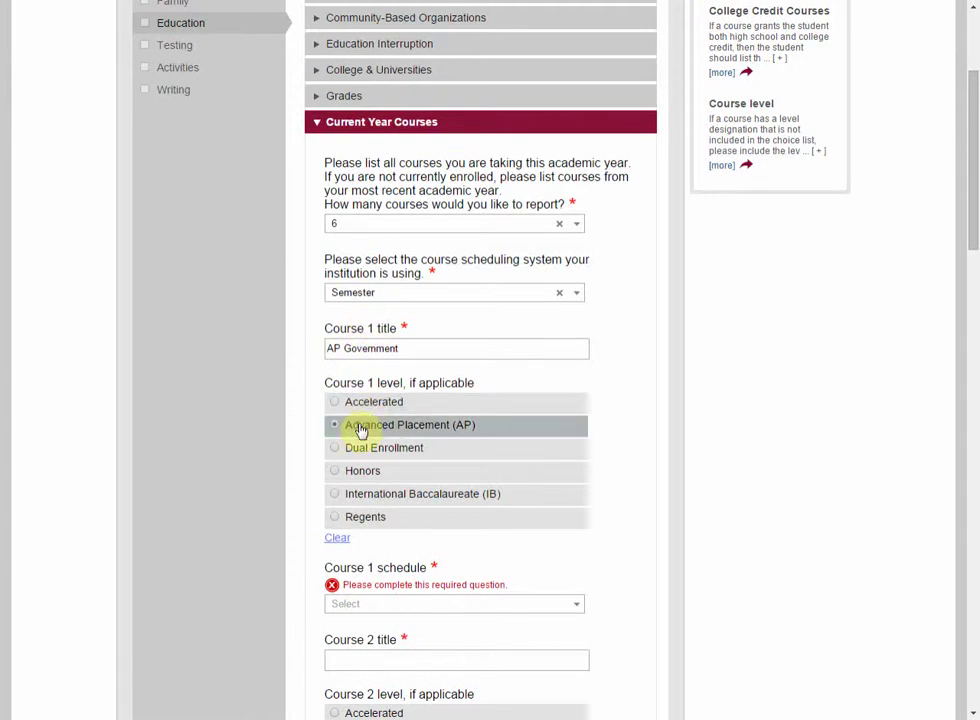
scroll(355, 426, down, 2)
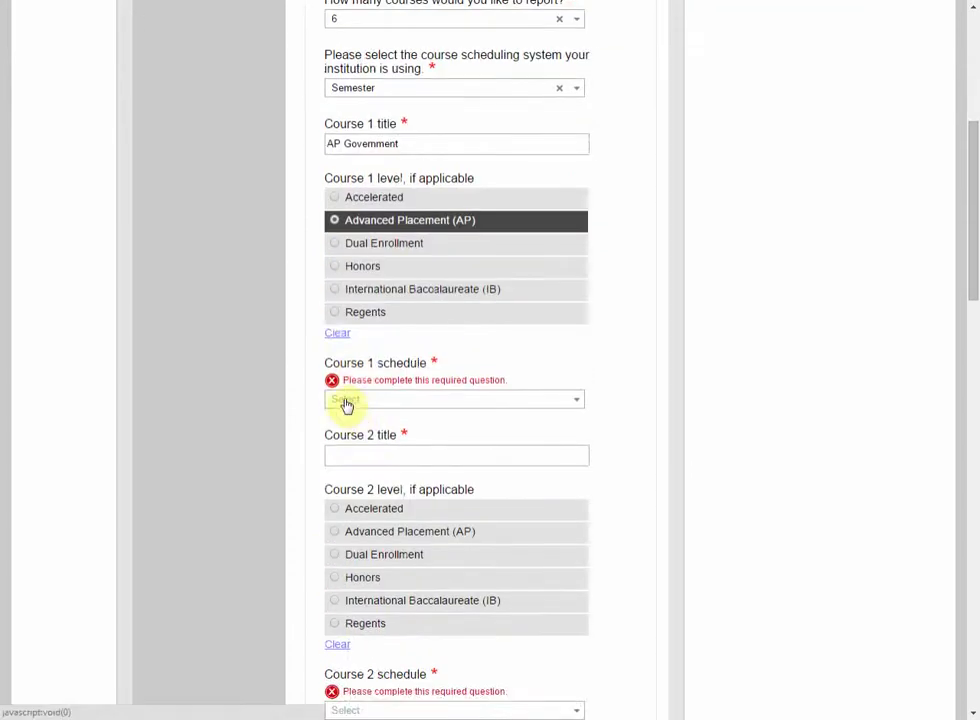
click(345, 402)
click(346, 428)
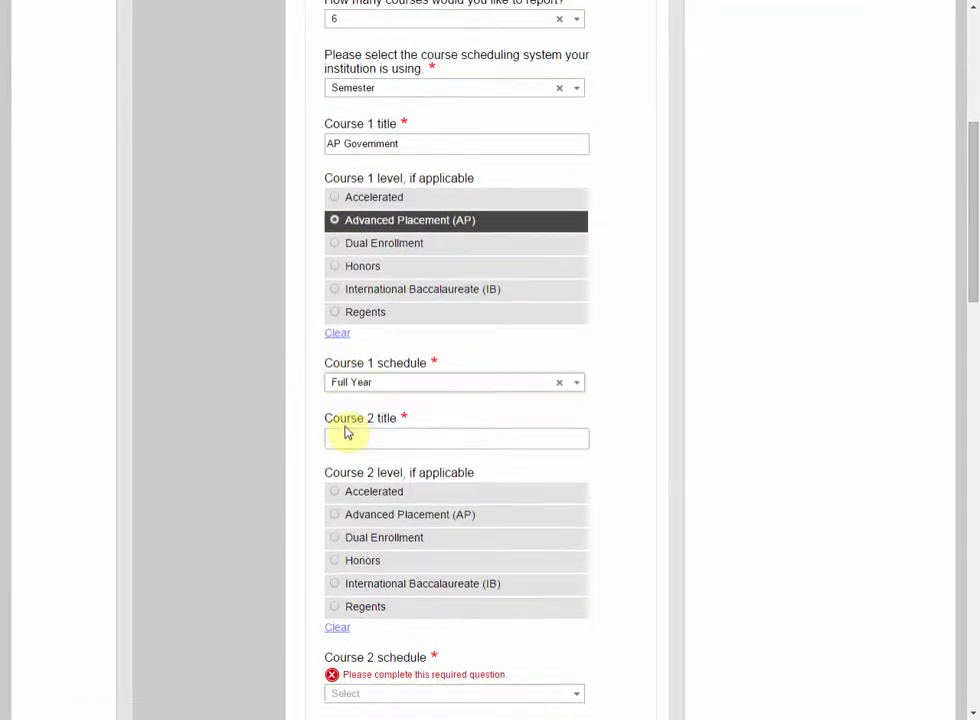
click(361, 382)
click(365, 427)
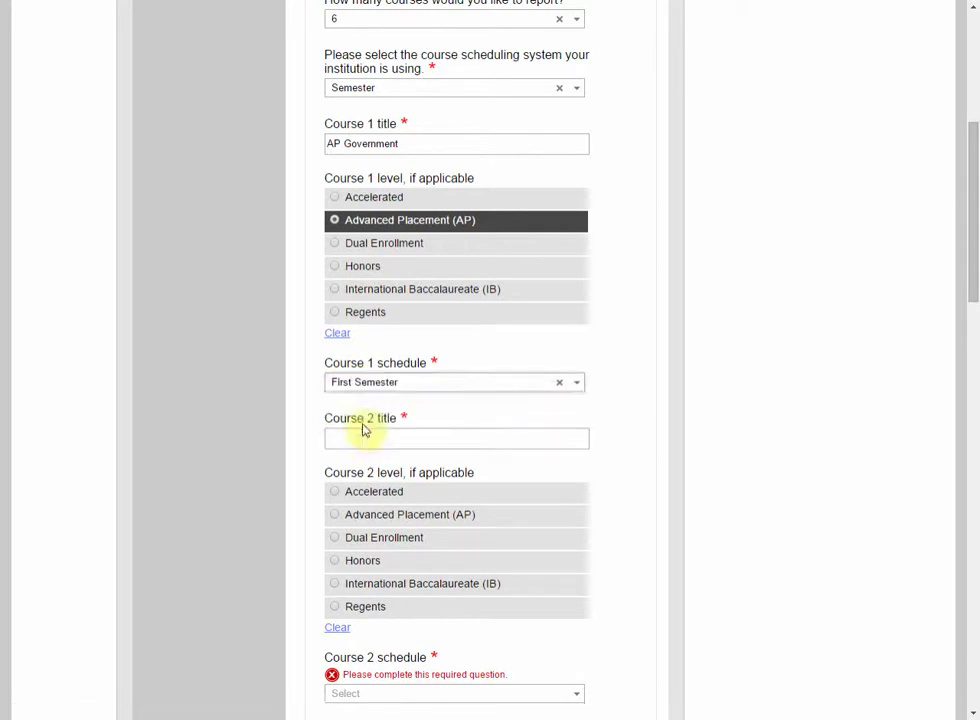
Step: Add Course 2 'English 12' as Full Year and save the courses
click(363, 440)
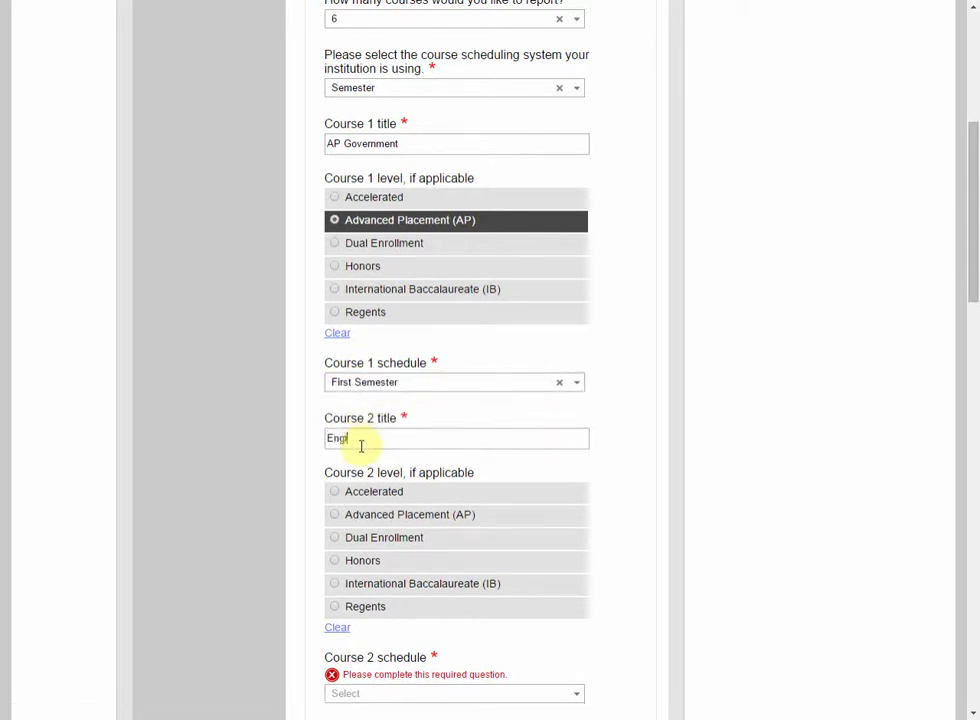
text(English 12)
scroll(444, 497, down, 3)
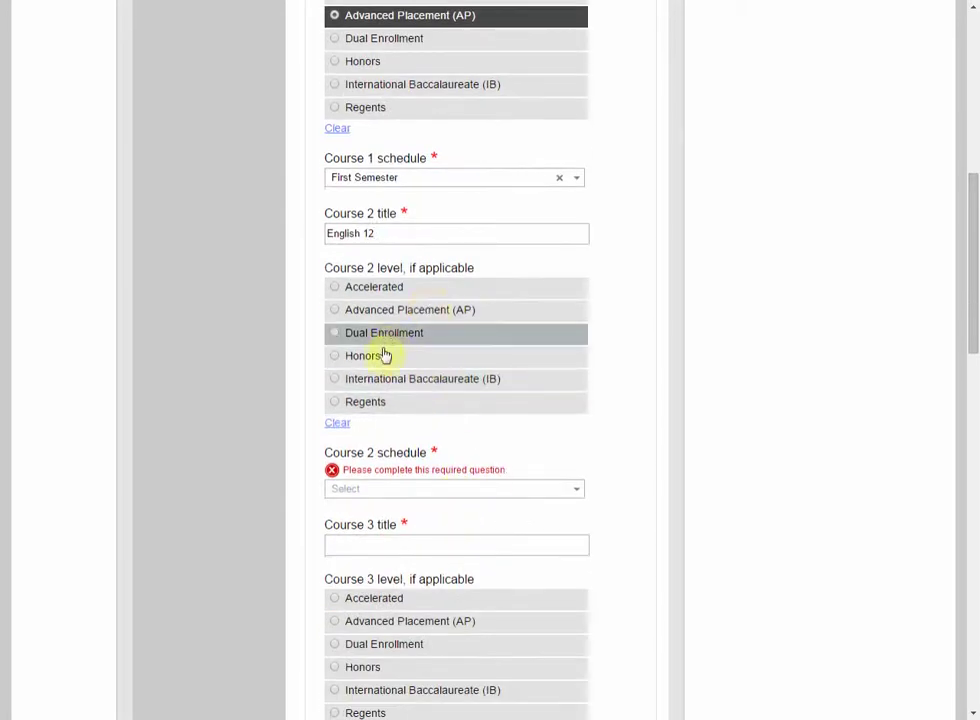
click(389, 494)
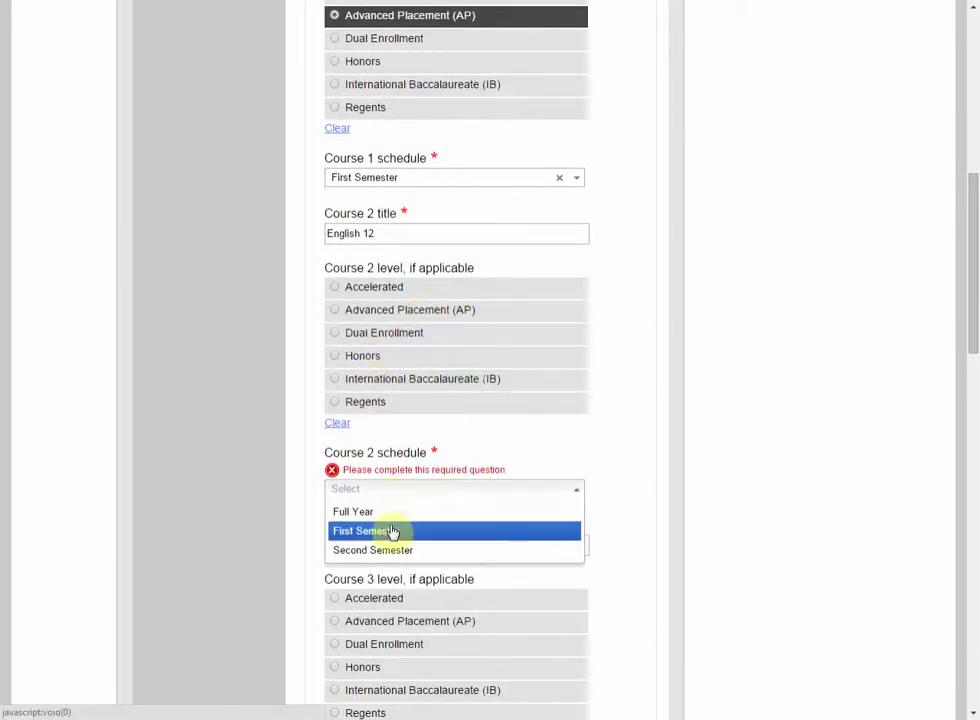
click(390, 515)
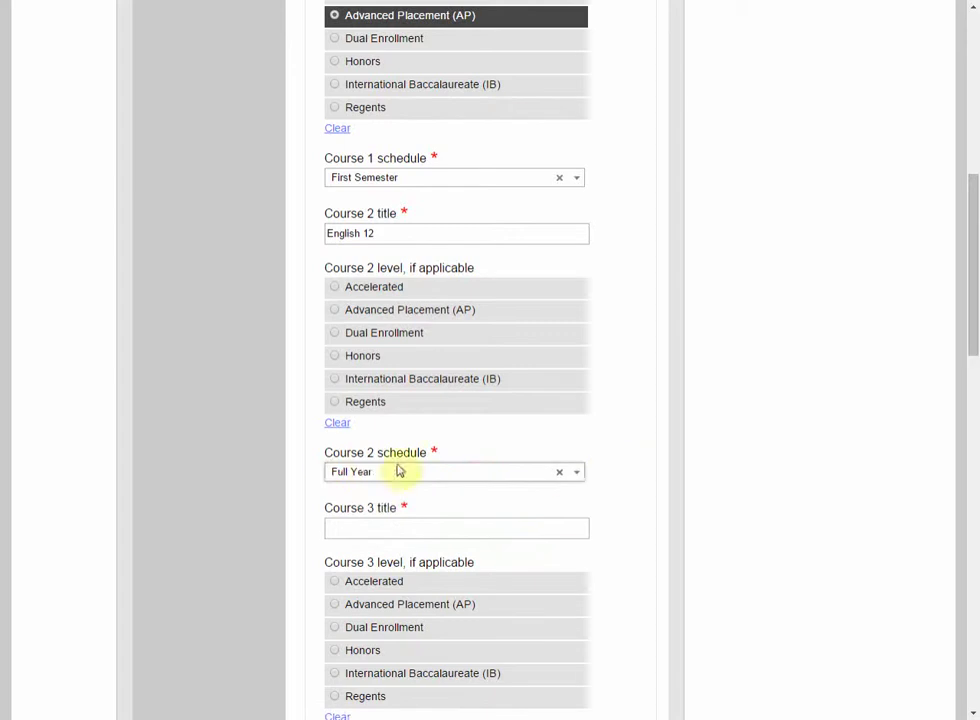
scroll(486, 429, down, 3)
scroll(471, 413, down, 13)
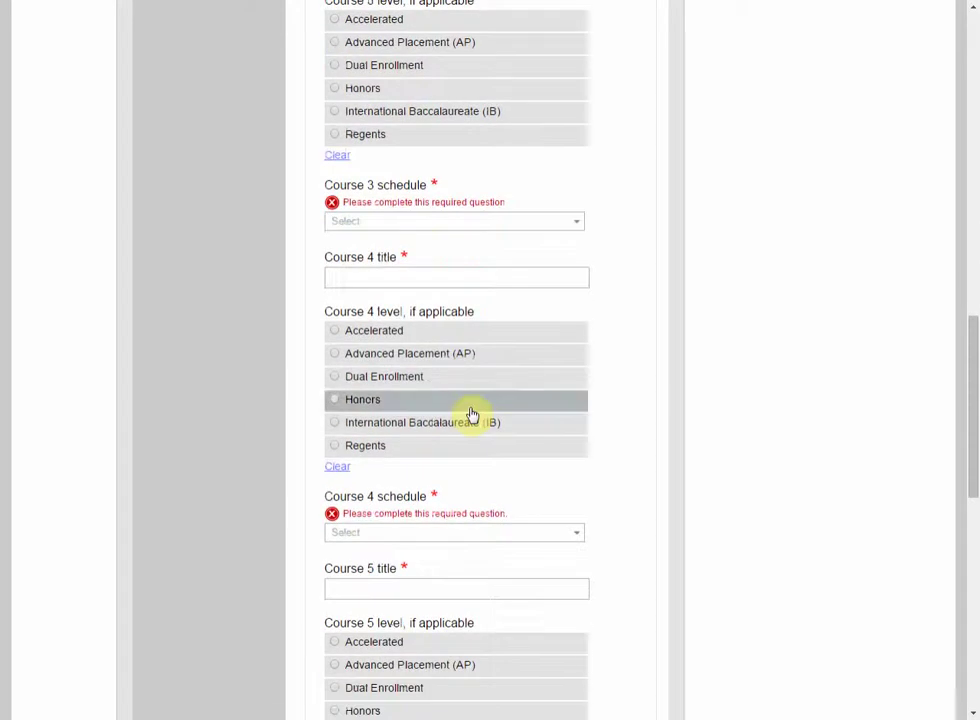
click(580, 384)
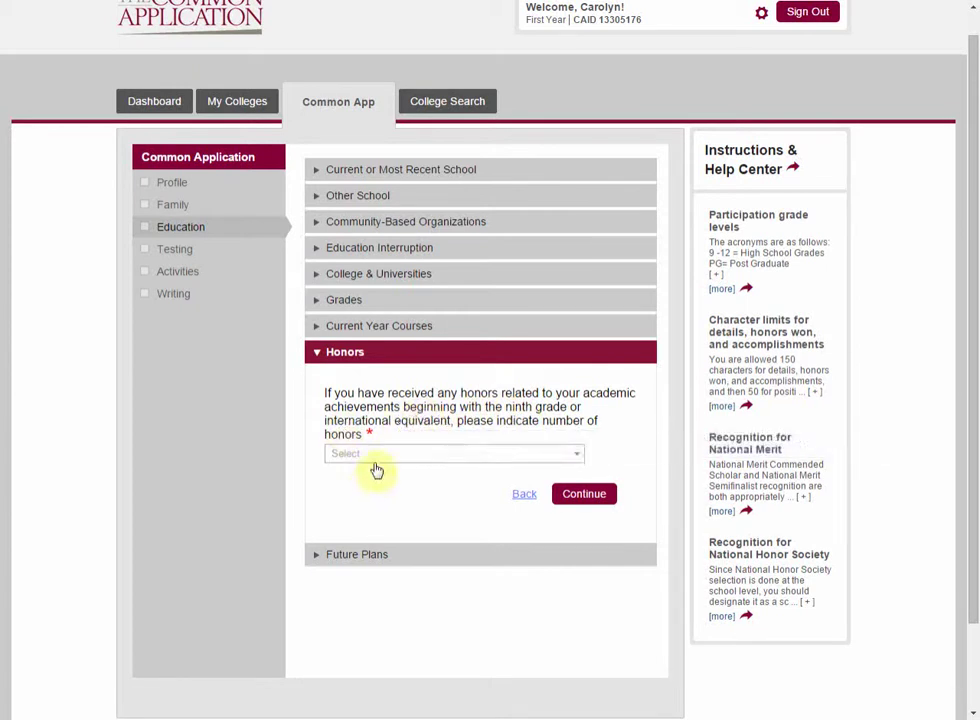
Step: Leave the number of honors unanswered and expand the Future Plans questions
click(379, 457)
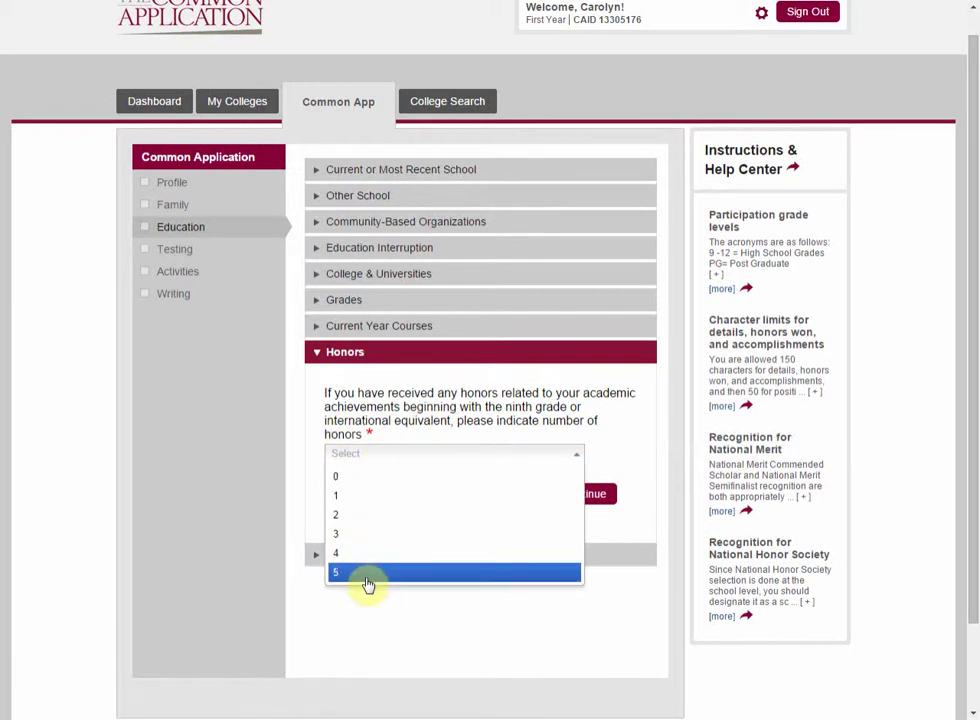
click(233, 461)
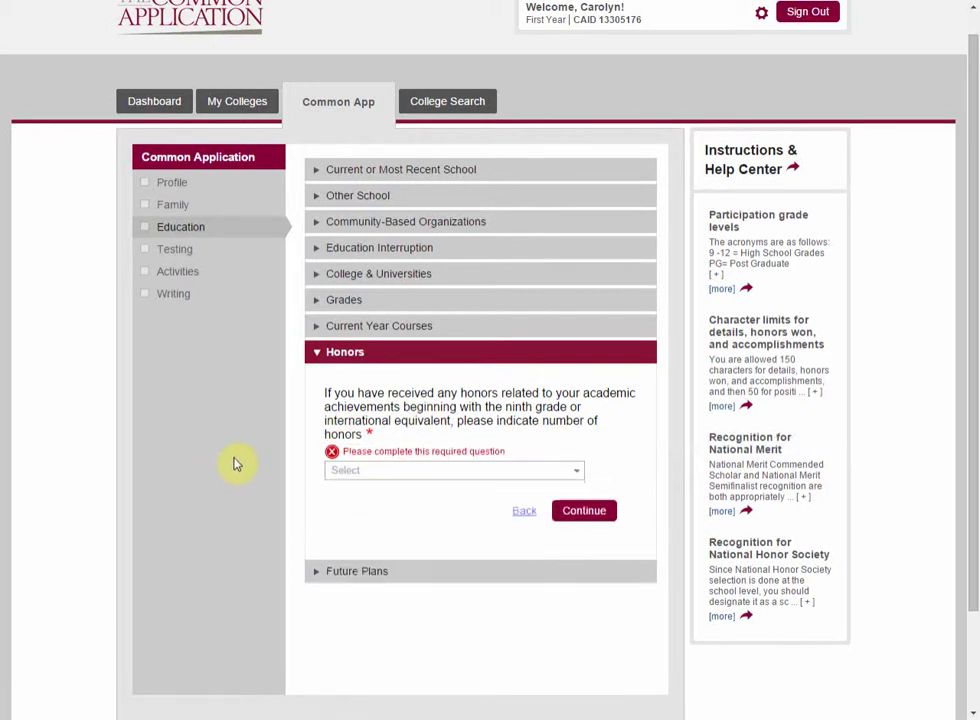
click(353, 573)
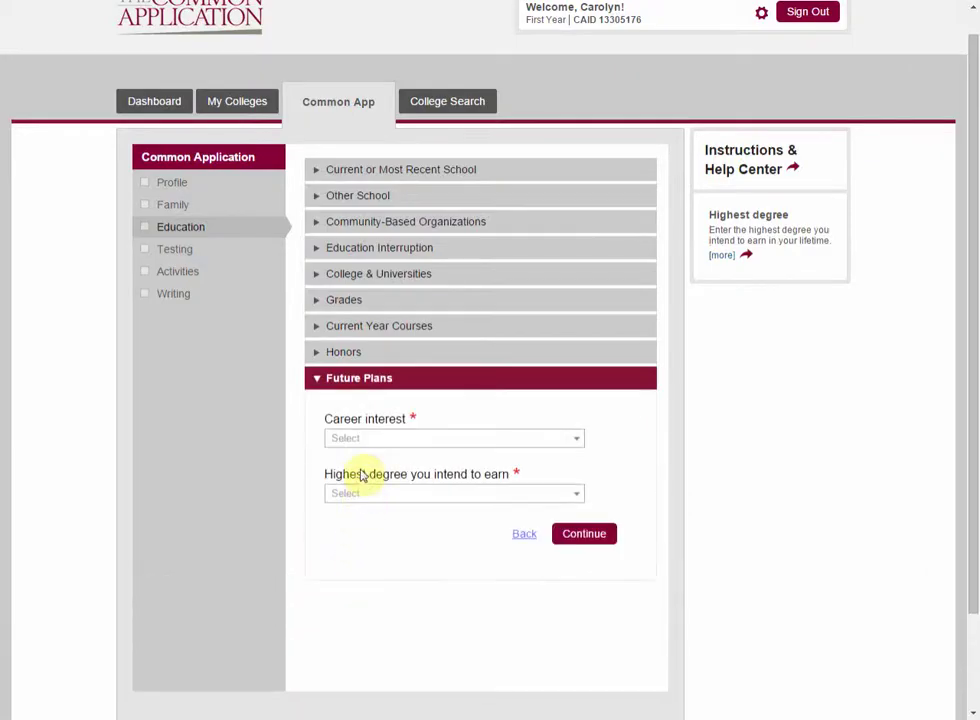
Step: Leave career interest and highest degree blank and try saving, triggering required-question warnings
click(418, 441)
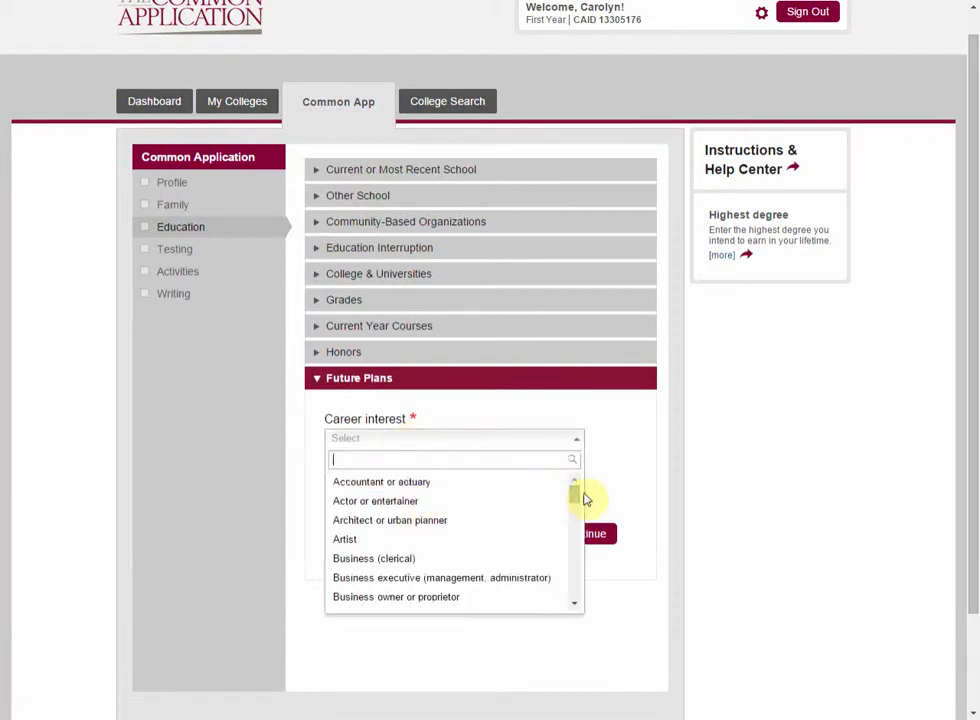
drag(575, 502, 584, 613)
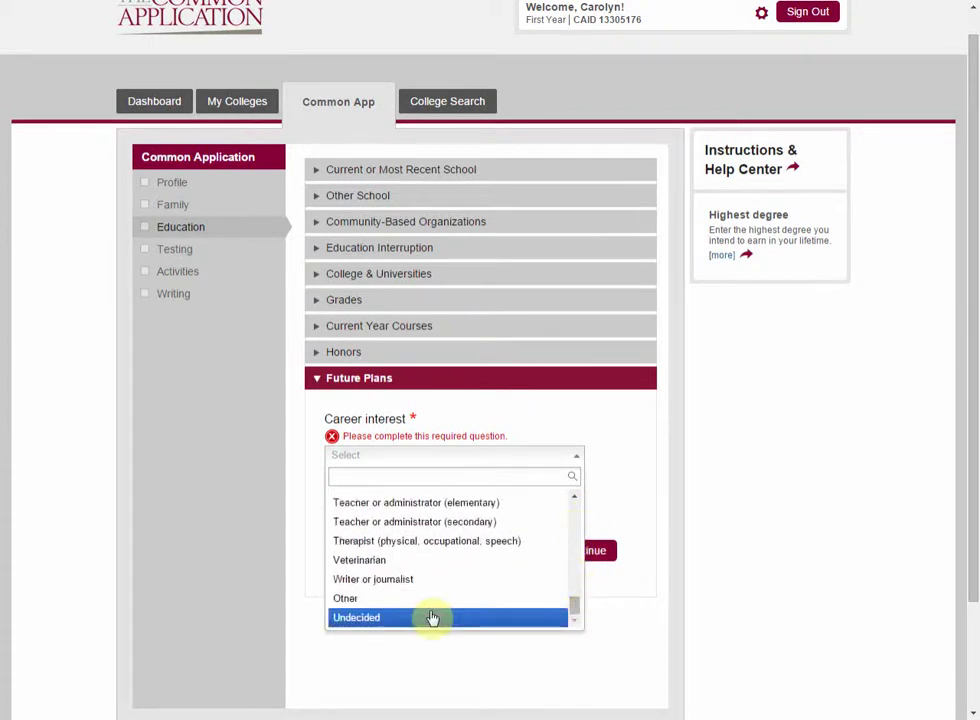
click(676, 484)
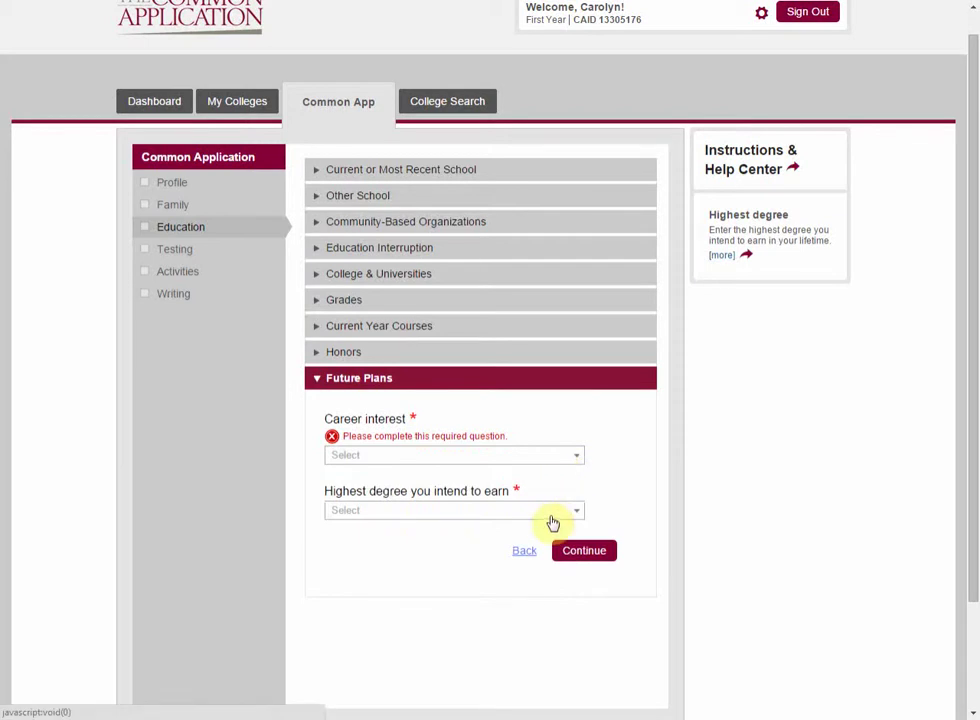
click(553, 511)
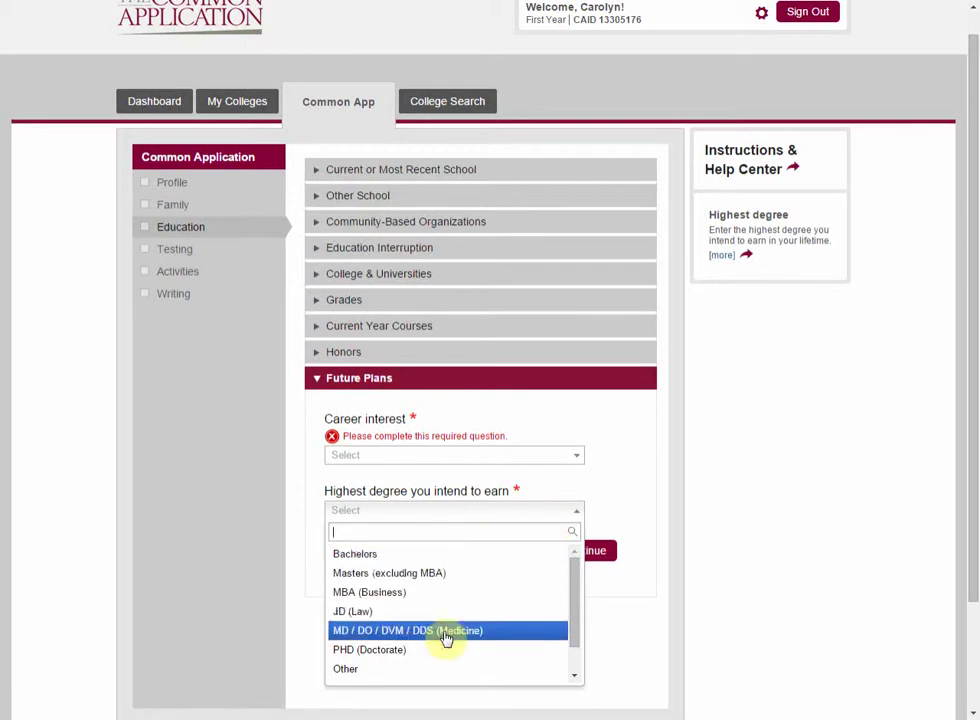
click(552, 506)
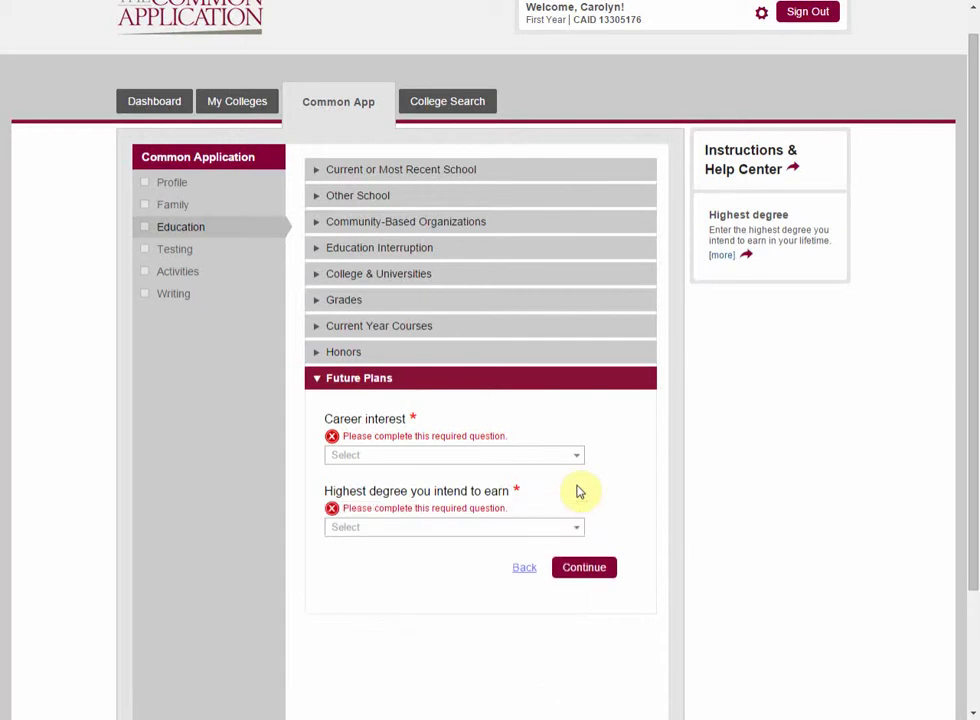
click(596, 567)
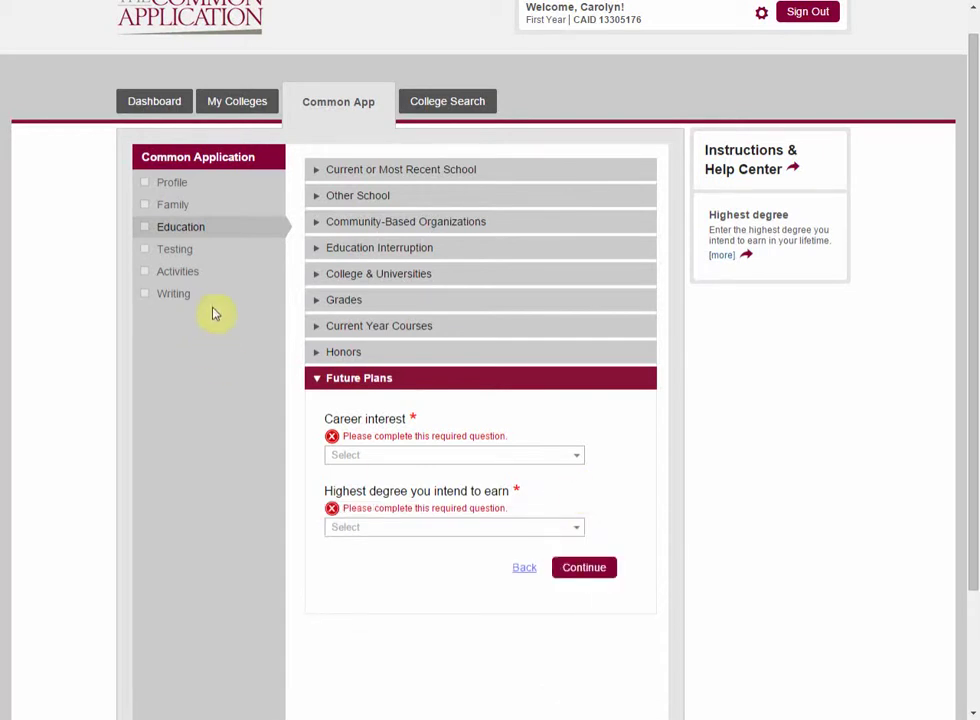
Step: In Testing, choose to self-report scores and add ACT, SAT and AP Subject Tests
click(186, 255)
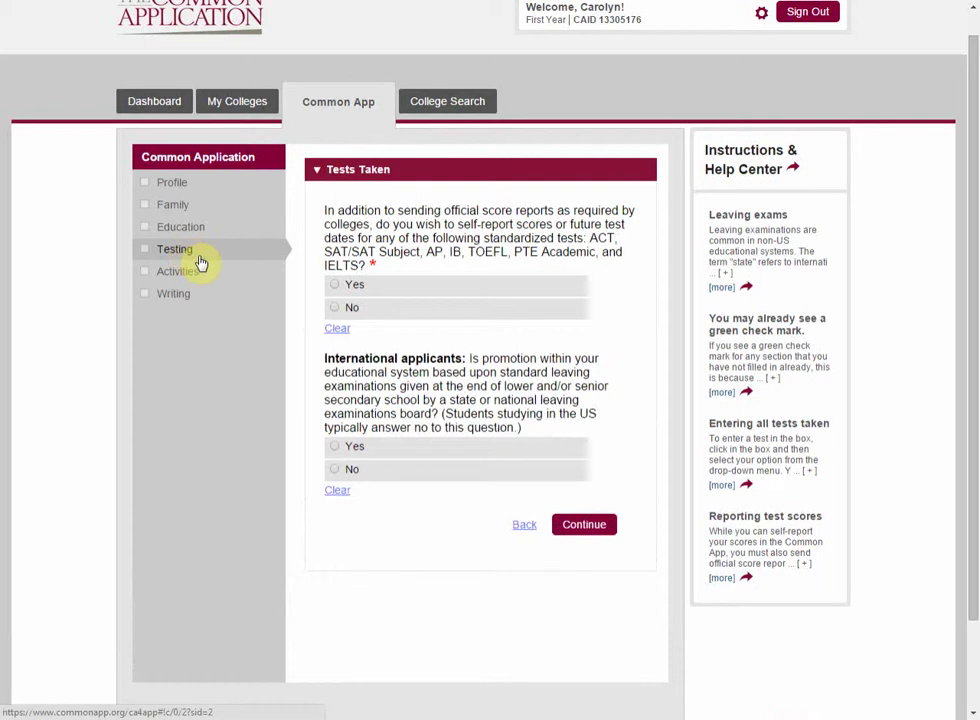
click(363, 289)
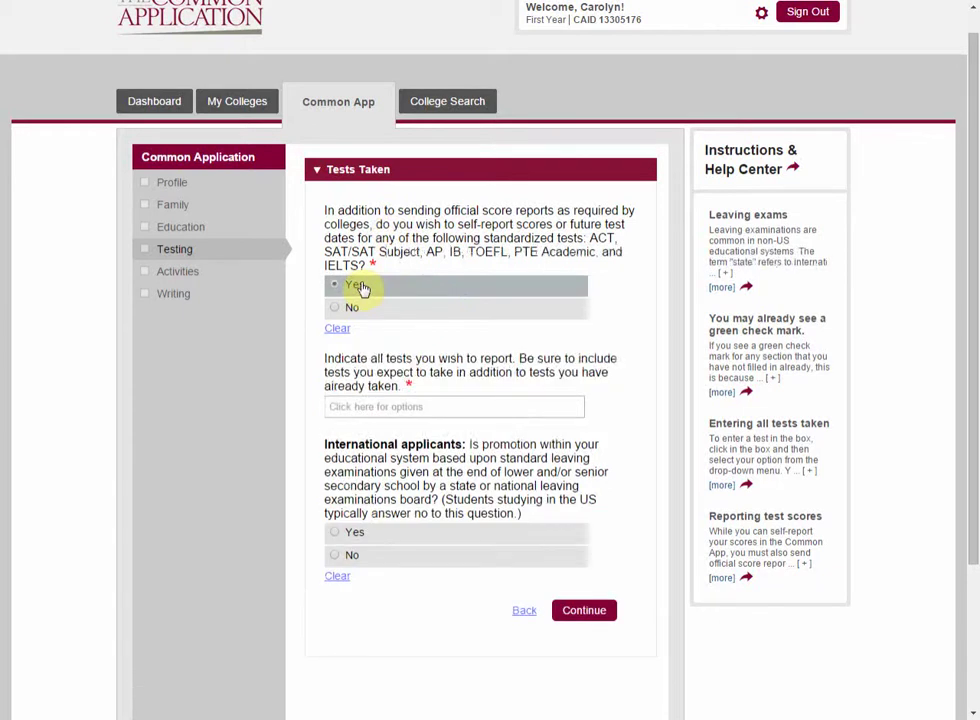
click(409, 407)
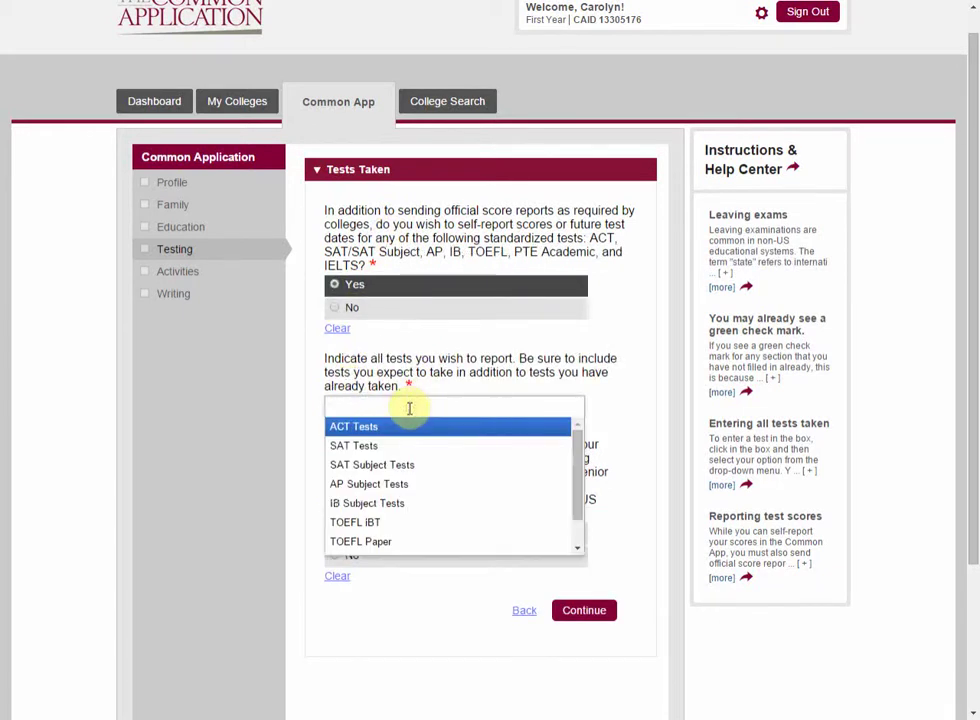
click(409, 426)
click(423, 406)
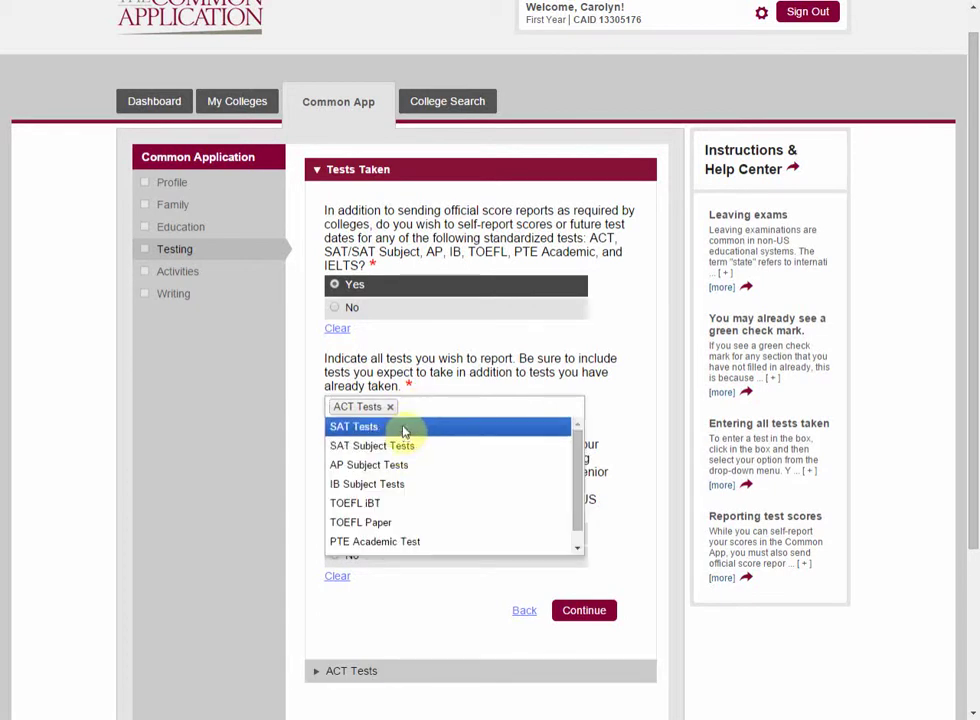
click(400, 427)
click(523, 404)
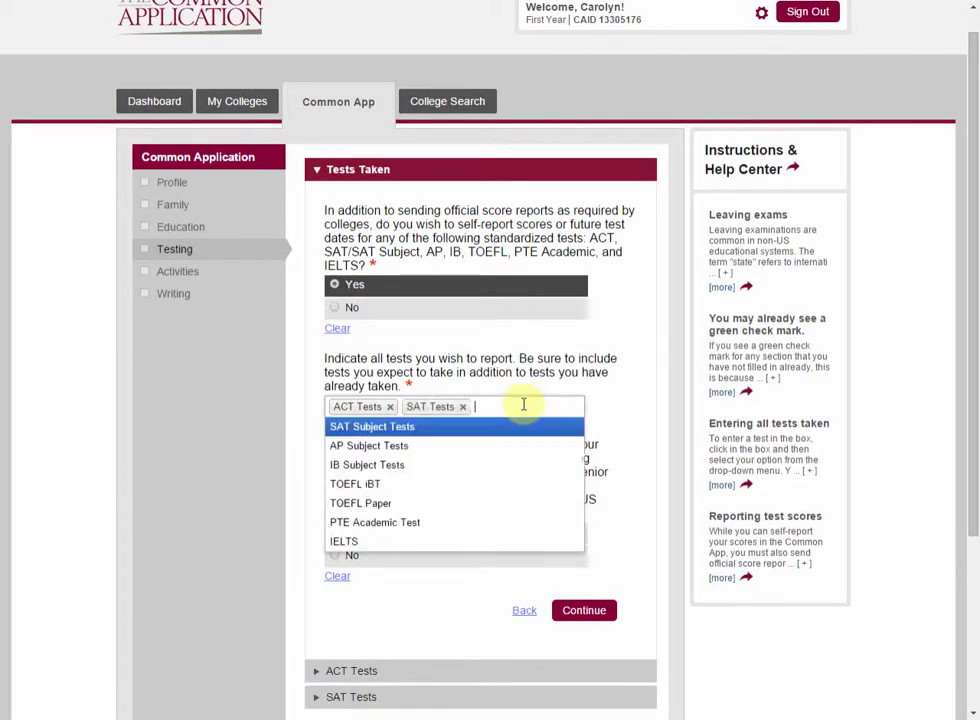
click(431, 455)
Step: Answer No to the international applicants question and save Tests Taken
scroll(597, 383, down, 1)
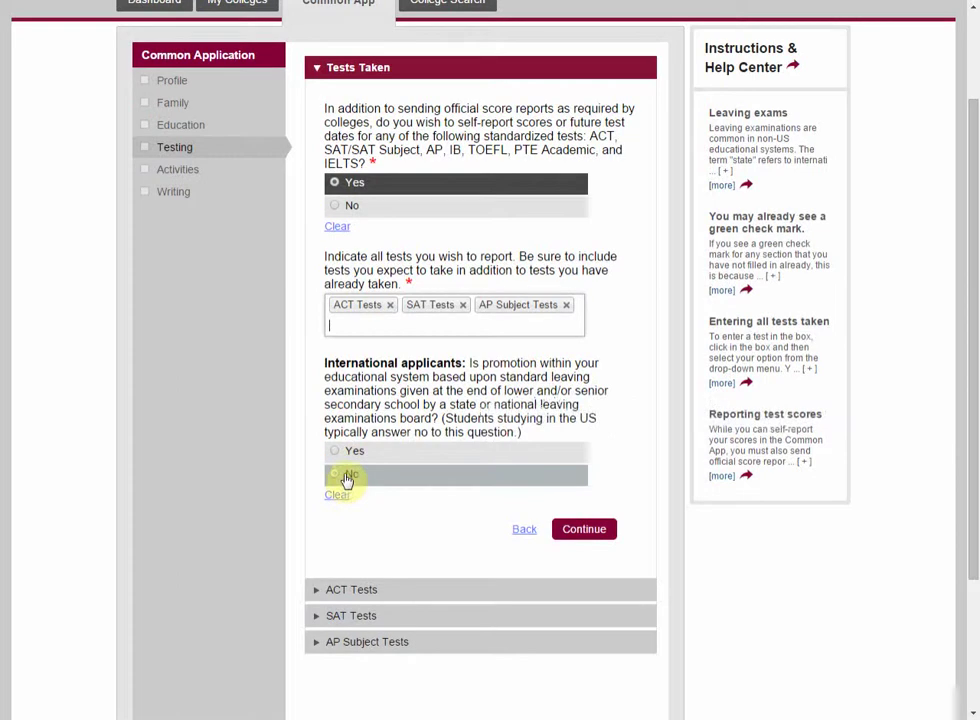
click(346, 478)
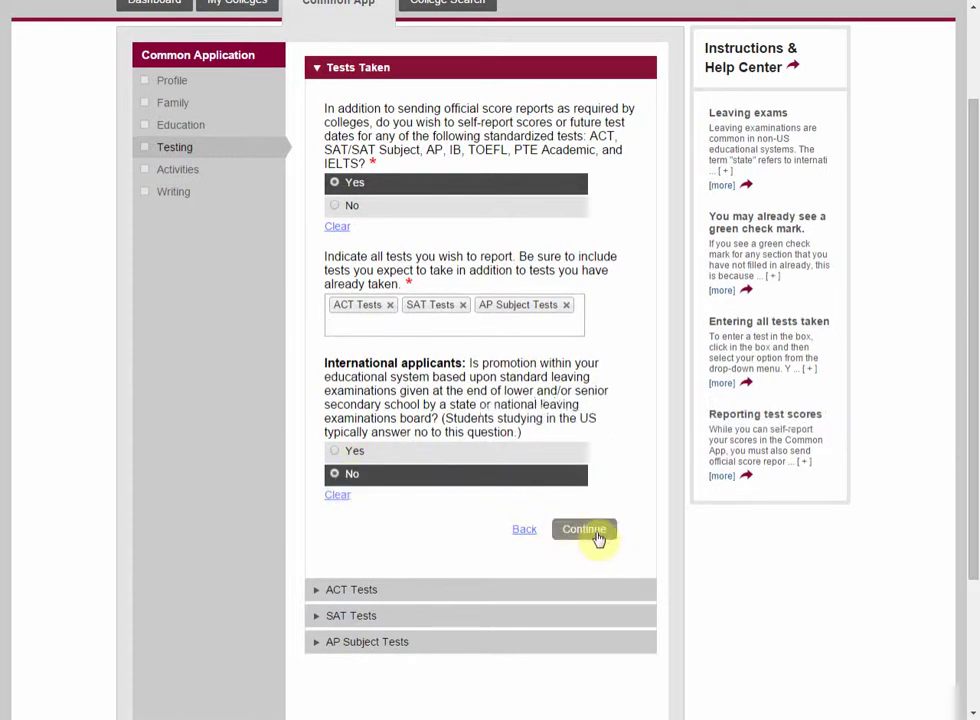
click(596, 538)
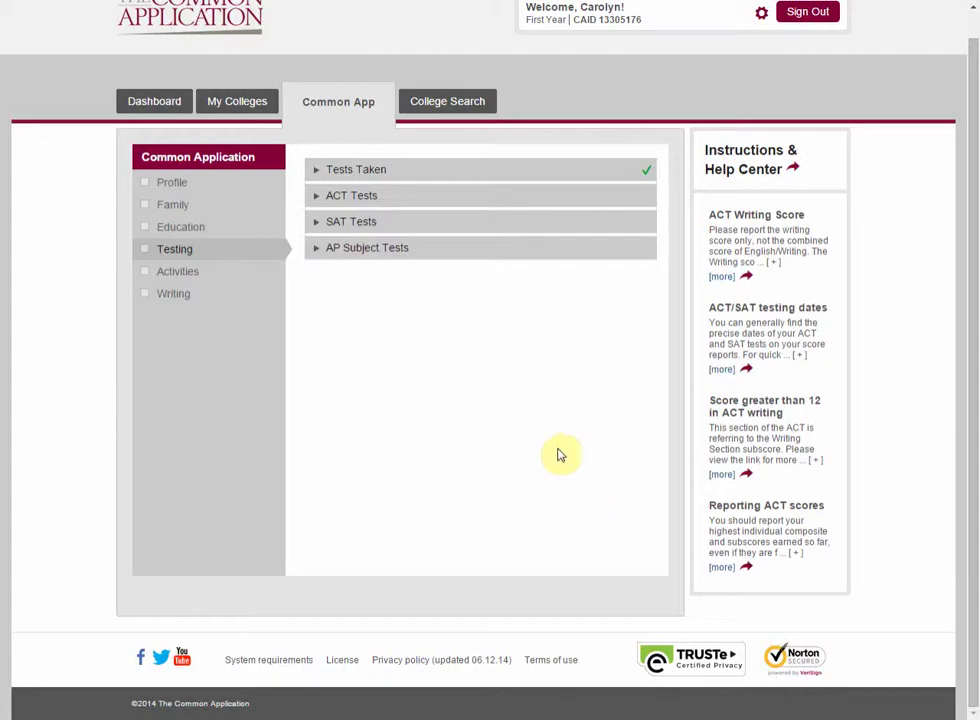
click(336, 197)
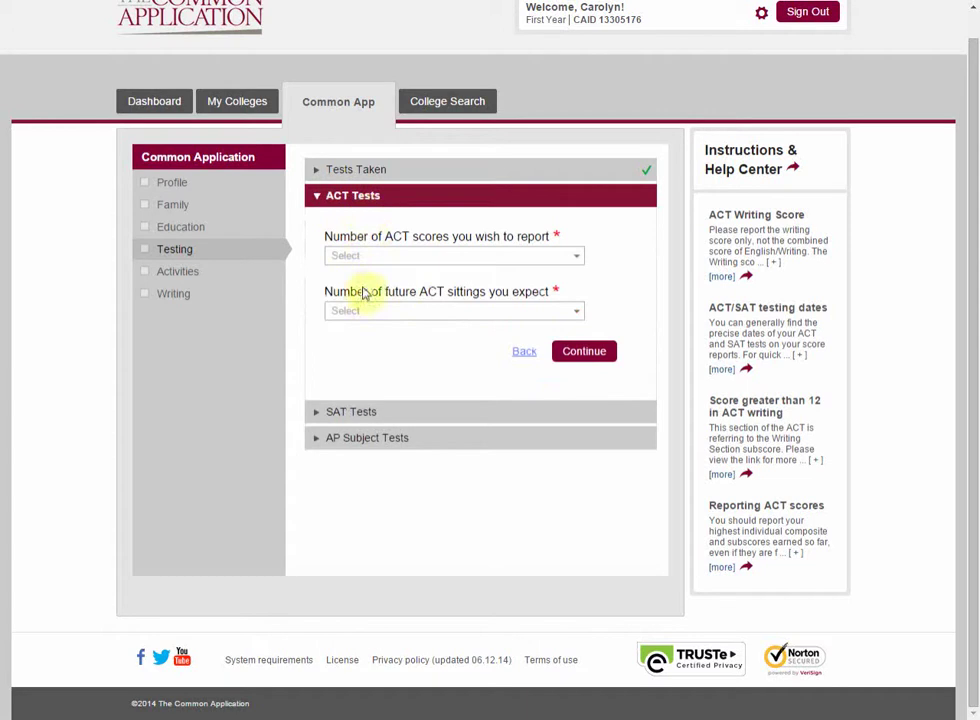
Step: Report 2 ACT scores, Yes for ACT Plus Writing, and 0 expected future ACT sittings
click(391, 257)
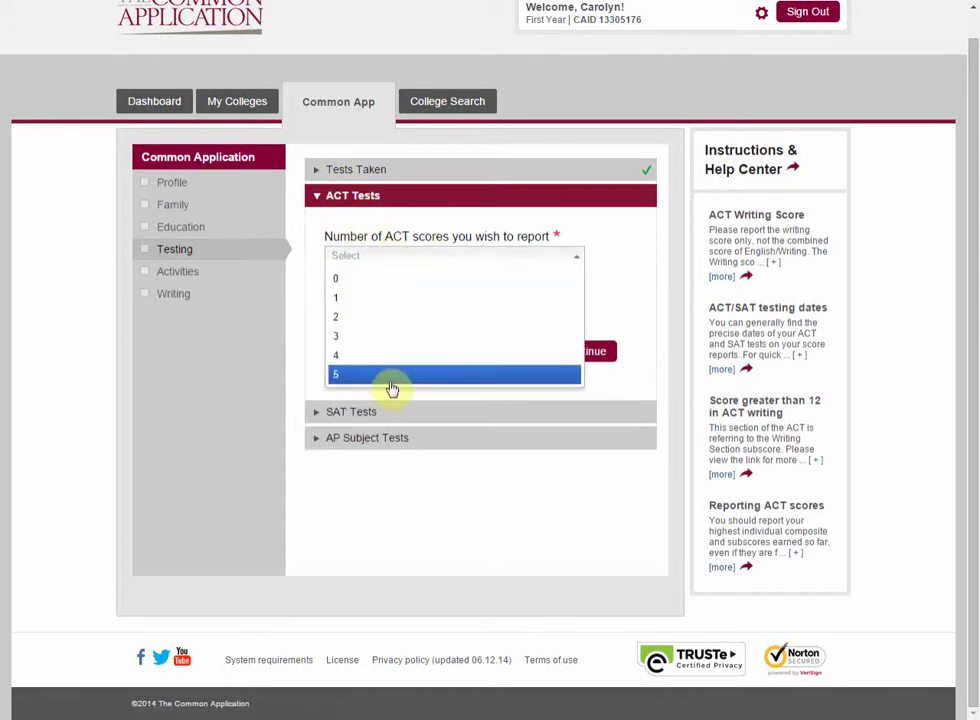
click(381, 319)
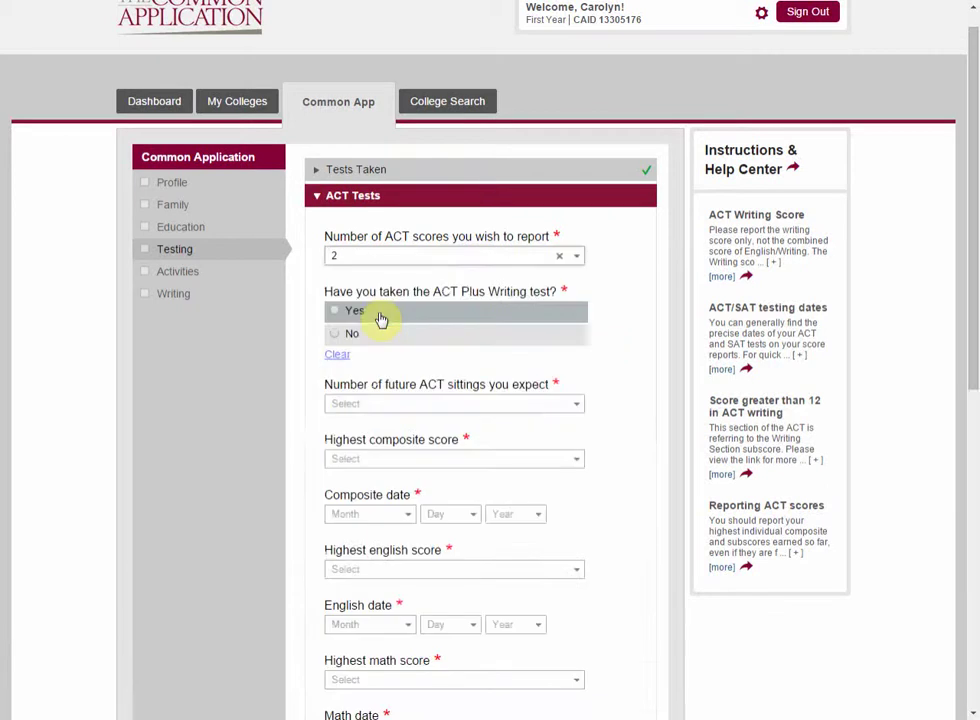
click(486, 258)
click(486, 258)
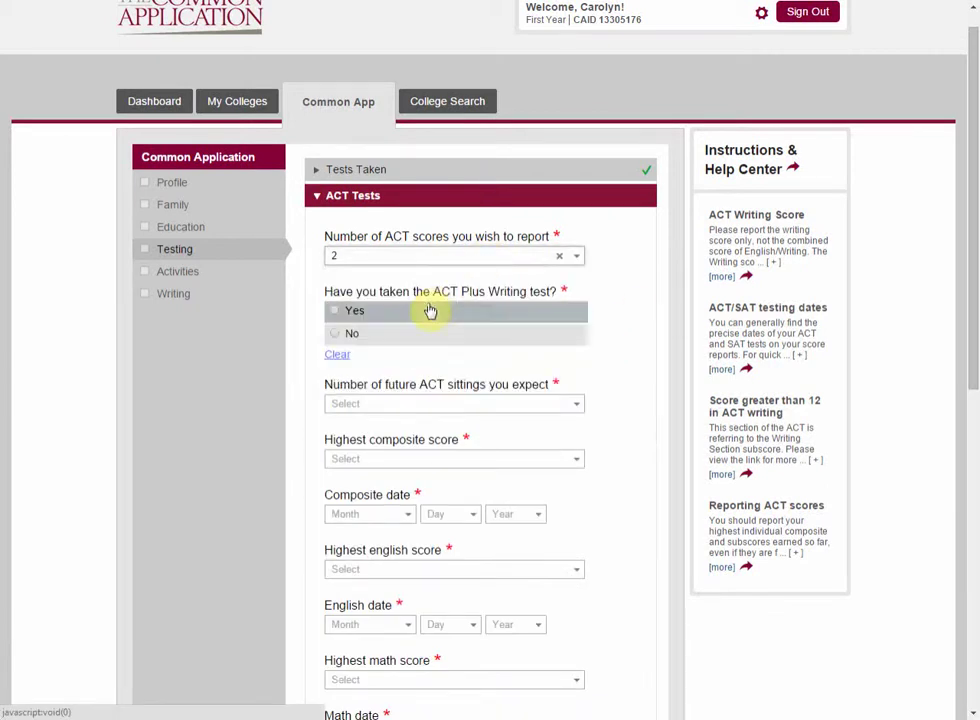
click(345, 320)
click(402, 405)
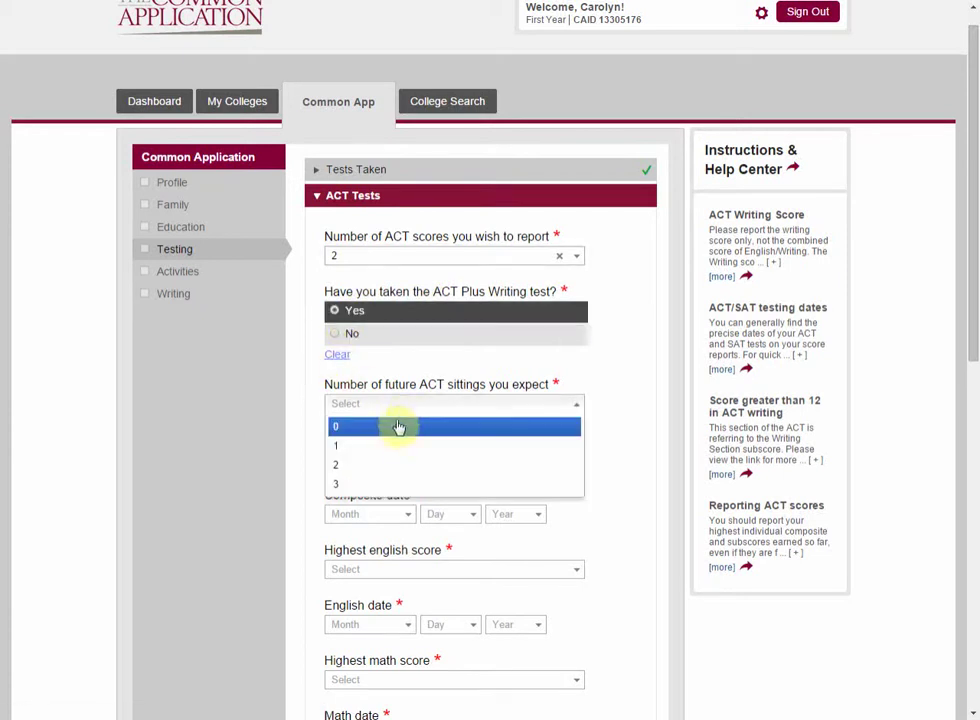
click(399, 427)
scroll(390, 404, down, 2)
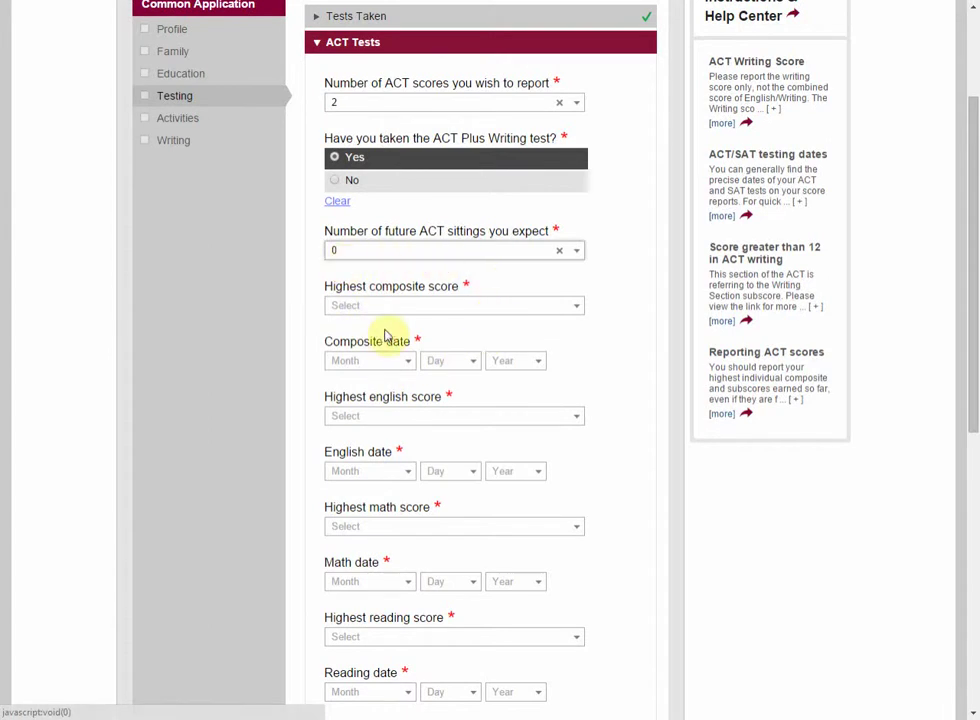
Step: Set the highest ACT composite score to 32, dated June 6, 2014
click(434, 310)
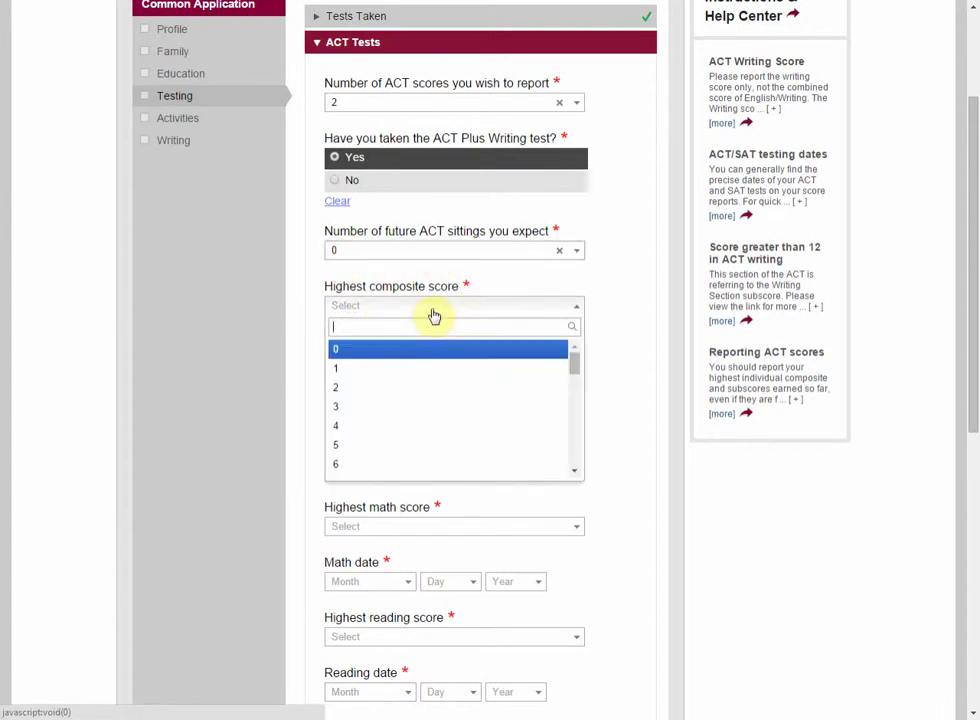
scroll(427, 367, down, 9)
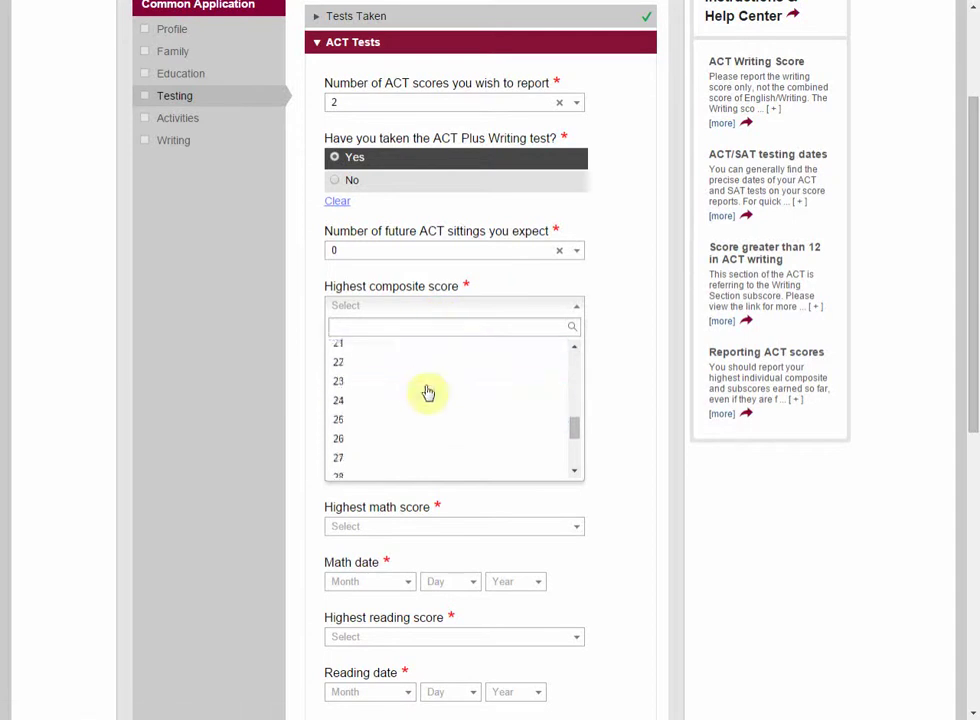
click(431, 452)
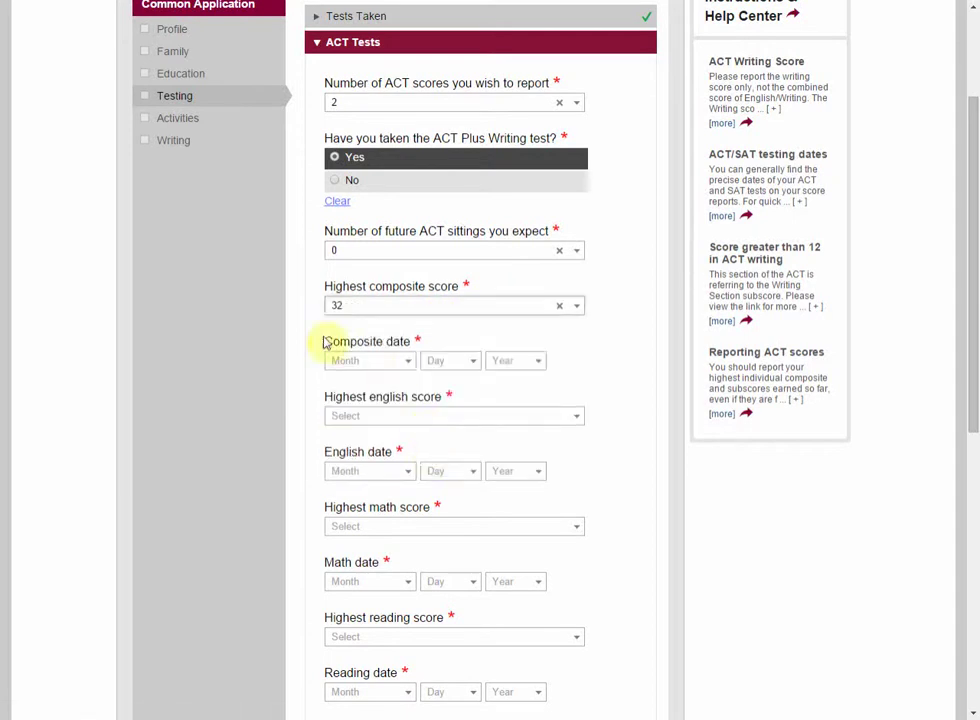
click(370, 361)
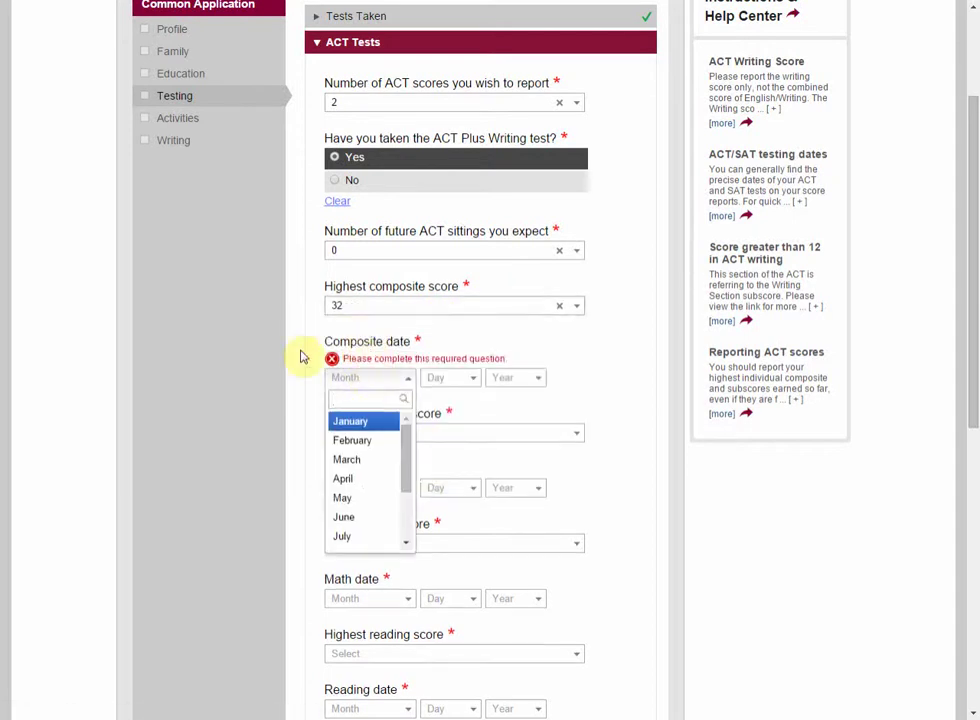
click(358, 517)
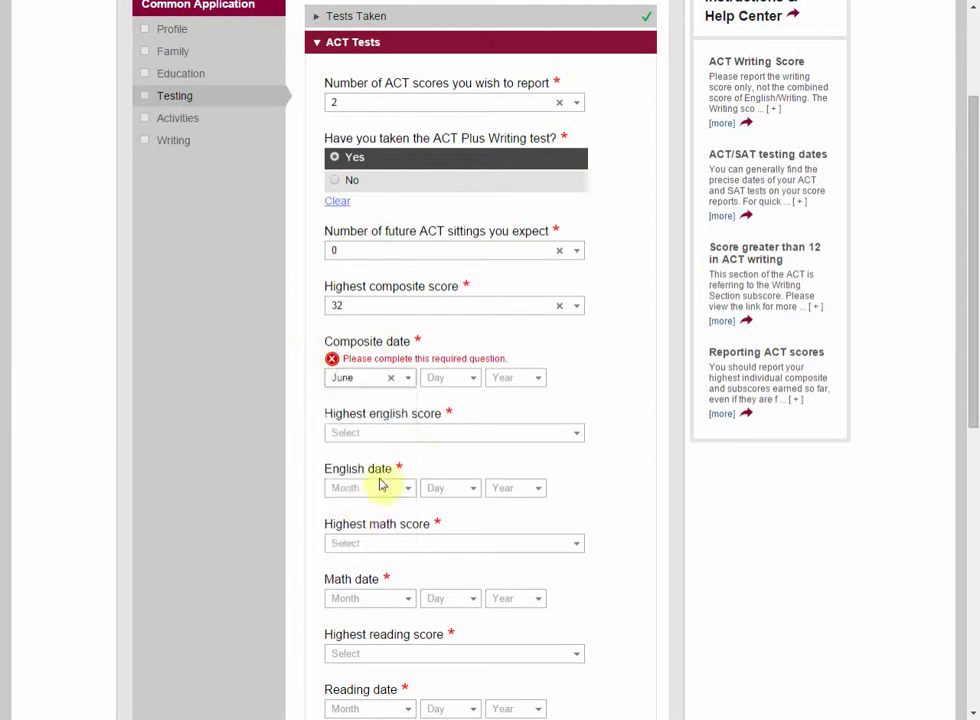
click(478, 386)
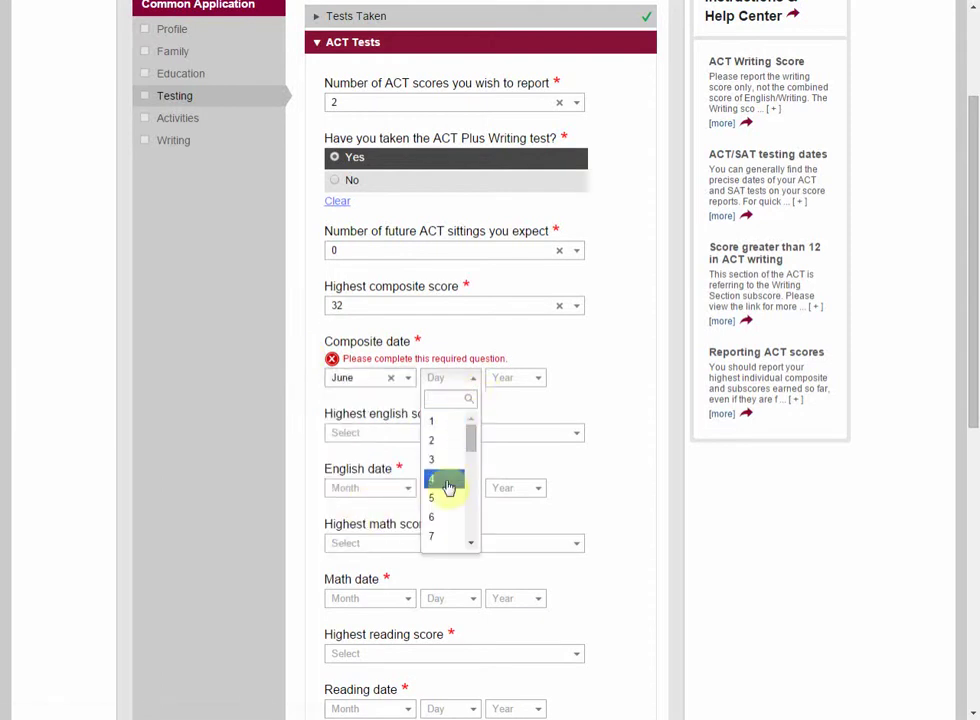
click(444, 516)
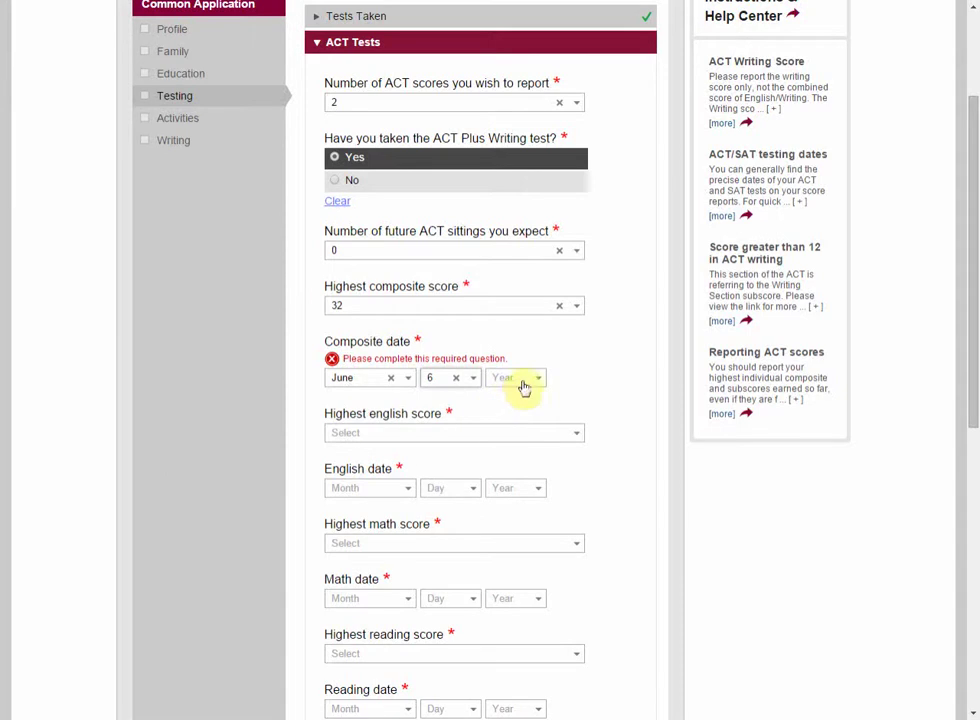
click(524, 382)
click(505, 442)
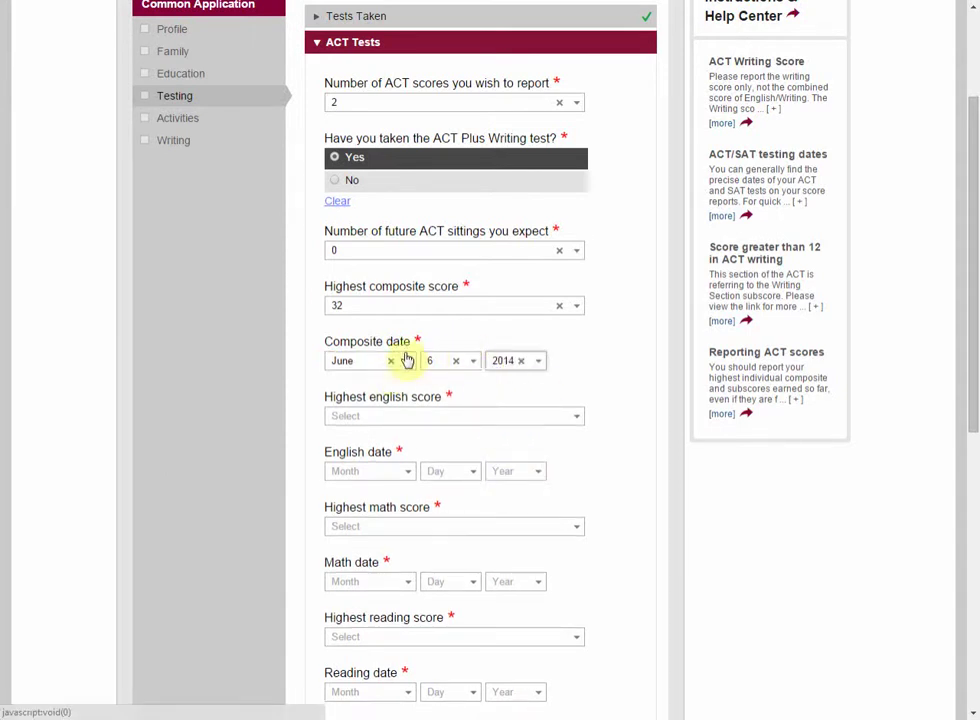
scroll(524, 372, down, 1)
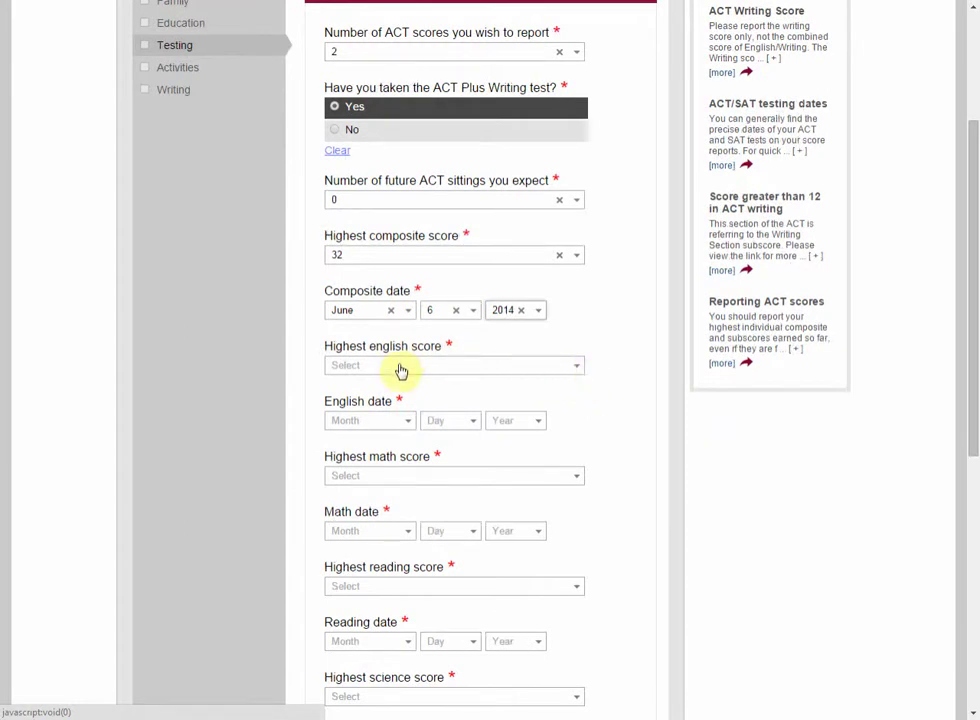
scroll(405, 372, down, 1)
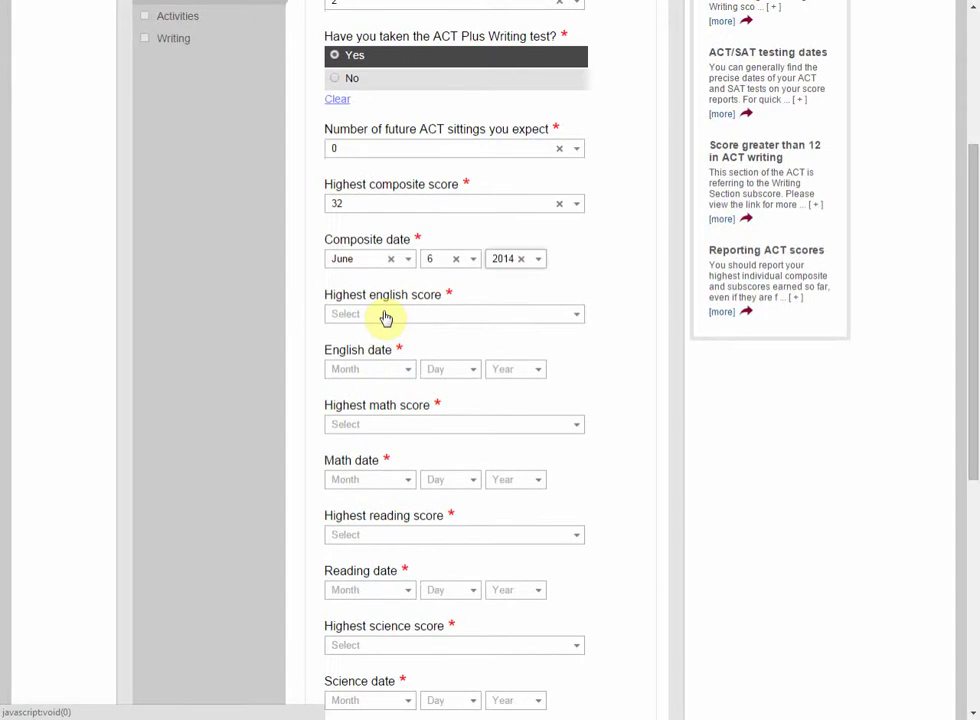
Step: Set the highest English score to 33, dated October 7, 2014, and save the ACT section
click(386, 317)
scroll(408, 427, down, 5)
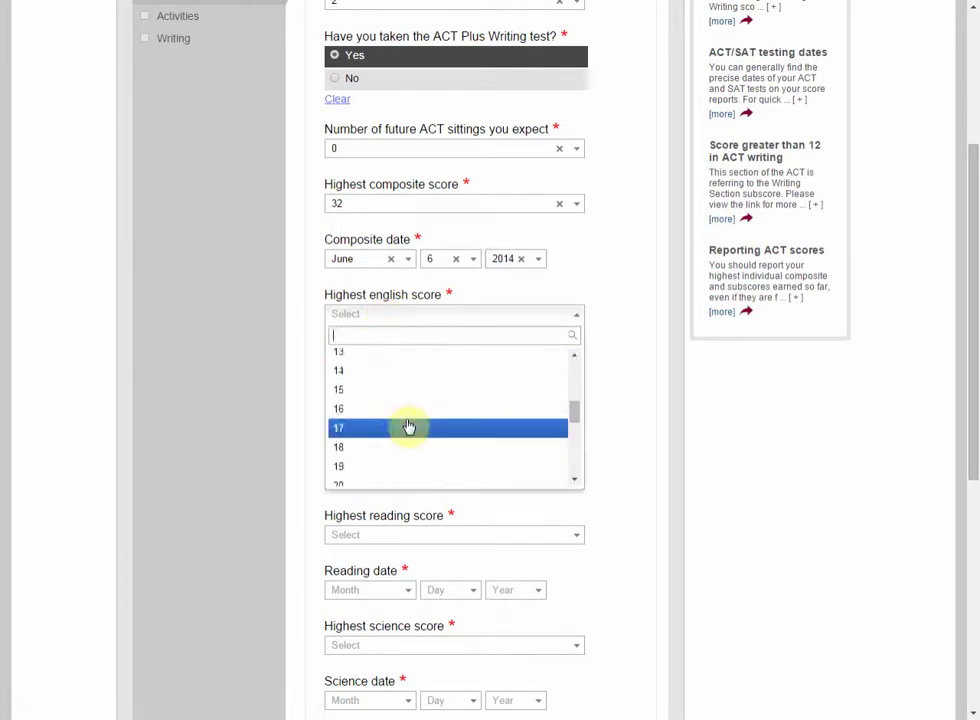
scroll(408, 427, down, 2)
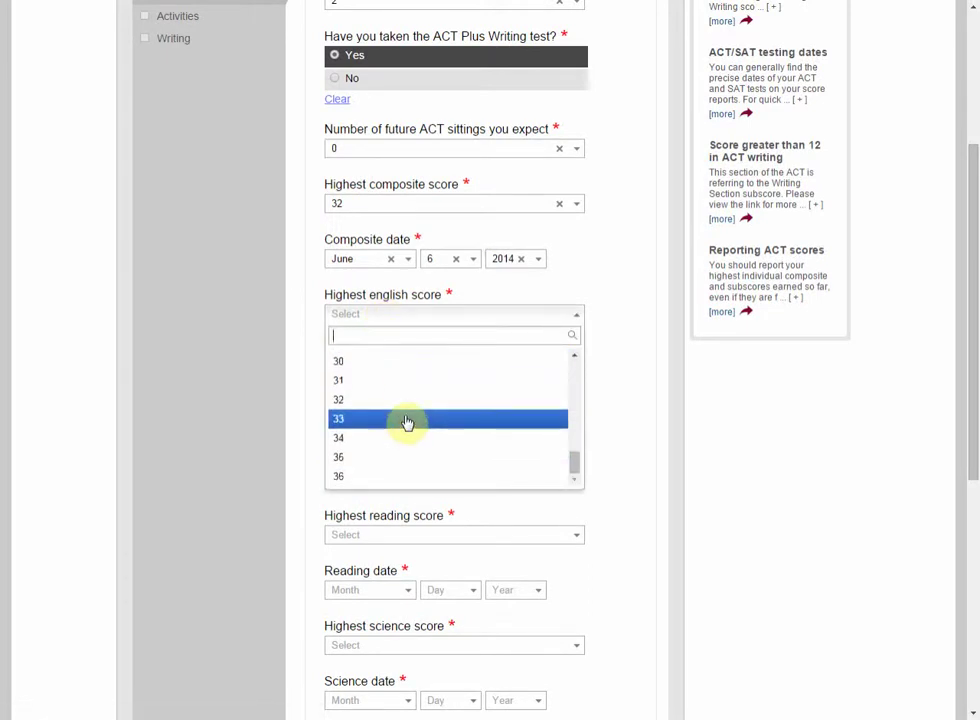
click(408, 420)
click(372, 370)
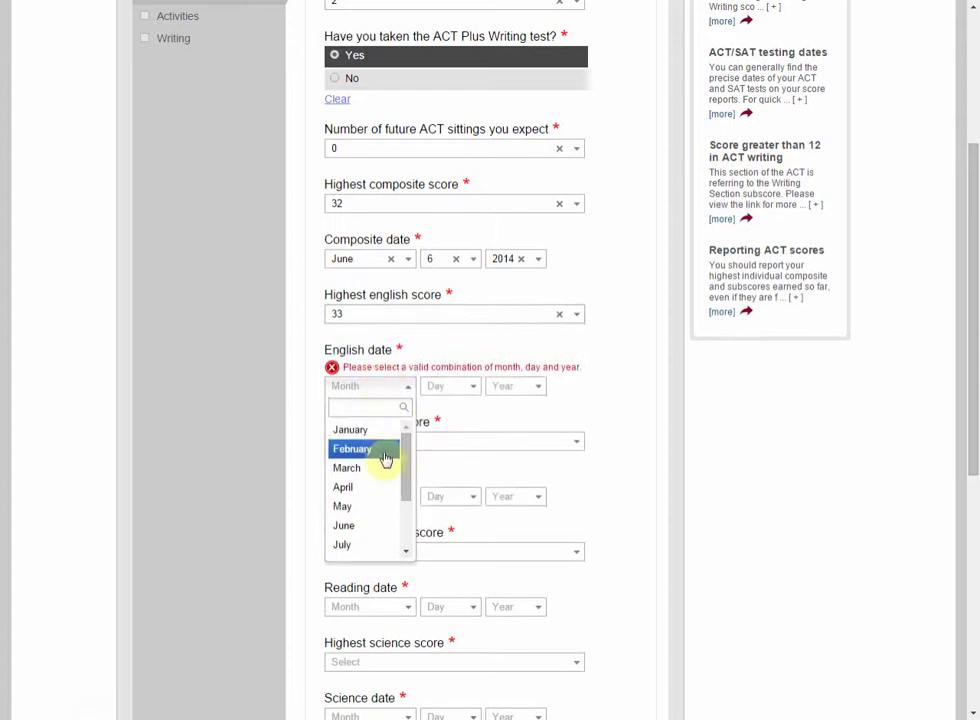
scroll(378, 451, down, 1)
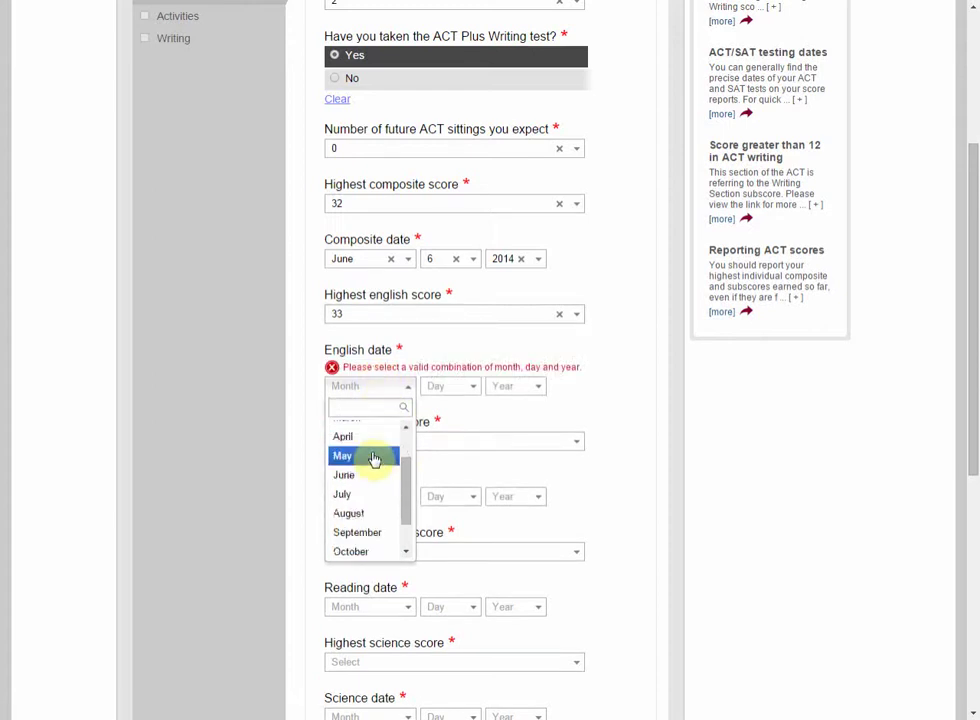
click(365, 551)
click(446, 386)
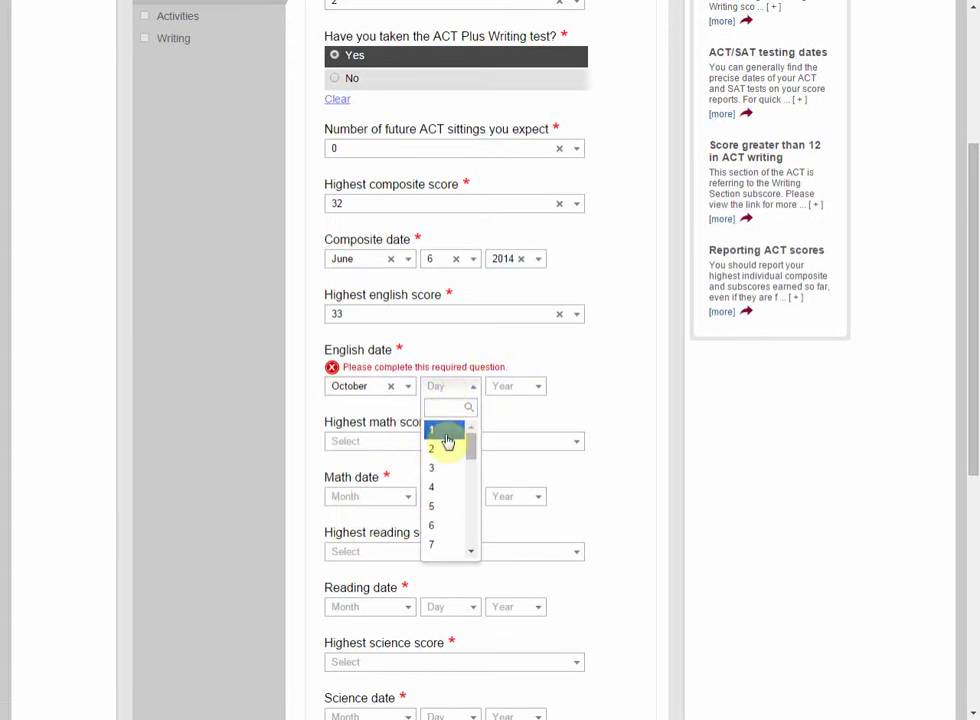
scroll(447, 470, down, 4)
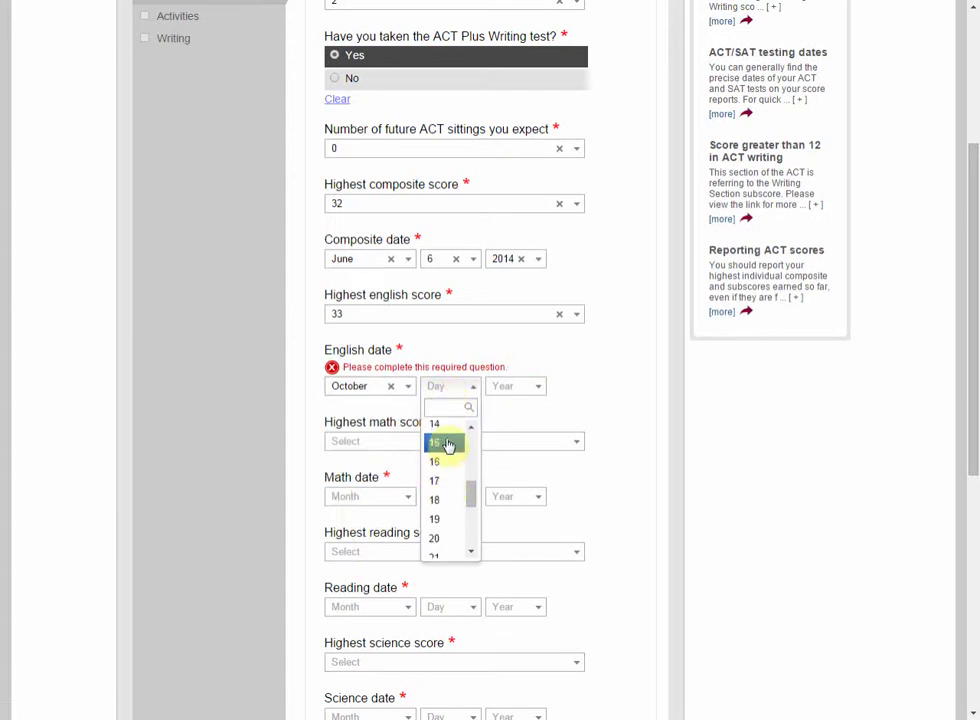
scroll(448, 460, up, 2)
scroll(448, 459, up, 1)
click(448, 450)
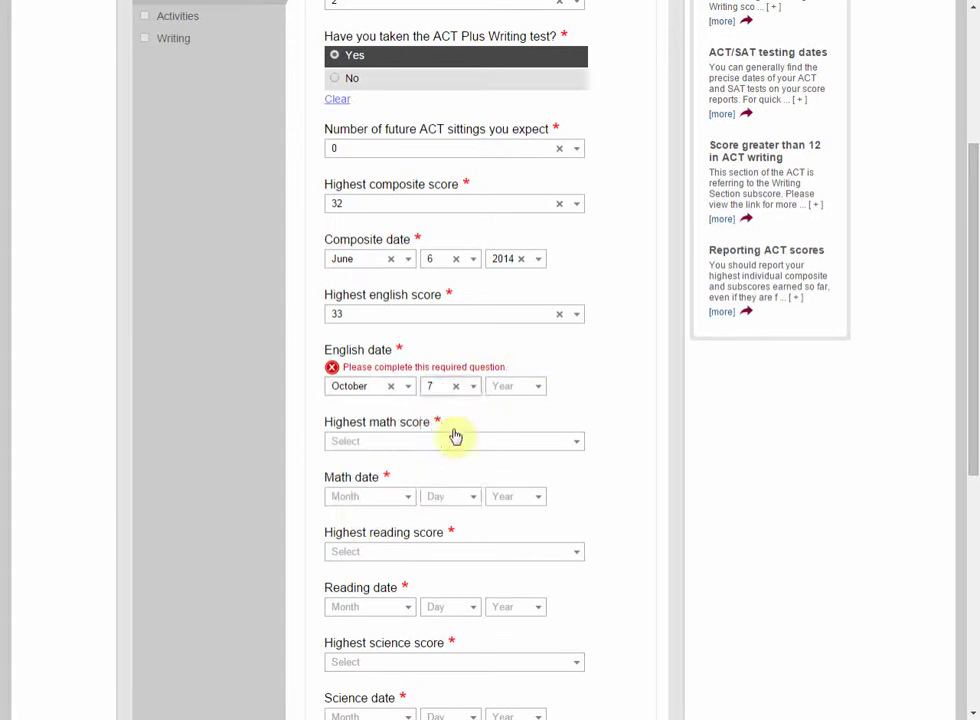
click(510, 388)
click(505, 448)
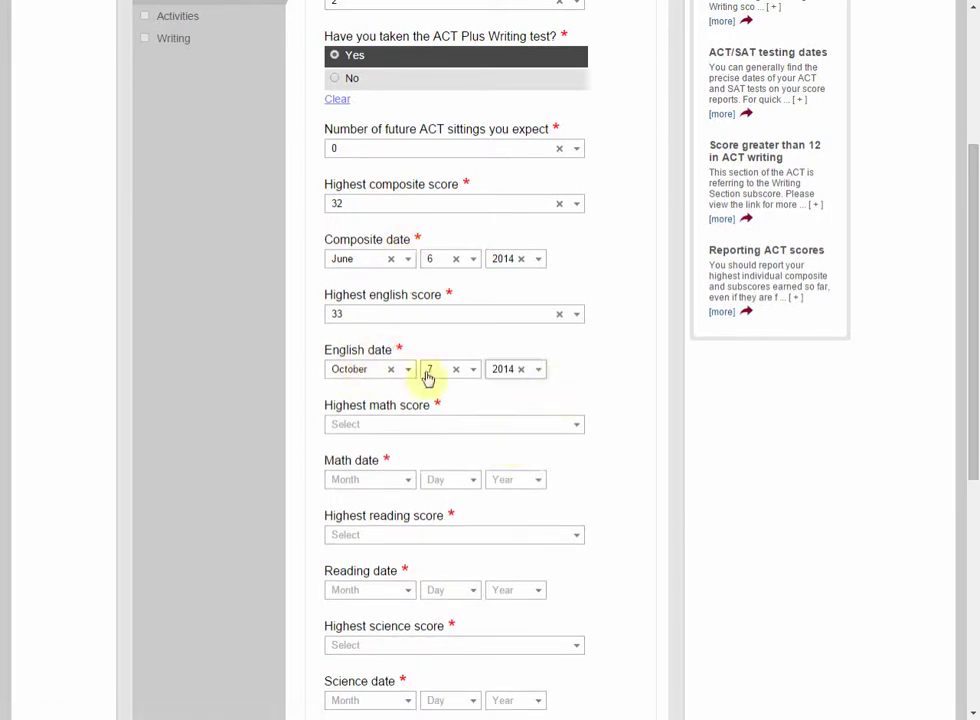
scroll(418, 440, down, 3)
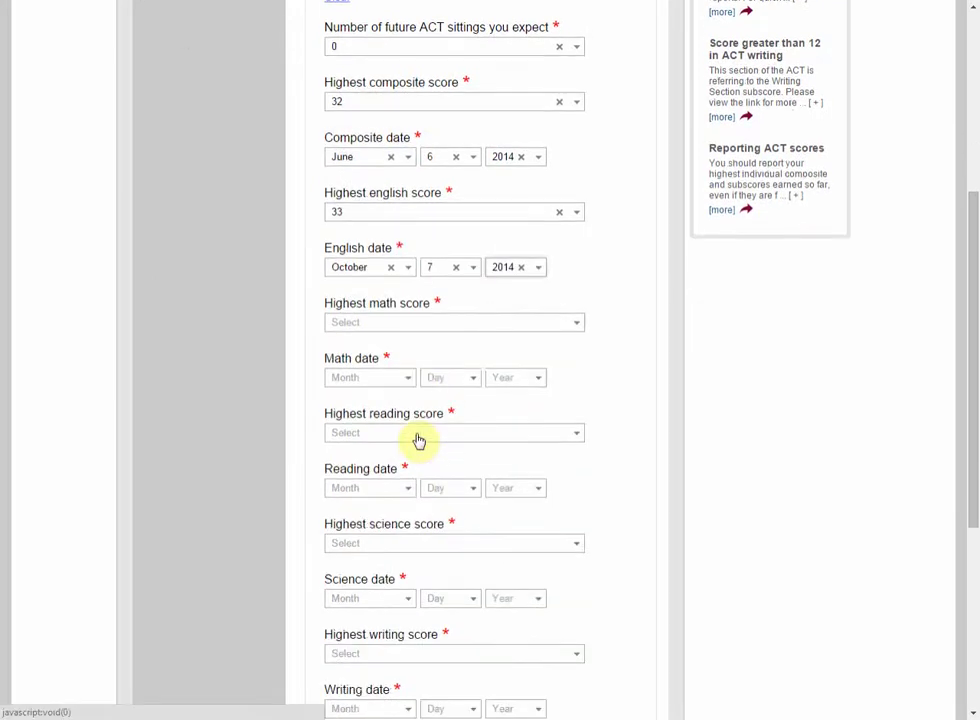
click(598, 549)
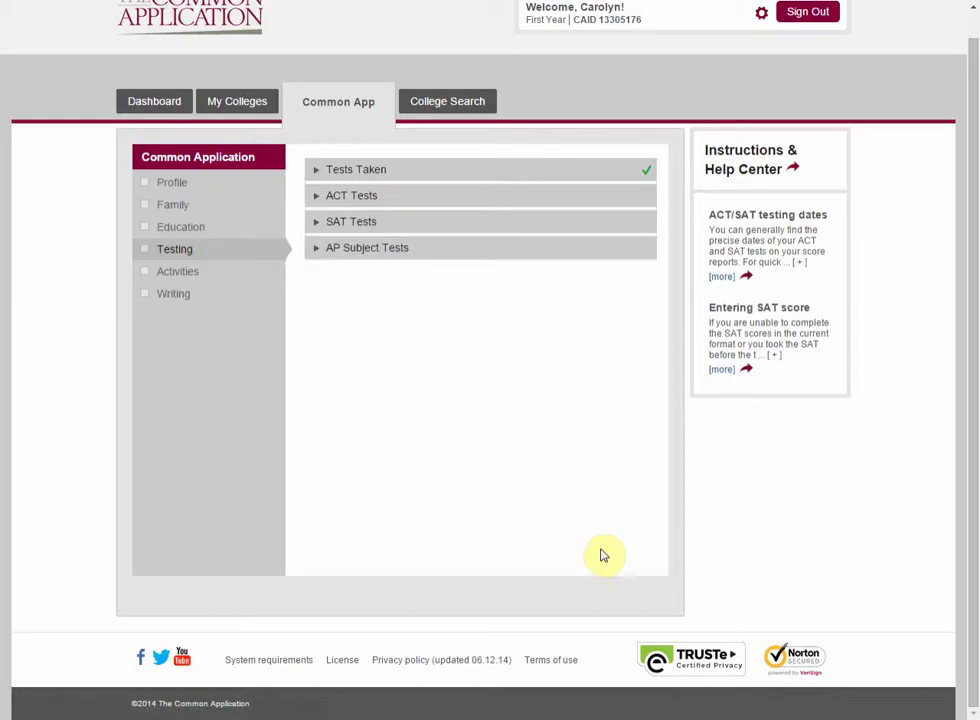
Step: Report 1 SAT score and 1 future SAT sitting planned for November 2014
click(384, 282)
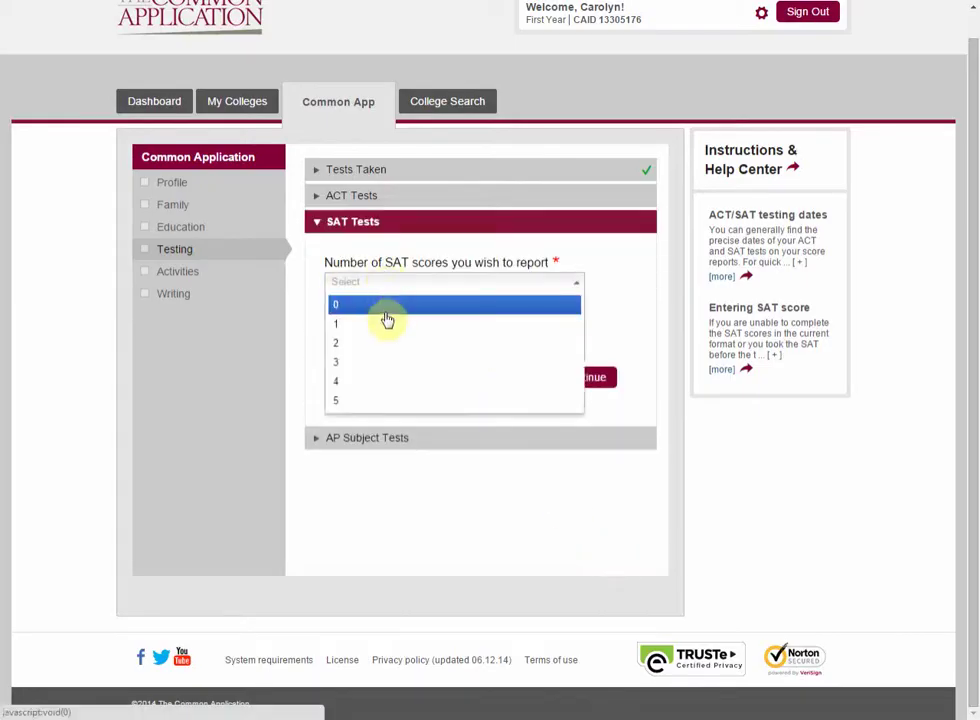
click(387, 344)
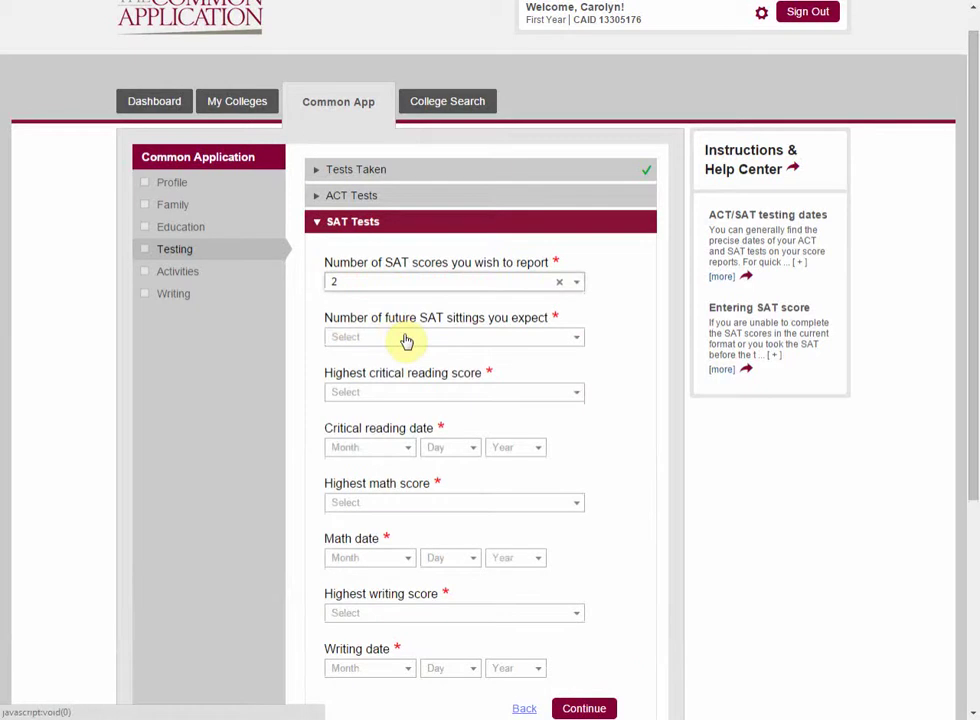
click(406, 344)
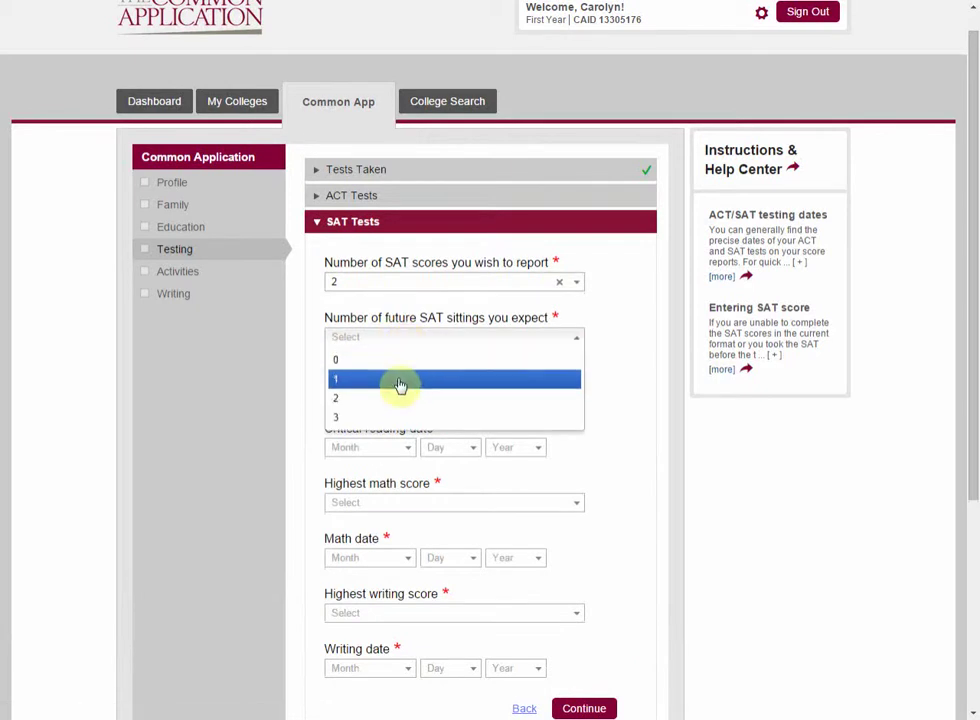
click(400, 383)
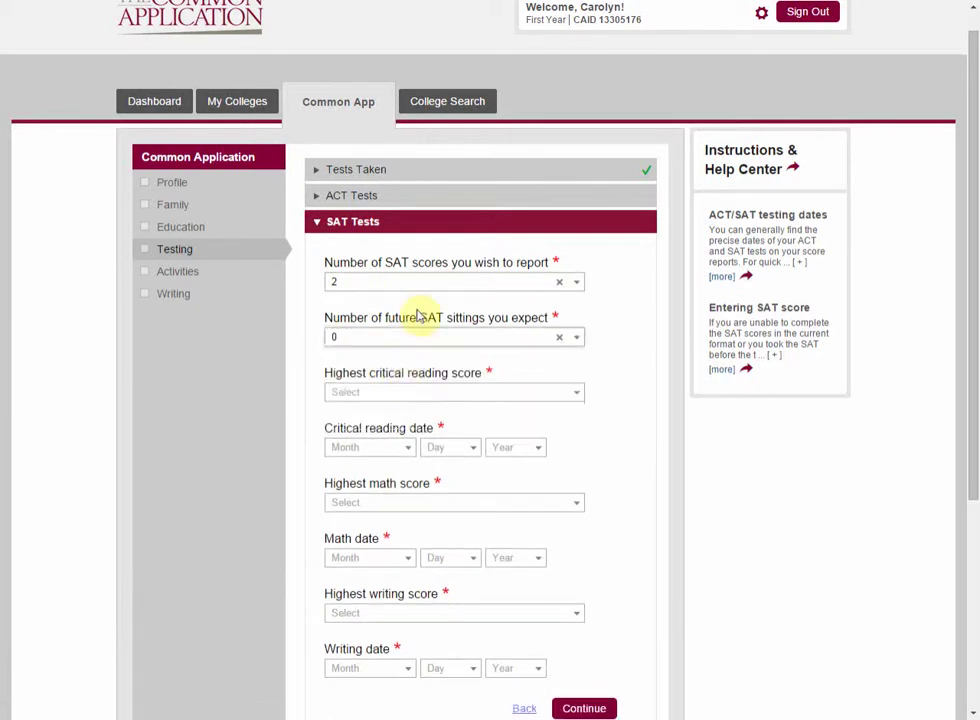
click(466, 283)
click(462, 324)
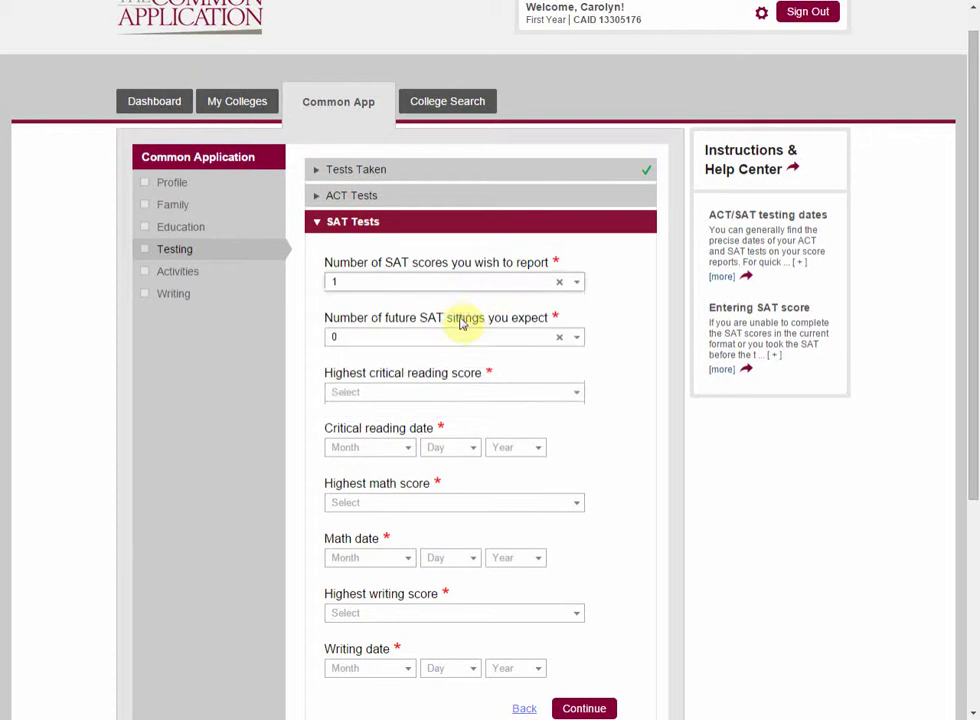
click(459, 334)
click(455, 381)
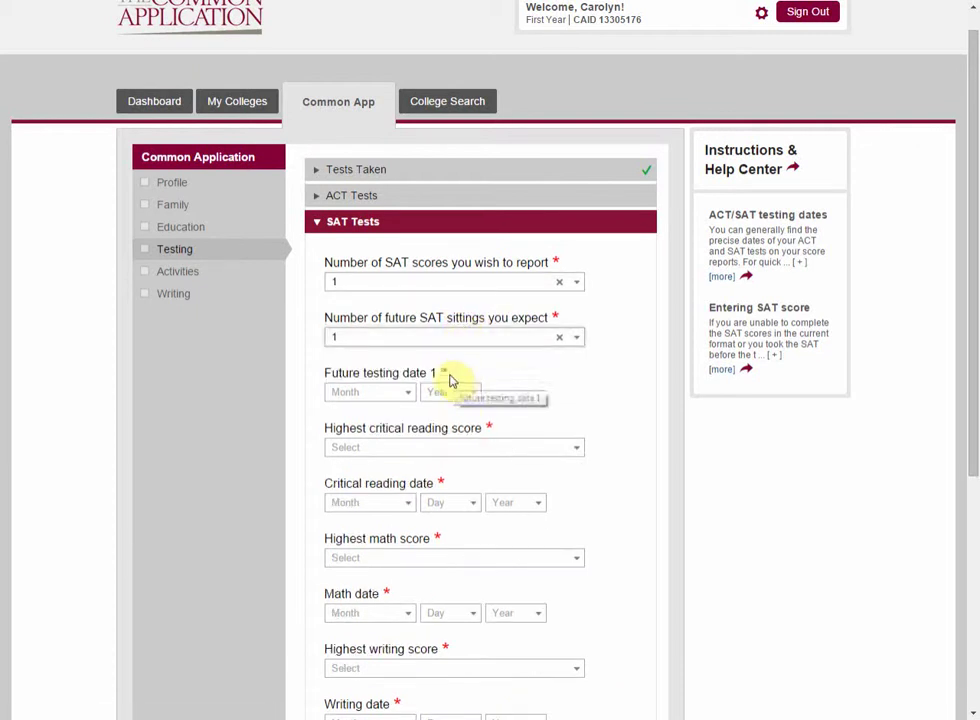
click(401, 402)
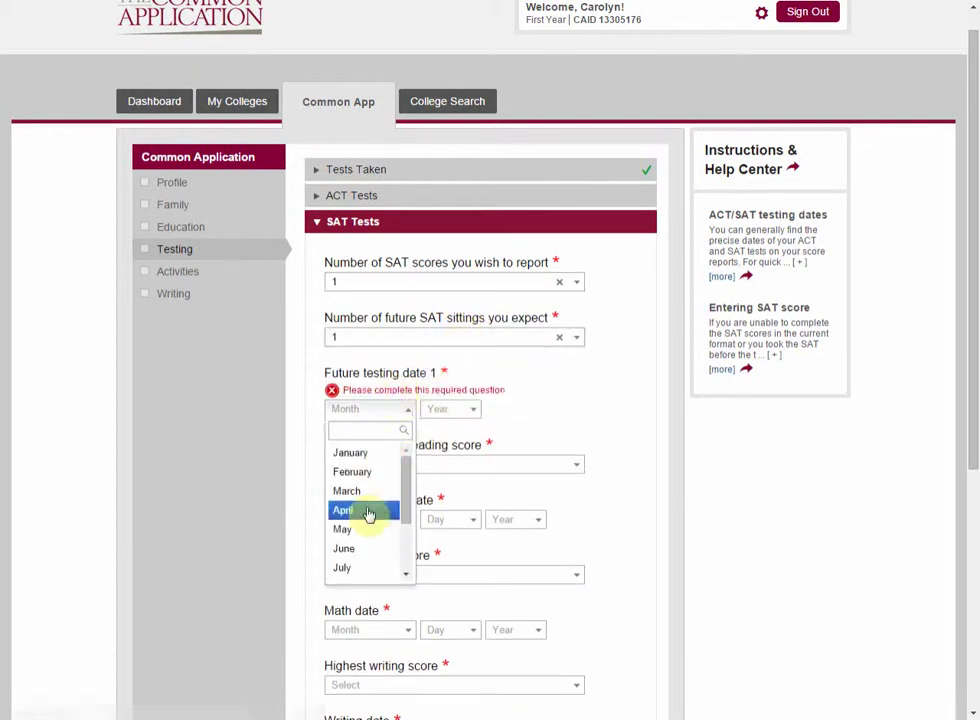
scroll(367, 535, down, 5)
click(350, 399)
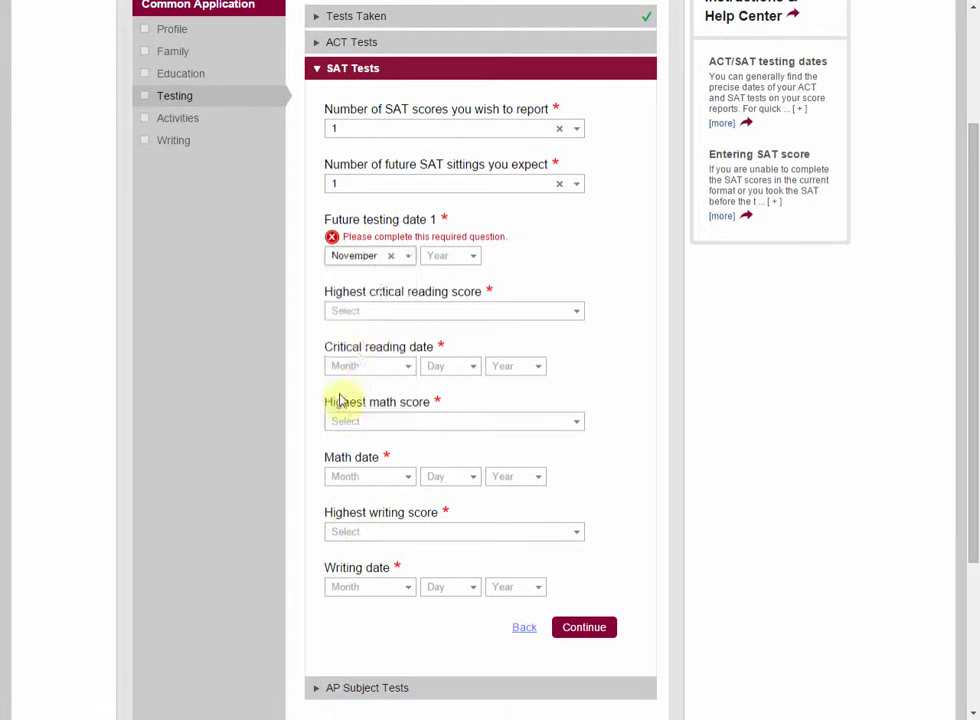
click(452, 257)
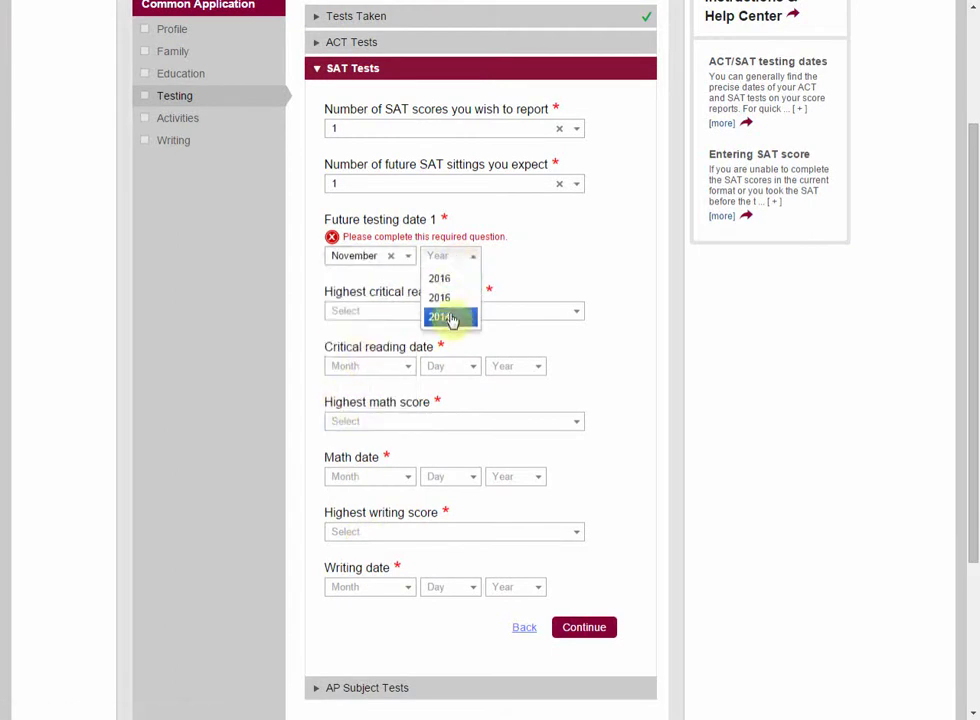
click(450, 316)
Step: Record a critical reading score of 710 dated June 13, 2014, and save the SAT section
click(364, 299)
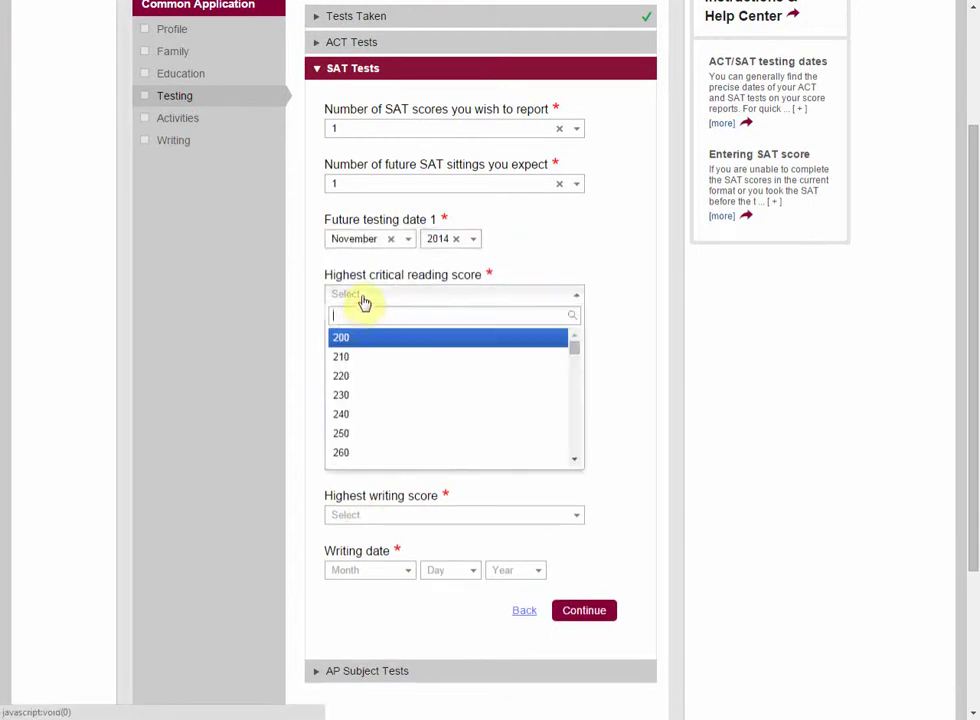
scroll(362, 401, down, 7)
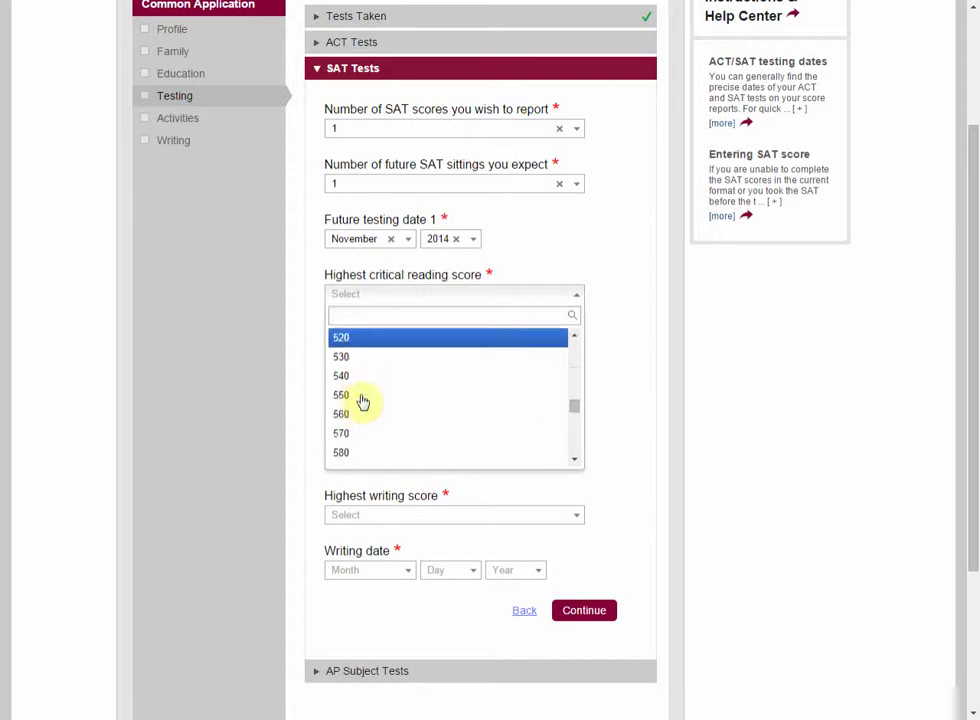
scroll(362, 401, down, 4)
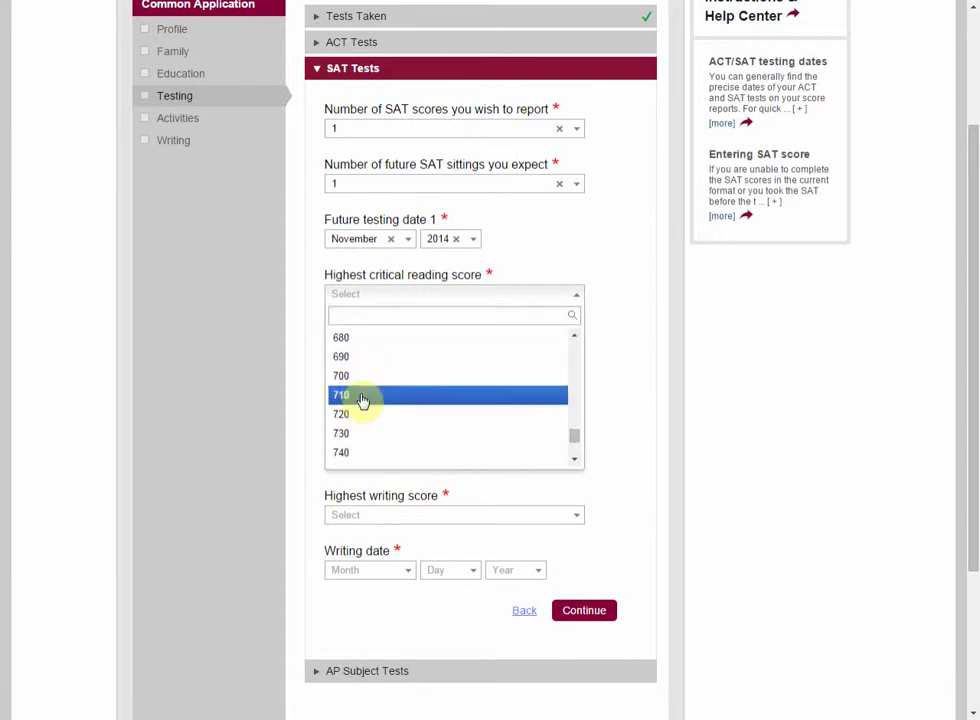
click(362, 400)
click(372, 350)
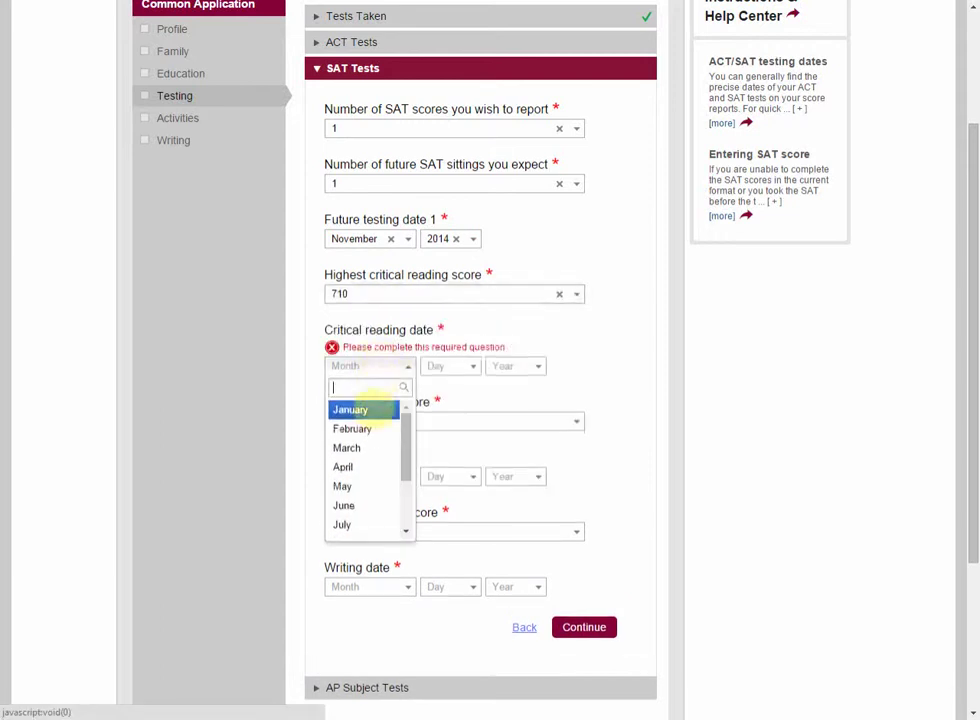
click(372, 508)
click(450, 366)
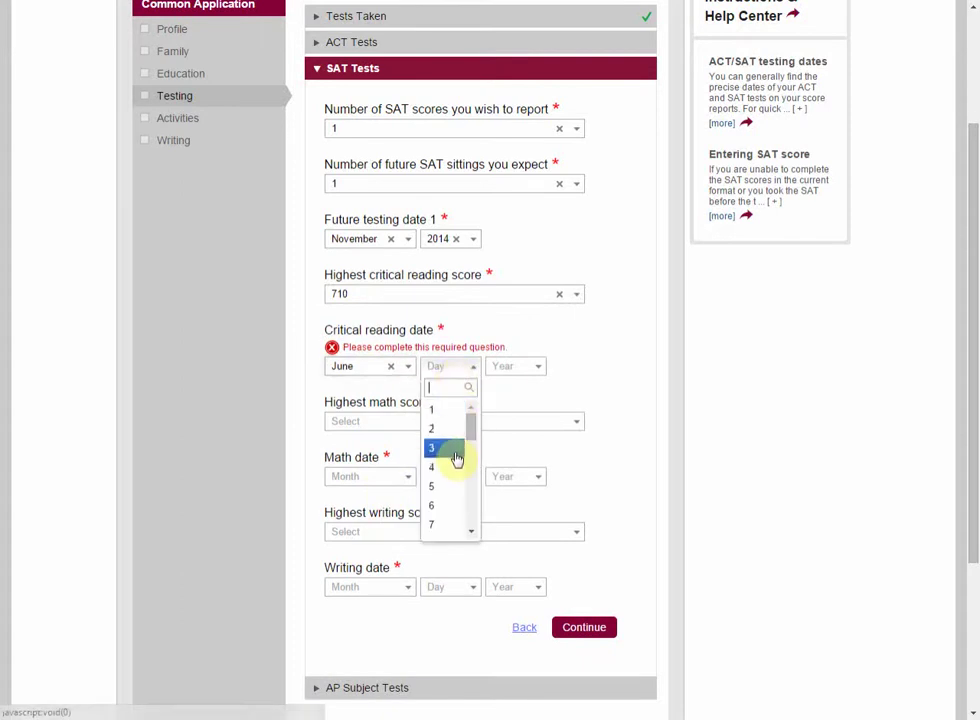
scroll(457, 480, down, 4)
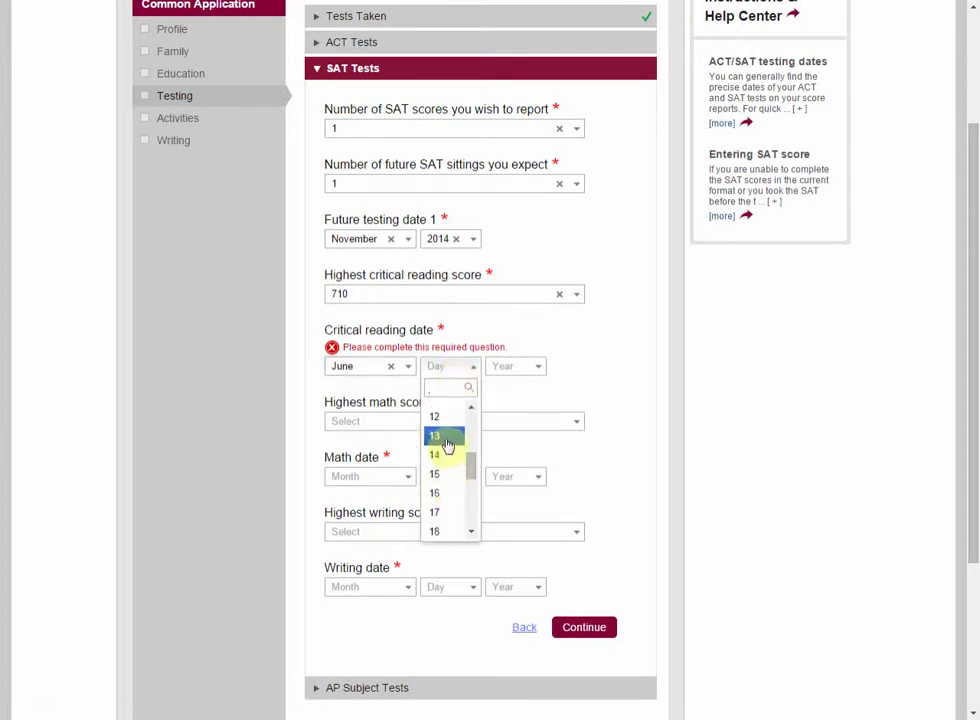
click(446, 437)
click(507, 371)
click(503, 430)
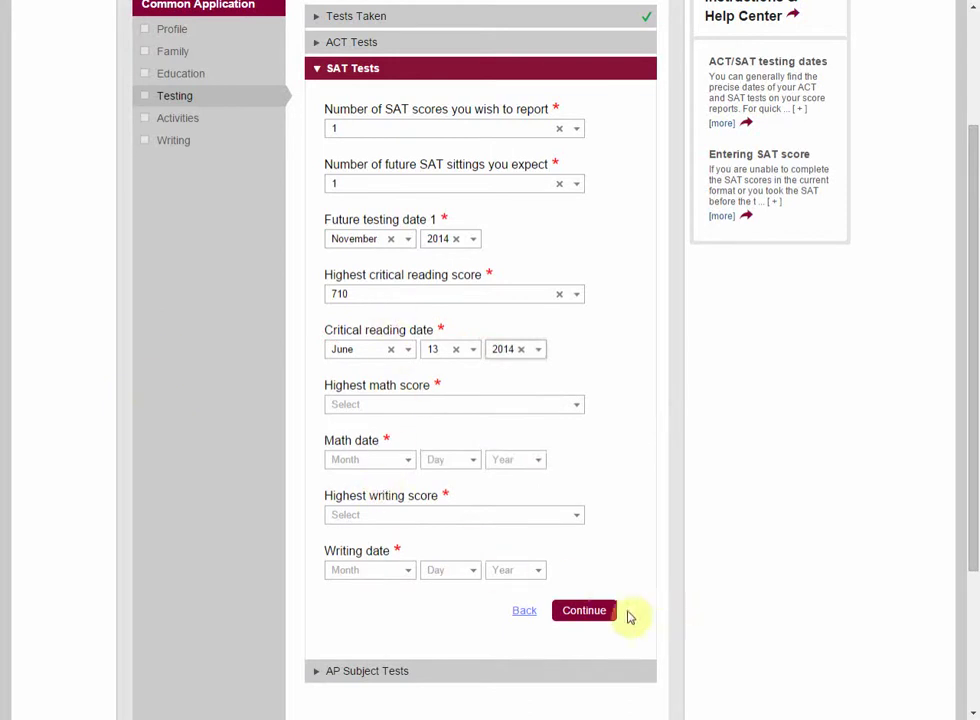
click(607, 612)
scroll(520, 620, down, 3)
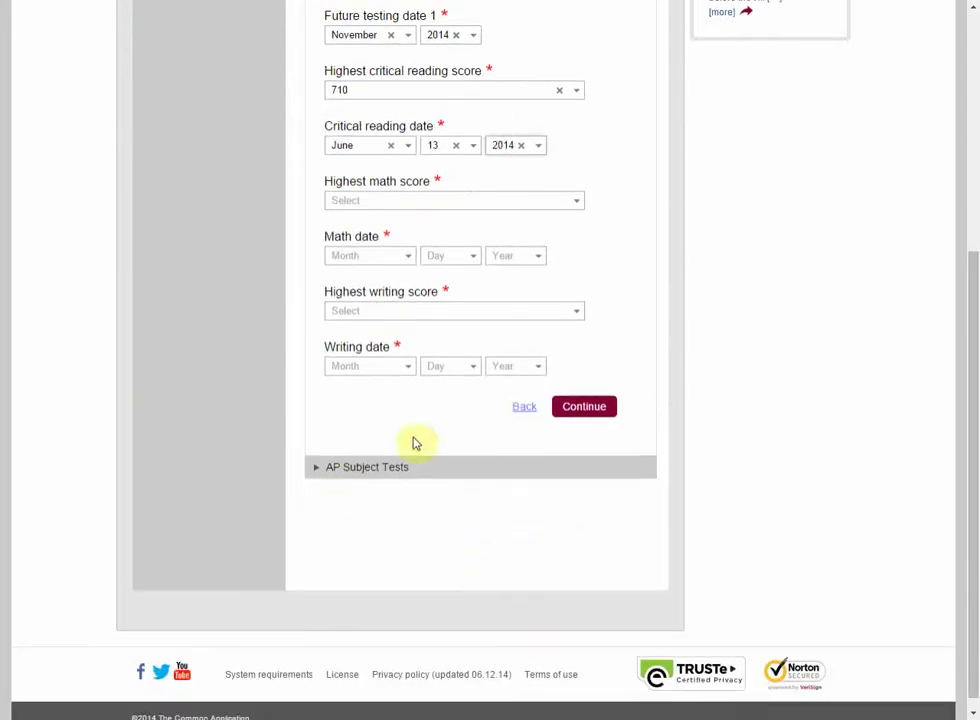
Step: Expand AP Subject Tests and continue past it to the Activities section
click(361, 467)
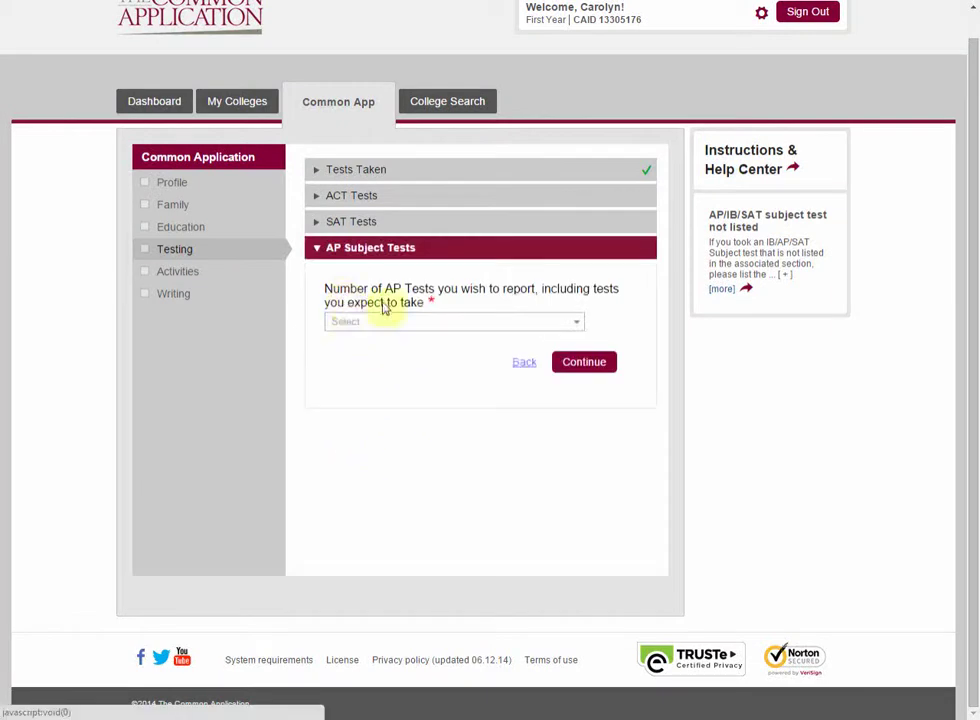
click(595, 366)
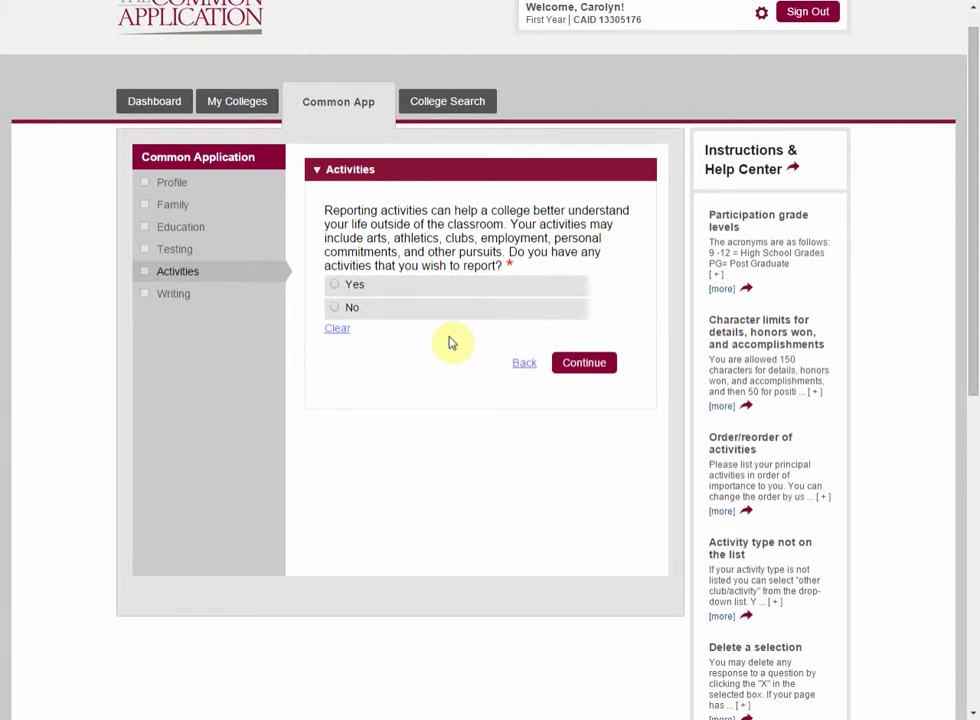
Step: Answer Yes to having activities and open the 'Order/reorder of activities' help article
click(330, 287)
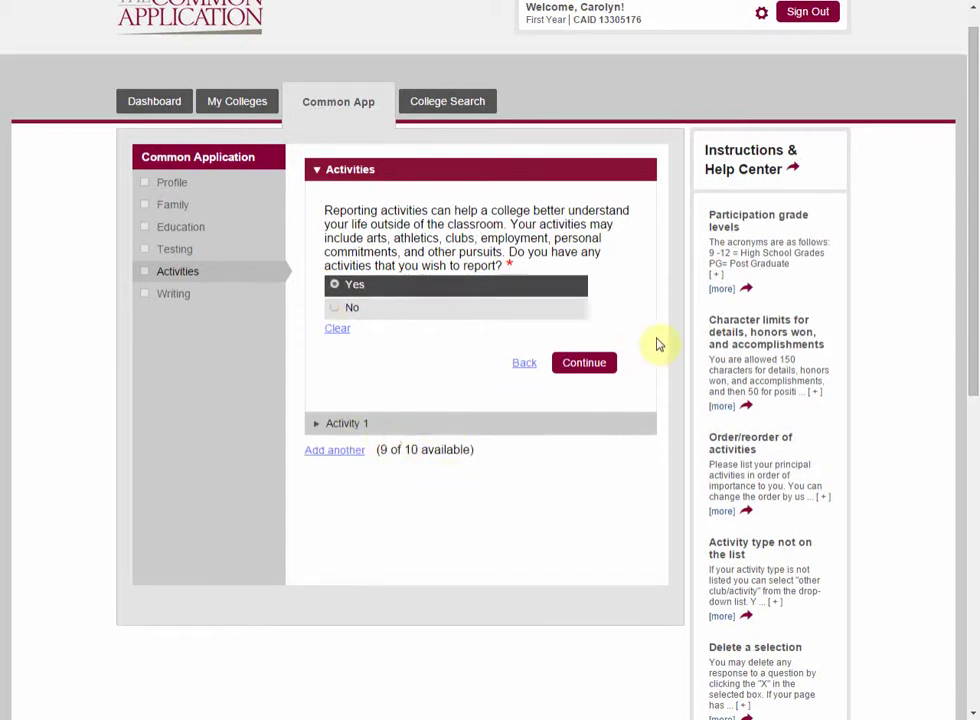
scroll(760, 265, down, 1)
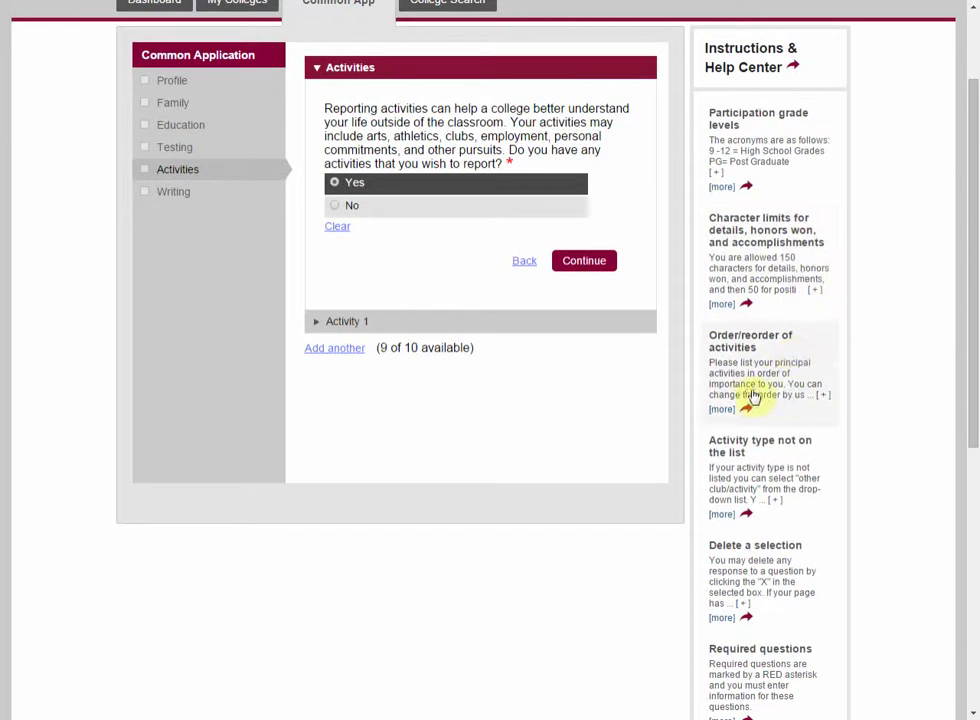
click(724, 409)
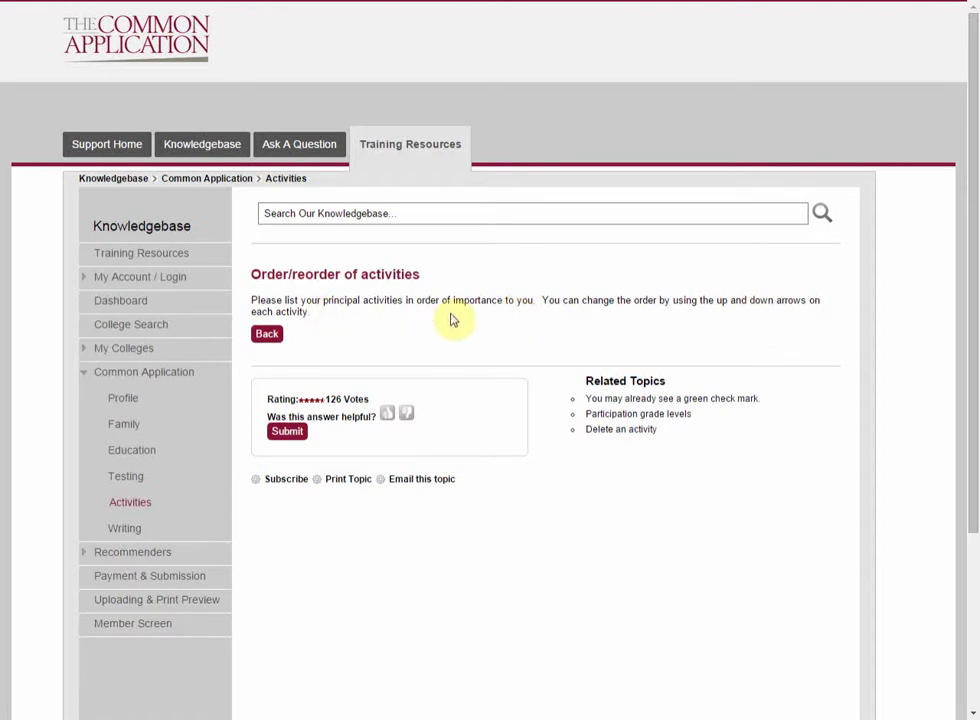
Step: Return to the Common App tab and look over the Activities page, answered Yes
click(68, 2)
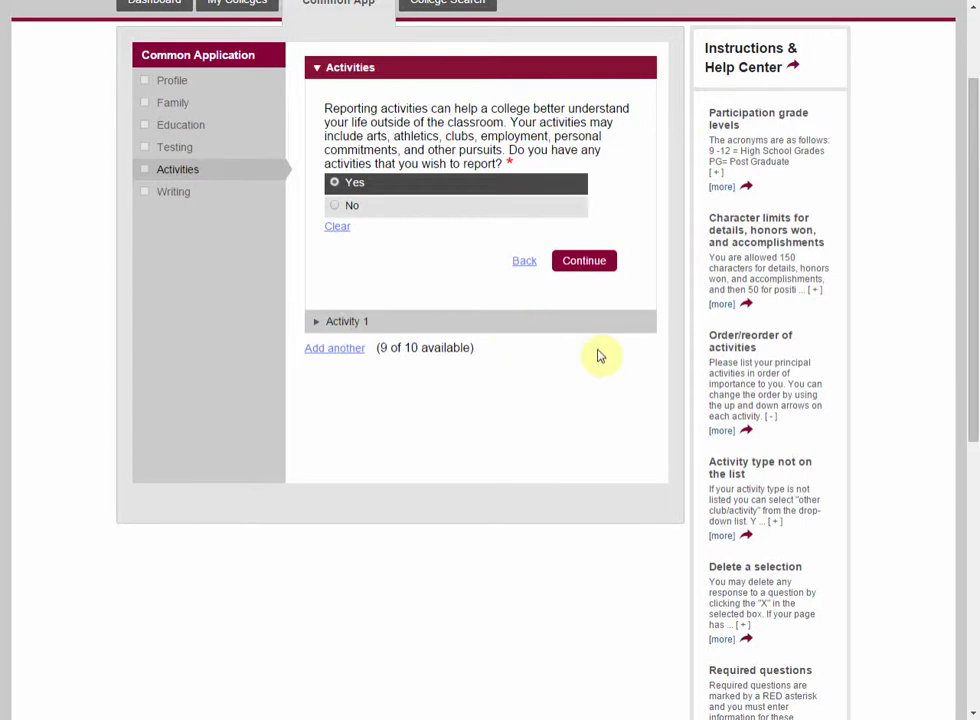
scroll(598, 354, down, 1)
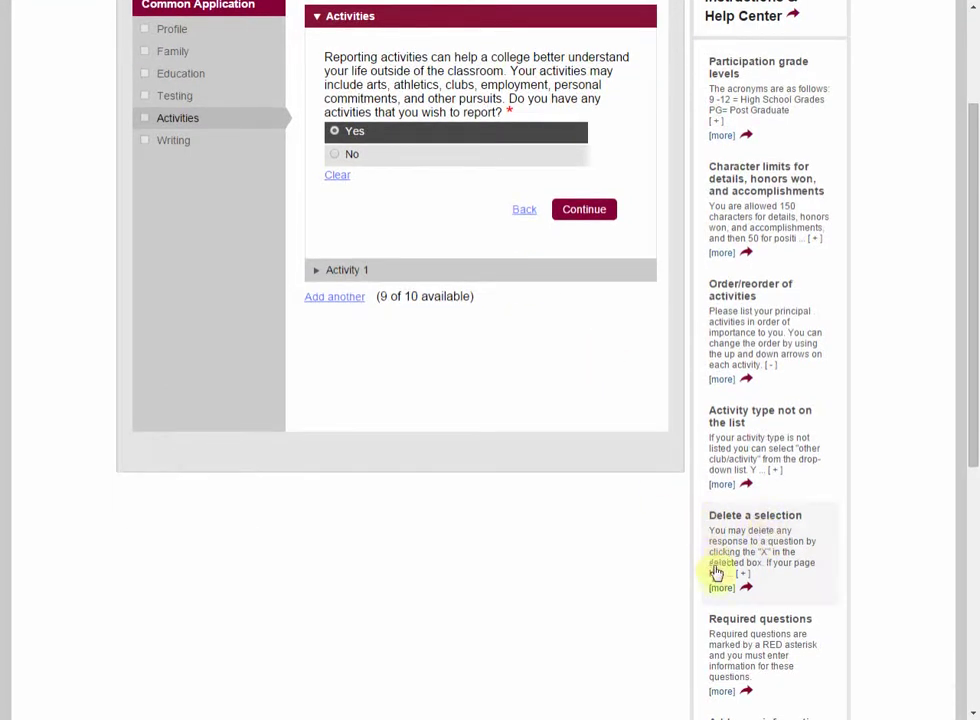
scroll(715, 565, down, 2)
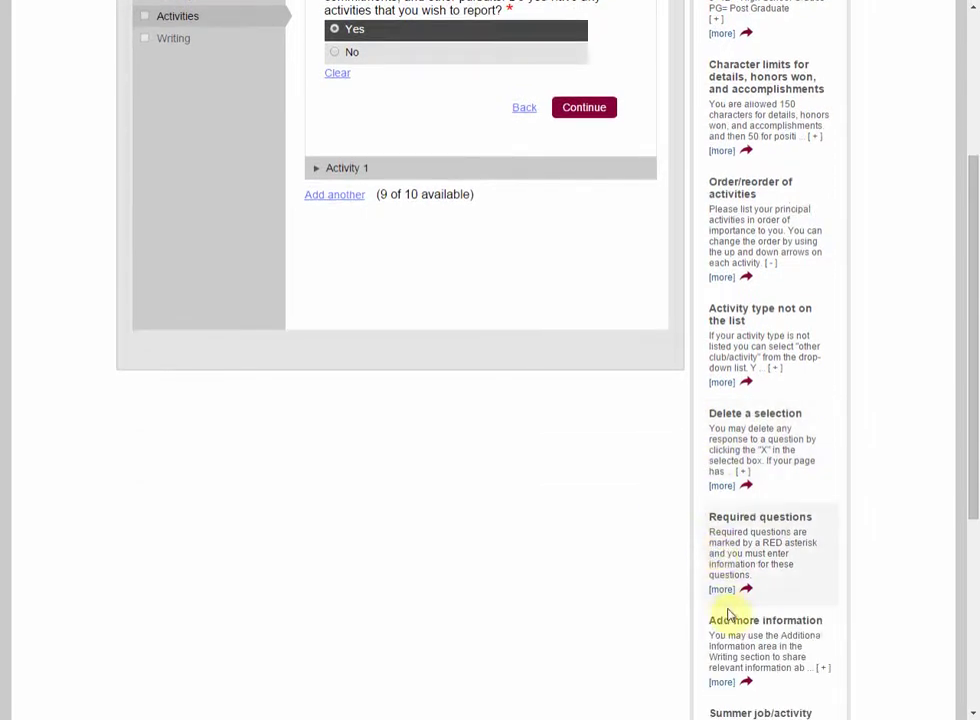
scroll(713, 619, up, 3)
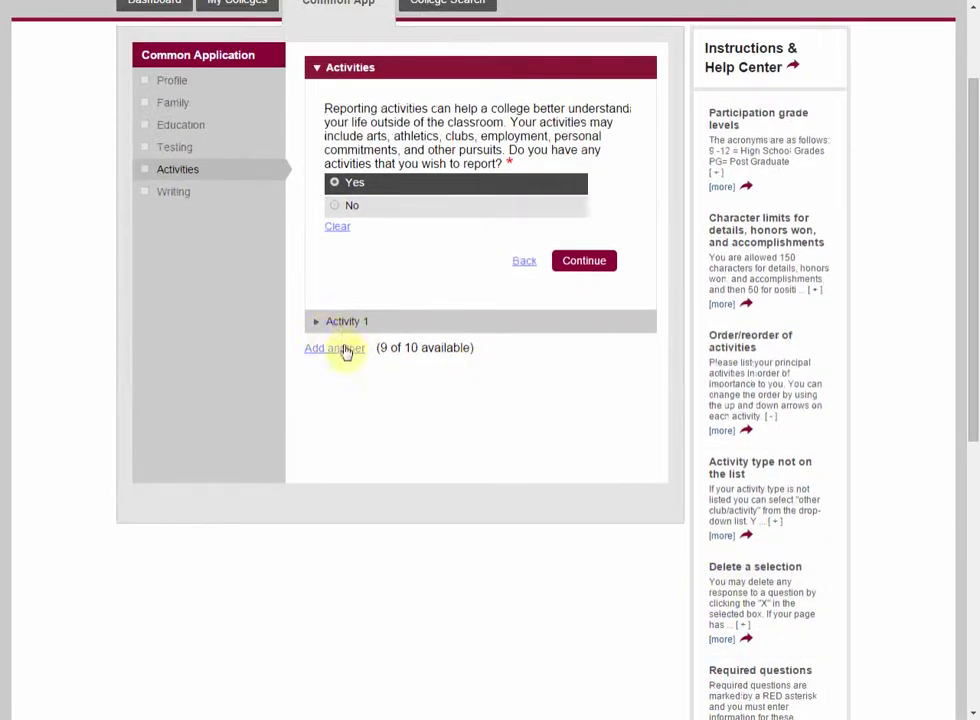
Step: Make Activity 1 an Athletics: JV/Varsity activity named Field Hockey
click(345, 326)
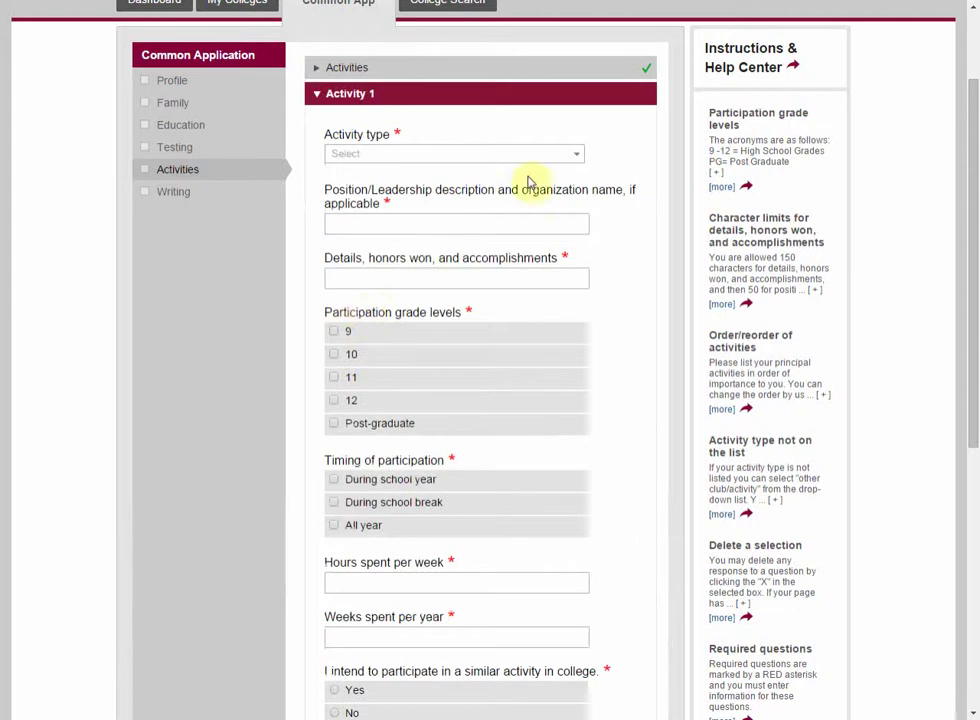
click(494, 154)
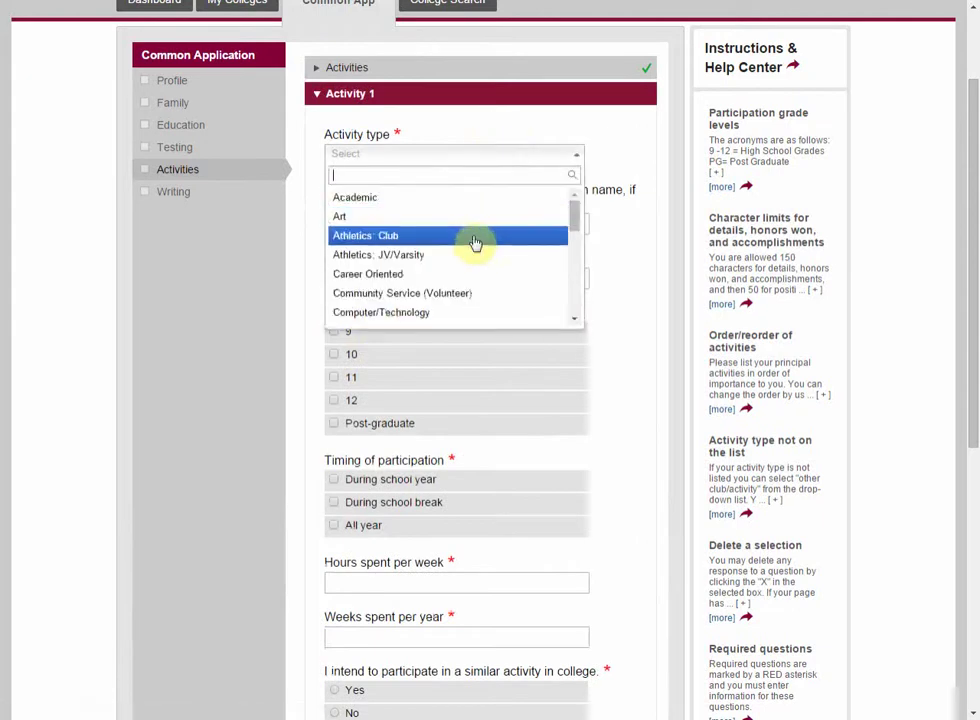
click(477, 235)
click(490, 157)
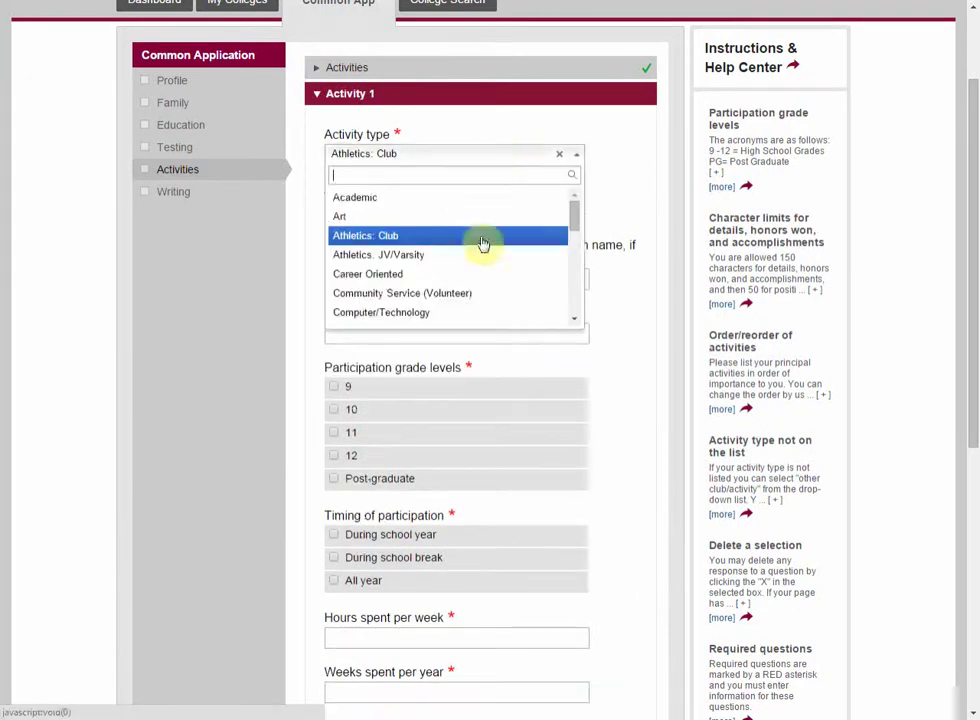
click(477, 255)
click(416, 210)
scroll(422, 322, down, 3)
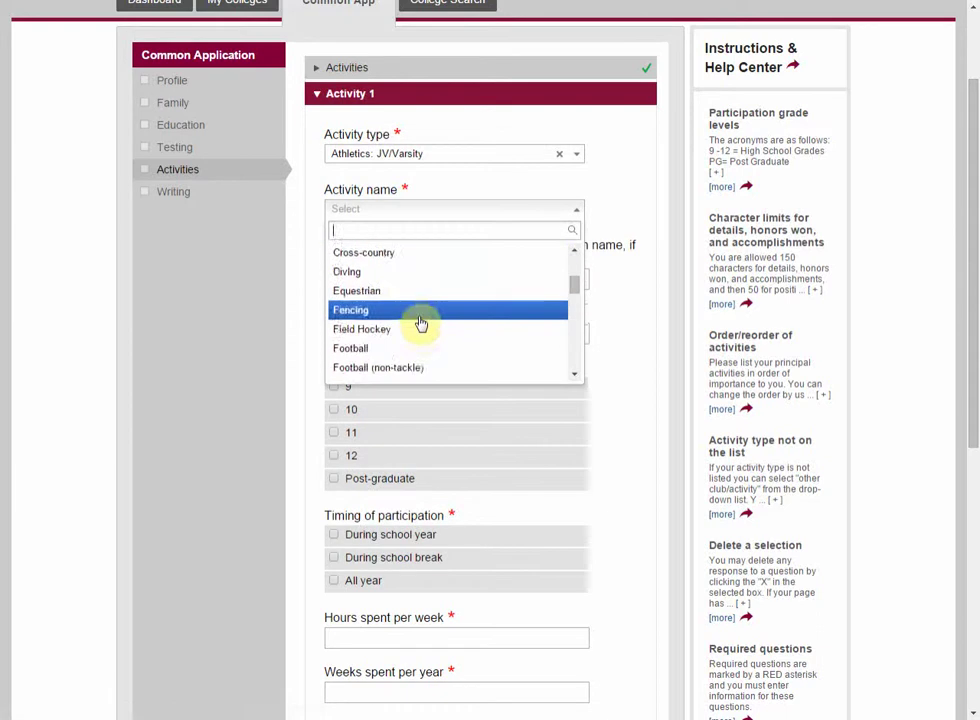
click(422, 330)
Step: Enter team captain as the position and 'Eastern League MVP, Union Tribune All-Academic' as honors
click(419, 275)
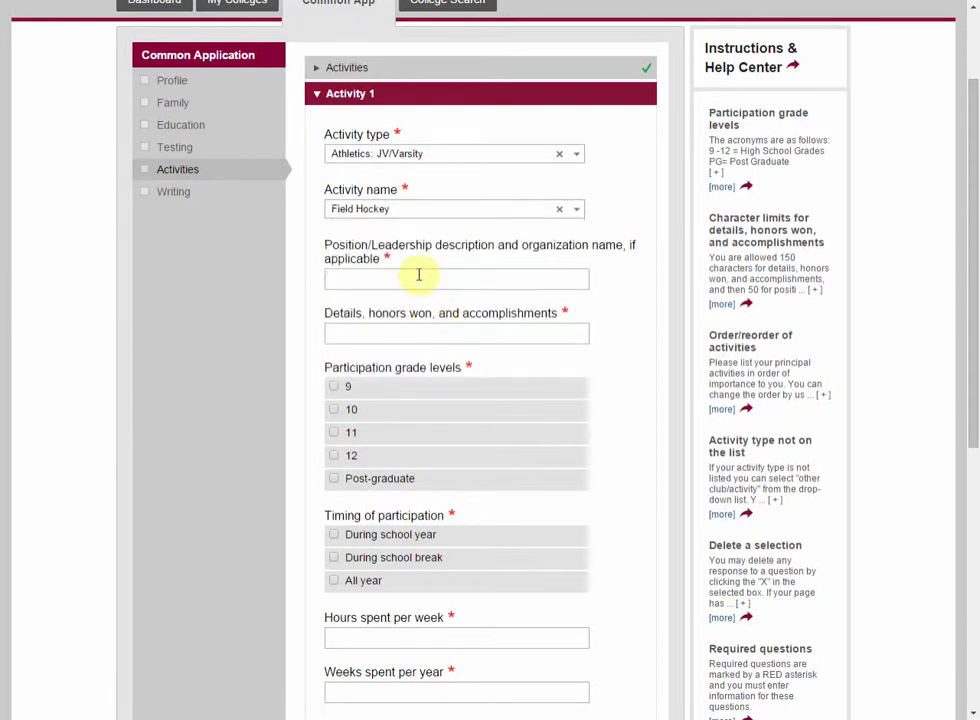
text(captain)
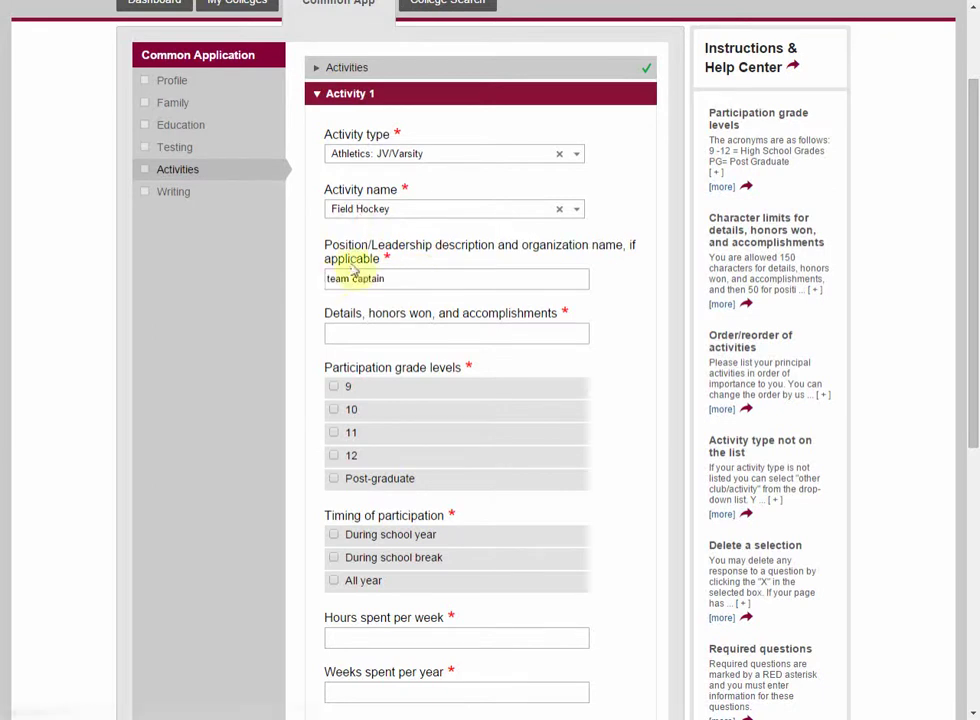
click(342, 337)
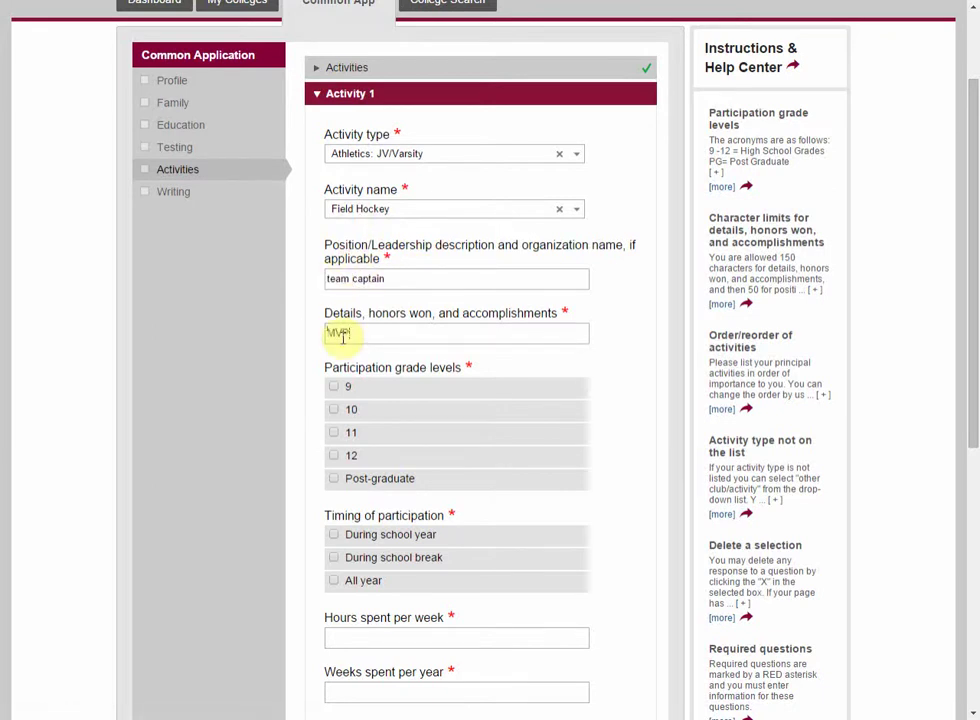
key(BackSpace)
key(BackSpace)
text(Eastern League MVP, Union Tribuen)
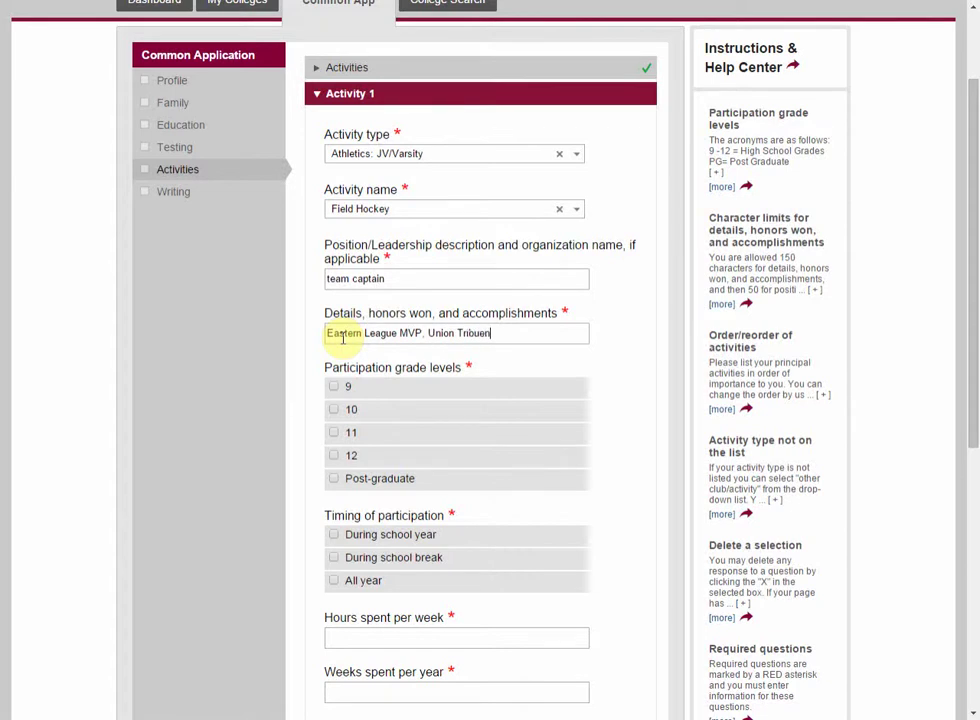
text(  Union Tribune All-Academic Team)
Step: Mark grades 9–12, During school year timing, 20 hours a week and 15 weeks a year
click(338, 388)
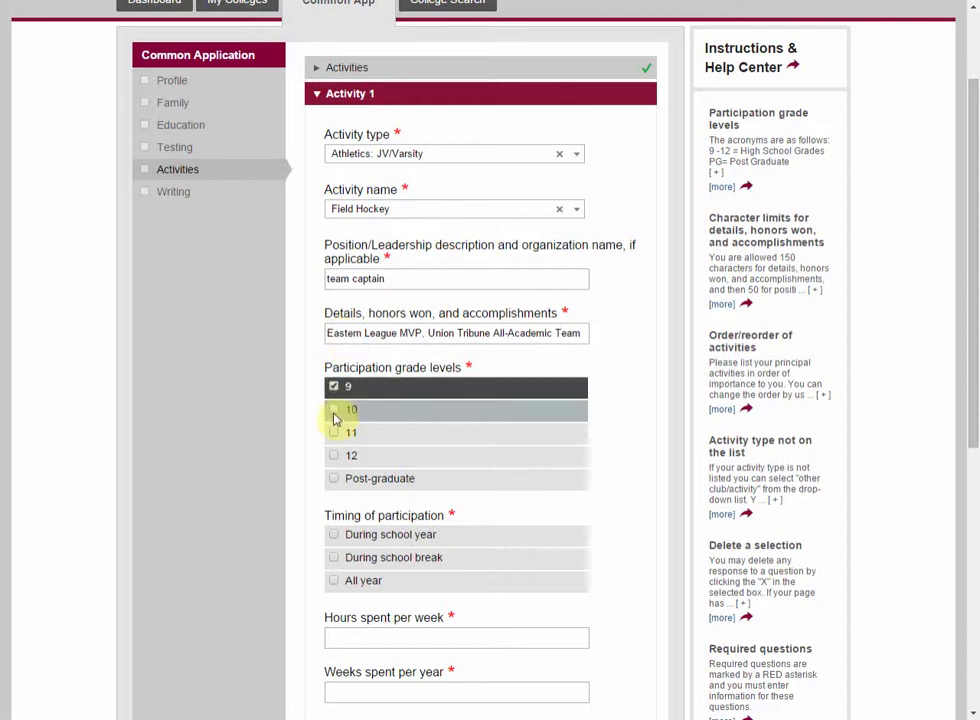
click(333, 412)
click(331, 433)
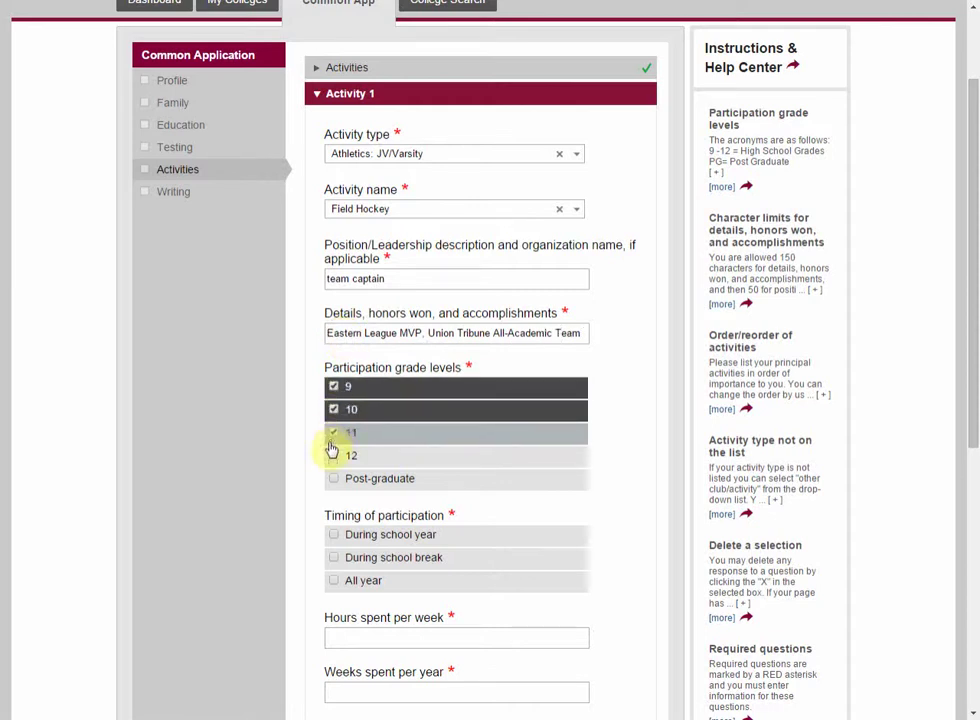
click(332, 456)
scroll(426, 445, down, 2)
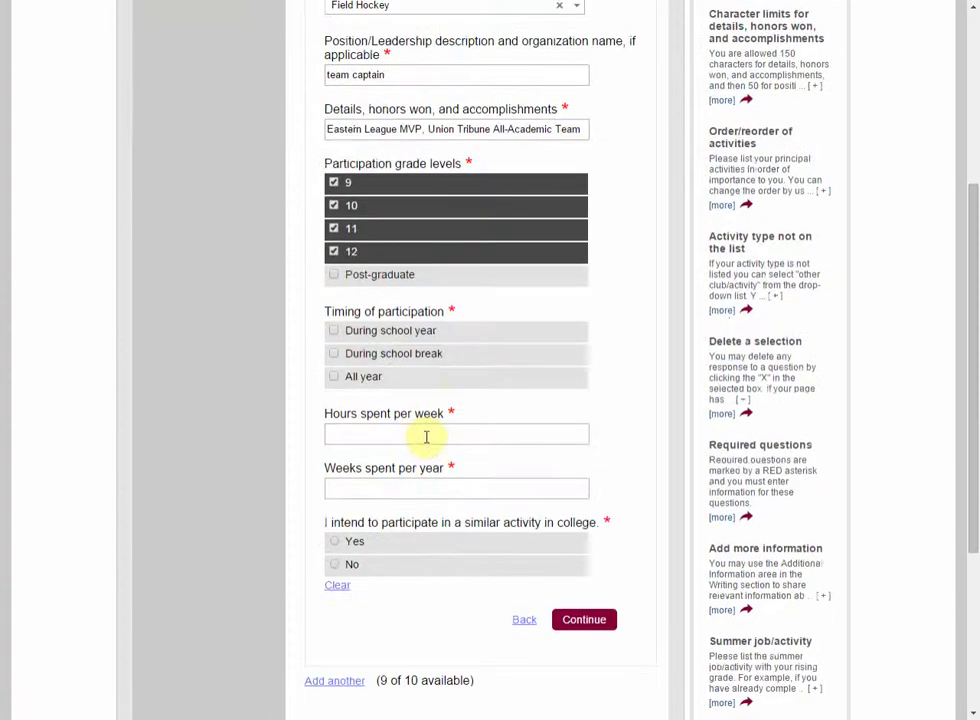
click(342, 333)
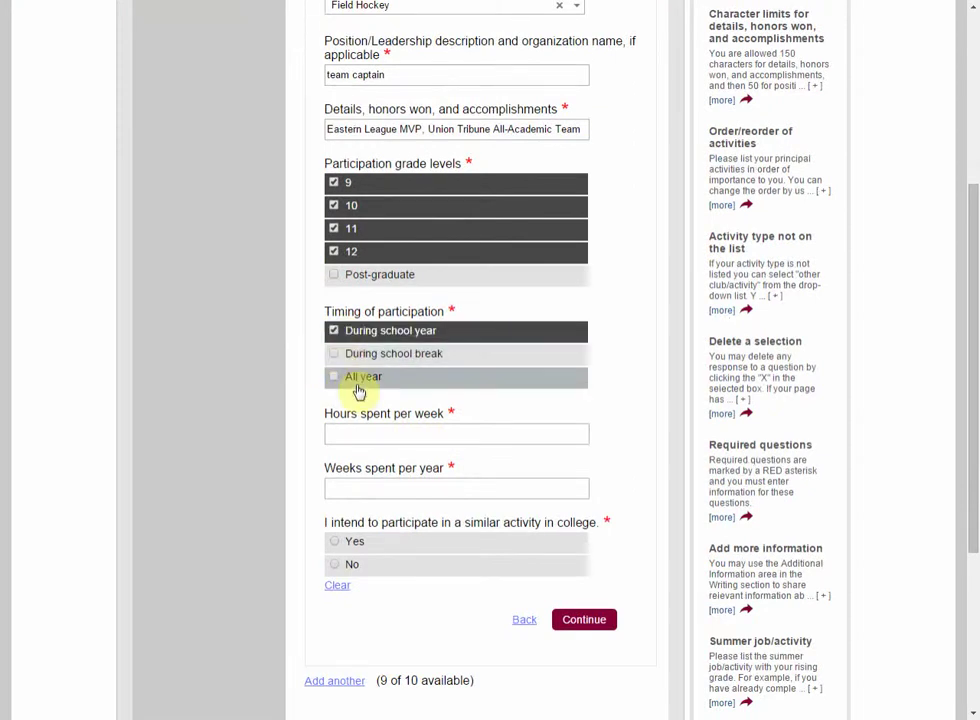
click(367, 354)
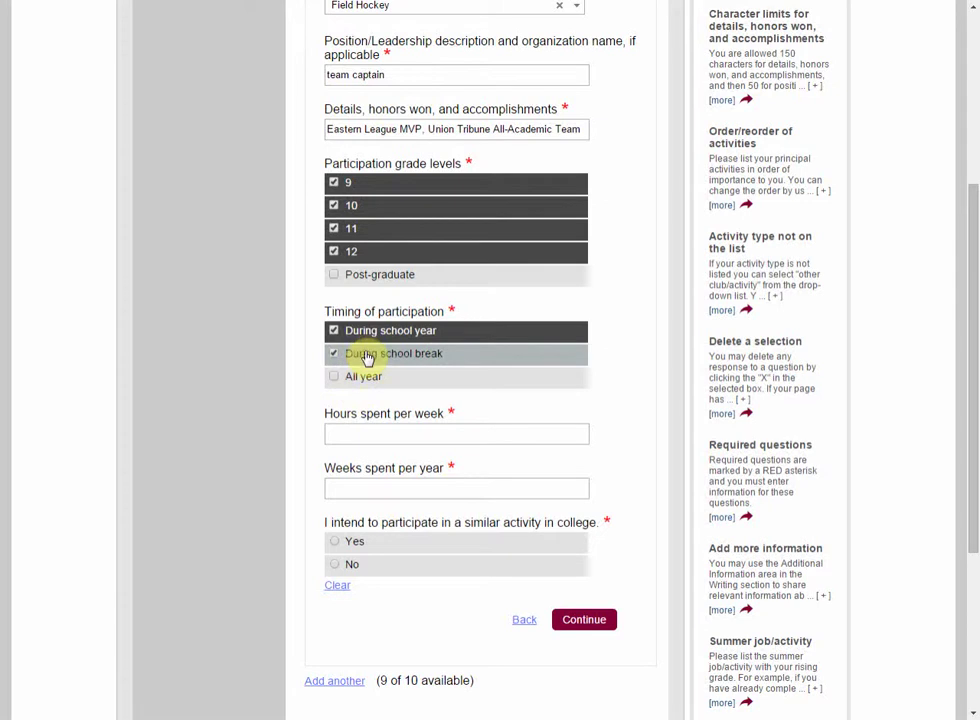
click(363, 386)
click(361, 353)
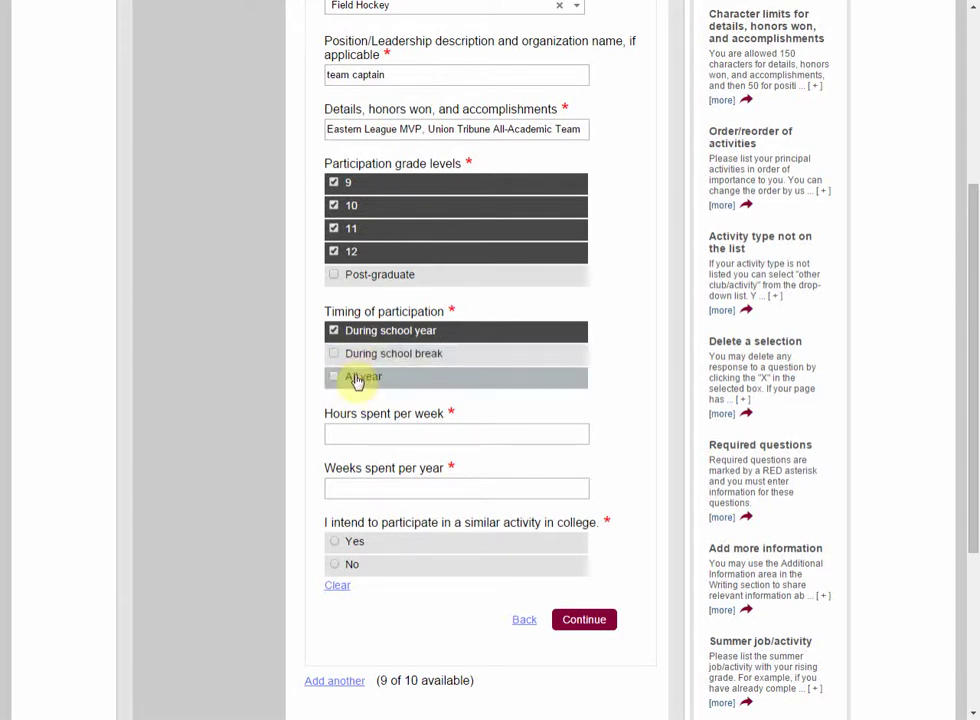
scroll(388, 420, down, 1)
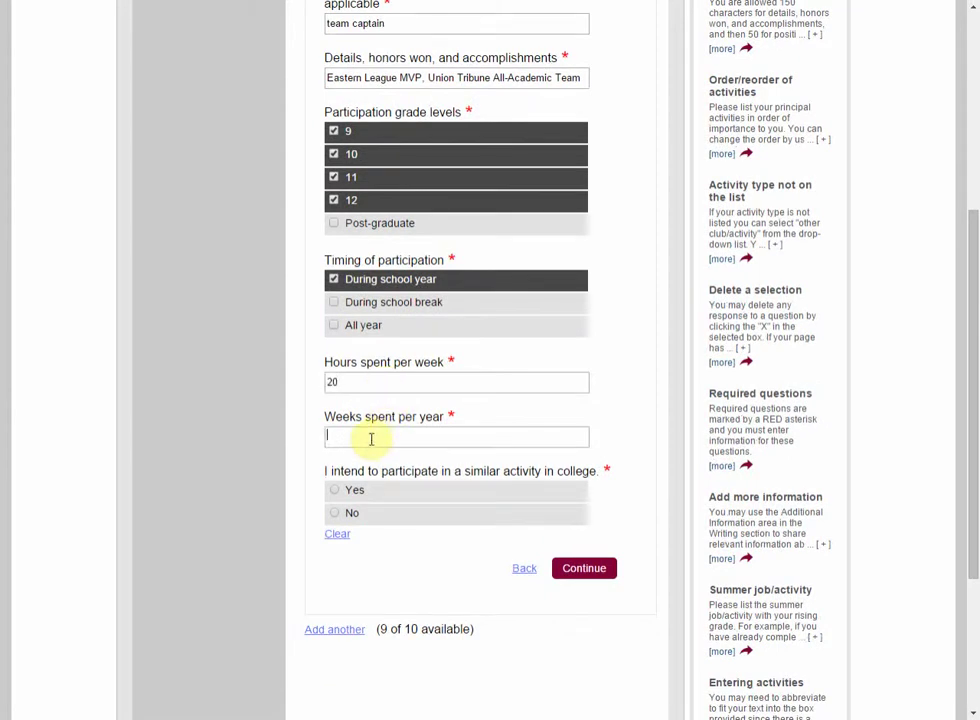
text(15)
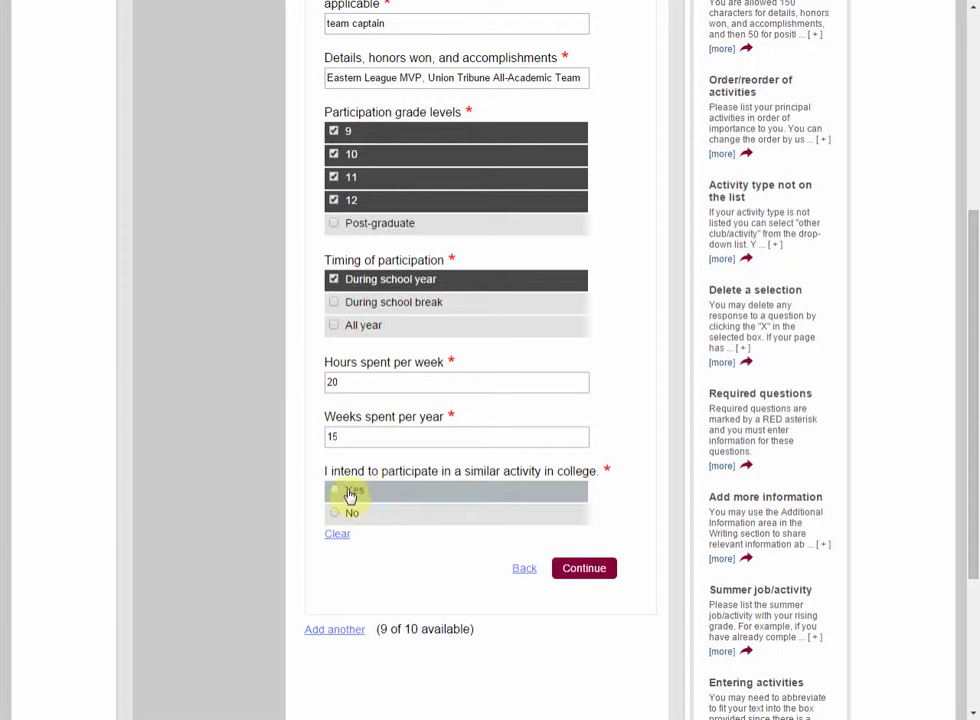
Step: Answer Yes to continuing in college, save the activity, and return to Activities
click(494, 492)
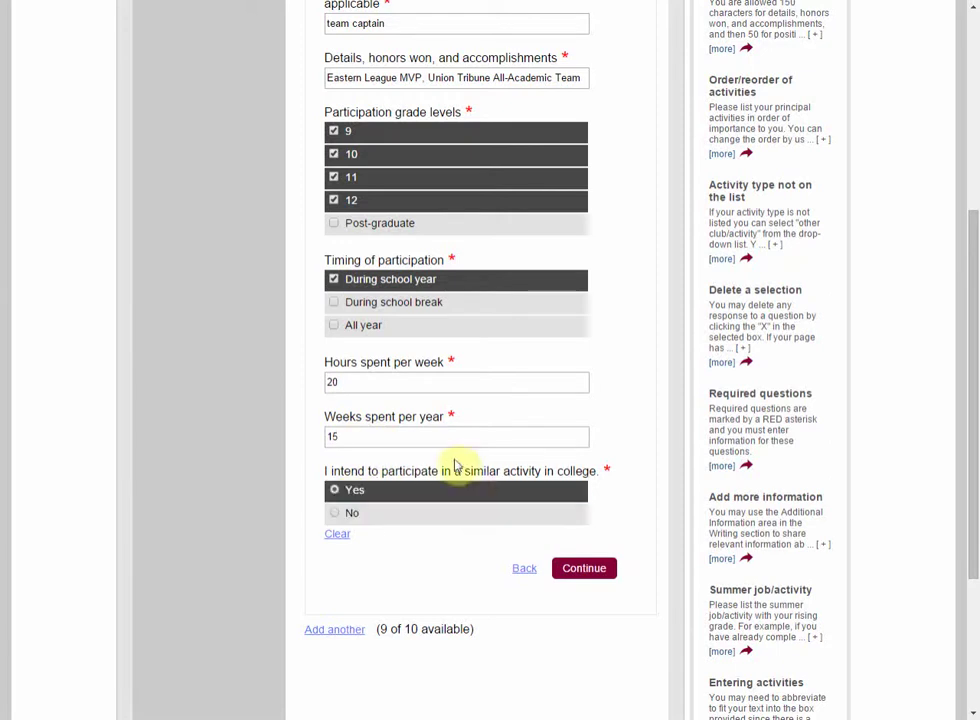
click(589, 578)
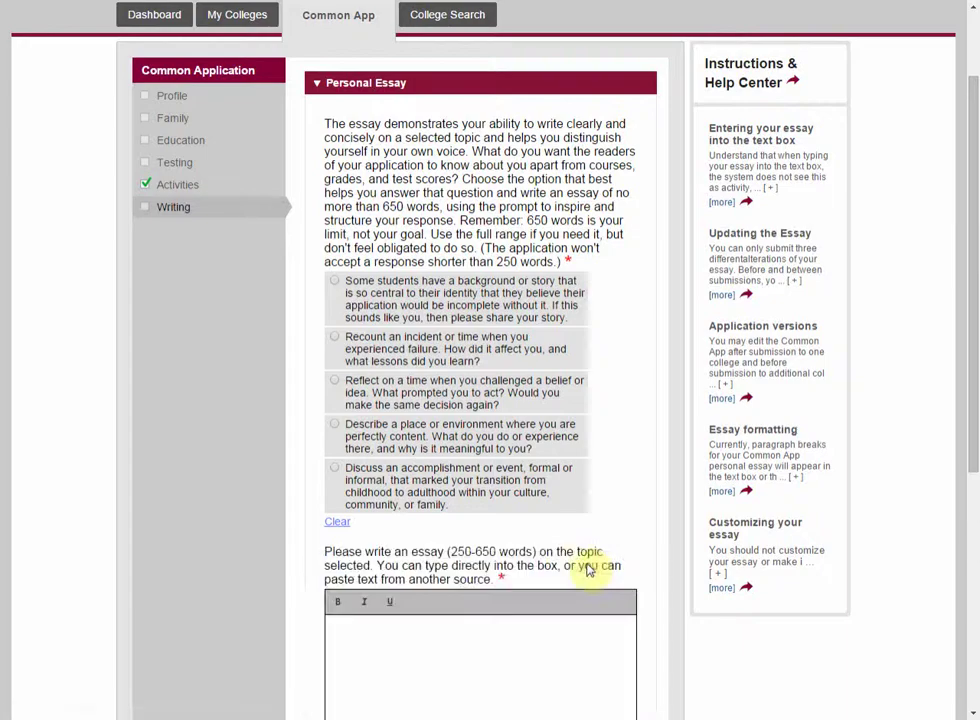
scroll(541, 500, down, 1)
scroll(542, 499, up, 2)
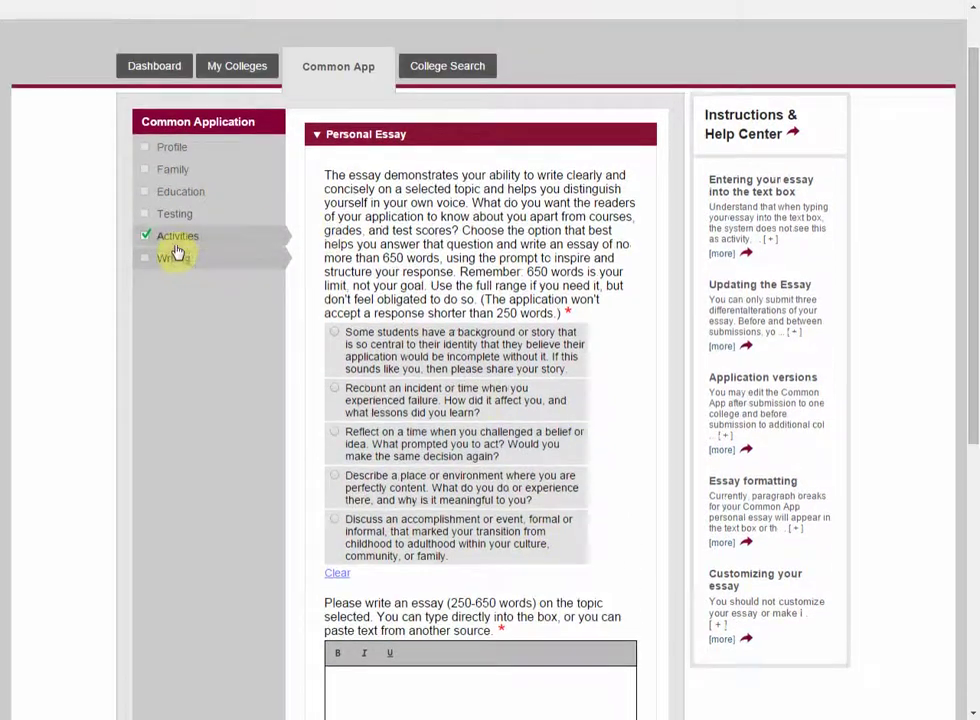
click(248, 245)
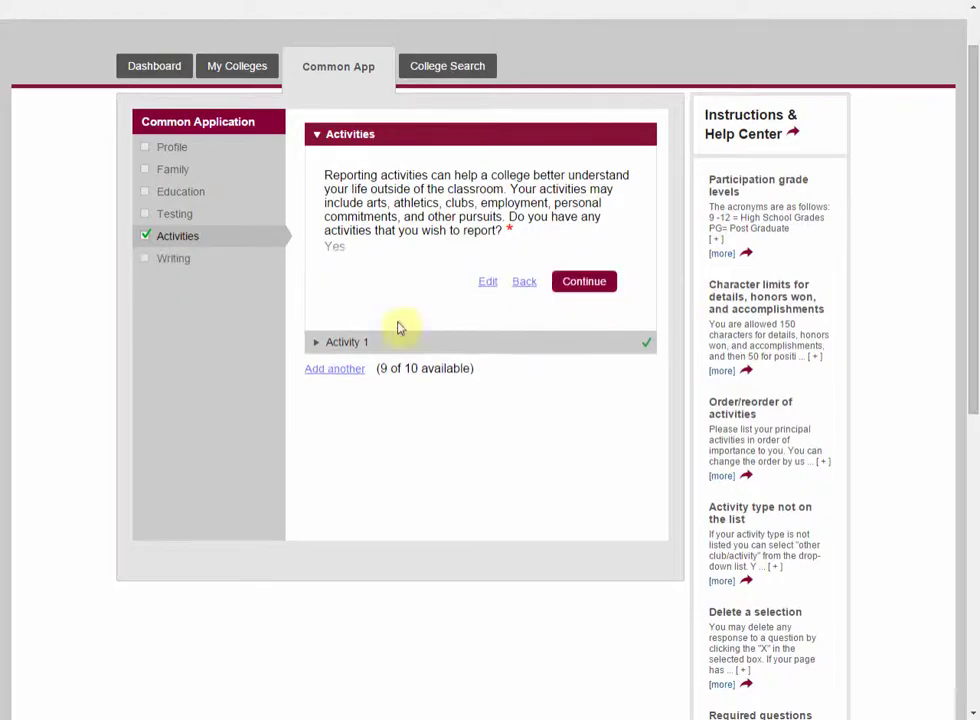
Step: Add a second activity, move the blank entry above Field Hockey, then go to Writing
click(338, 370)
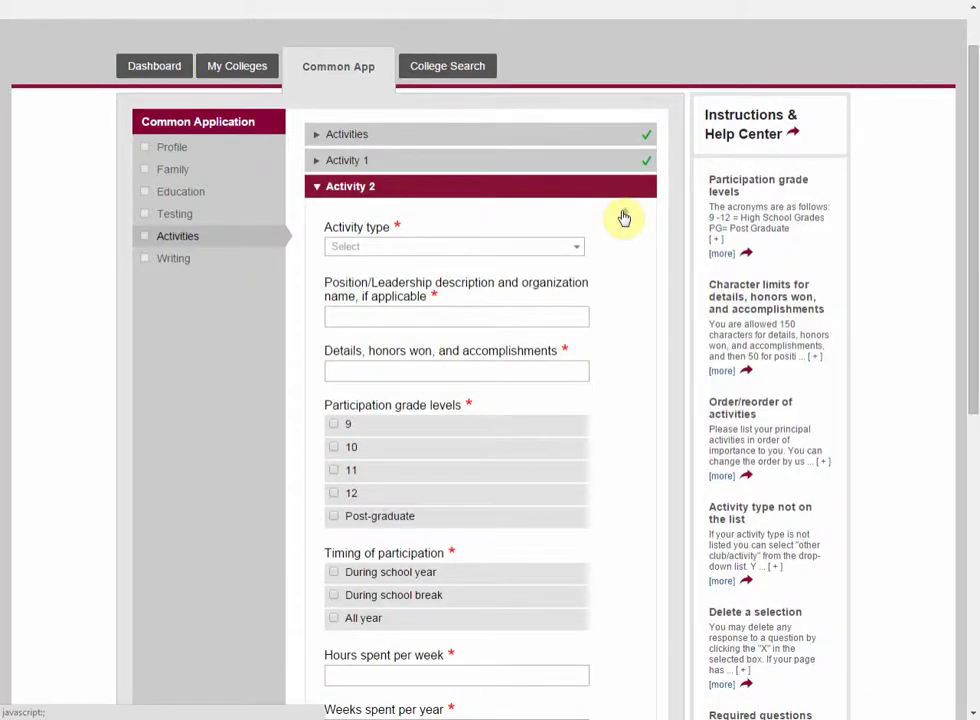
click(624, 218)
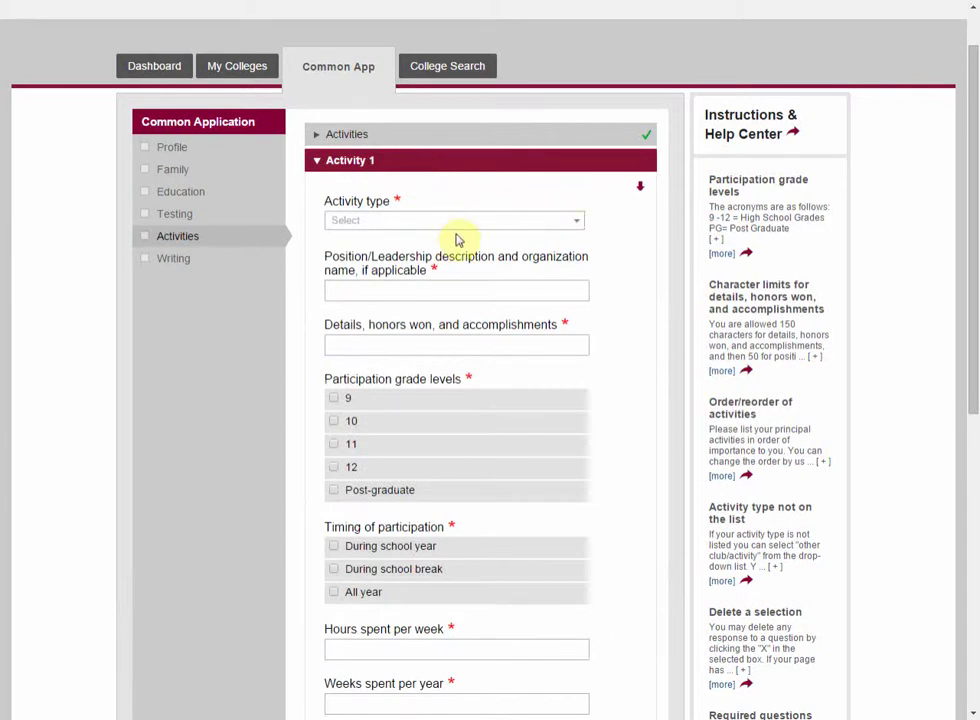
scroll(456, 239, down, 1)
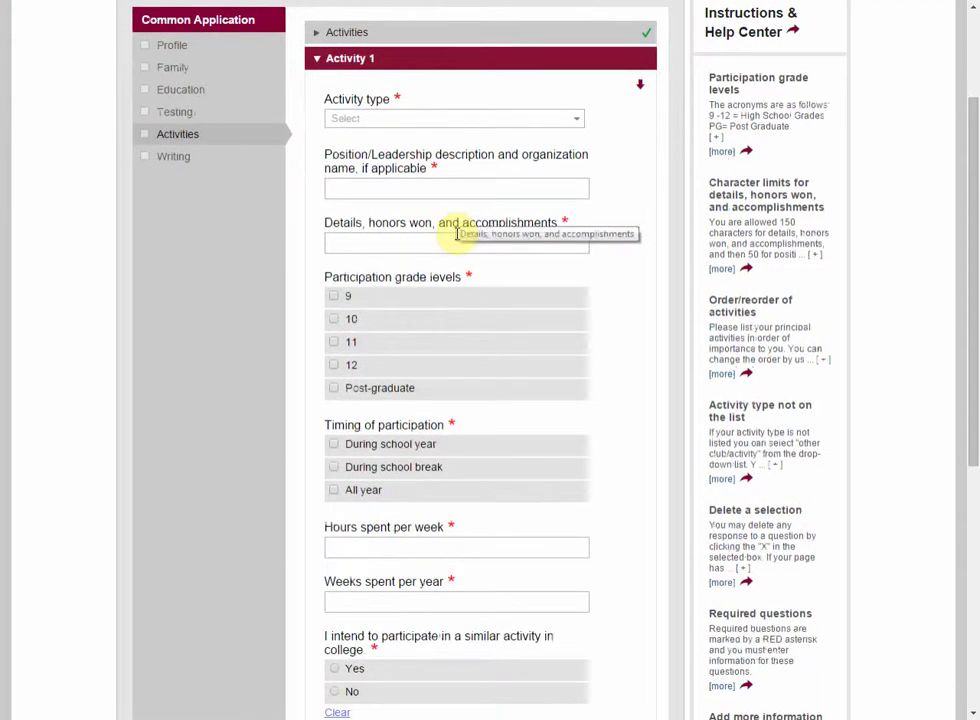
scroll(456, 236, down, 5)
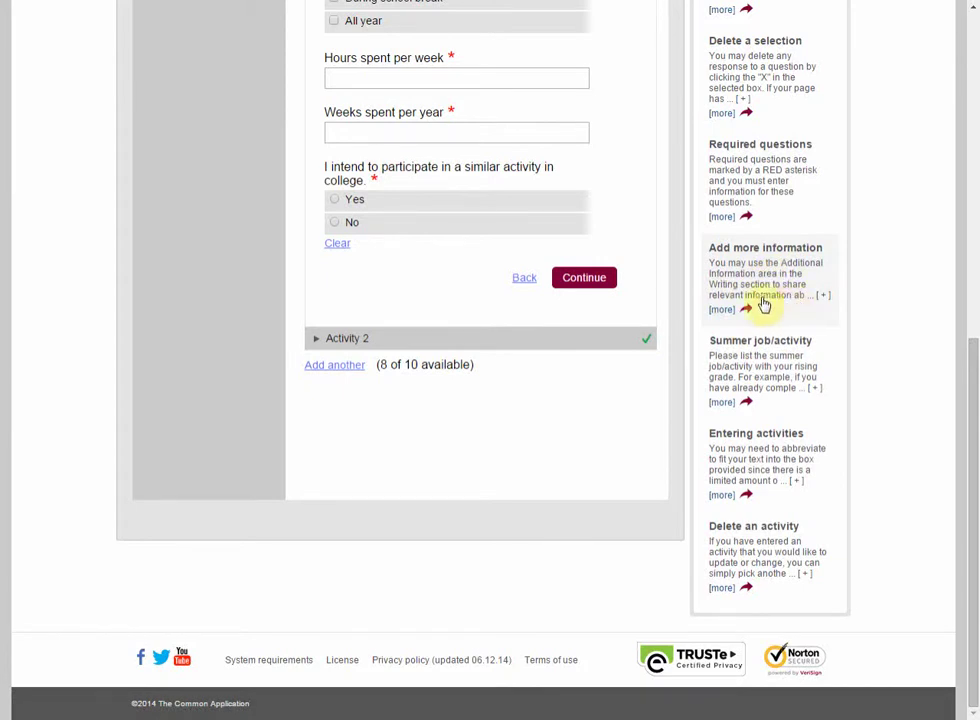
scroll(707, 318, up, 4)
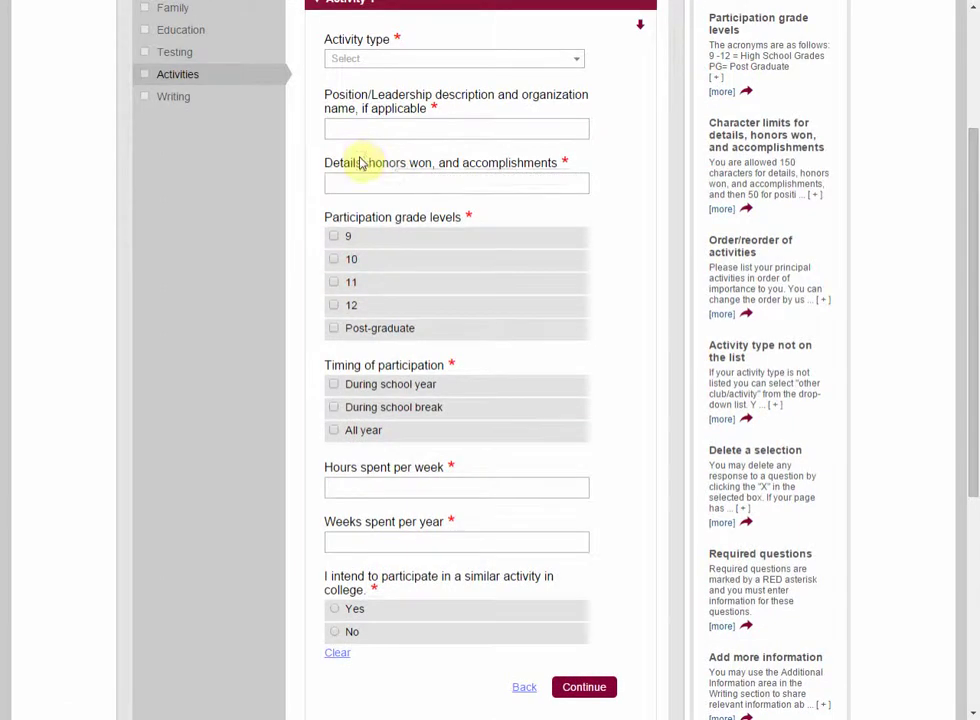
scroll(330, 165, up, 1)
click(196, 206)
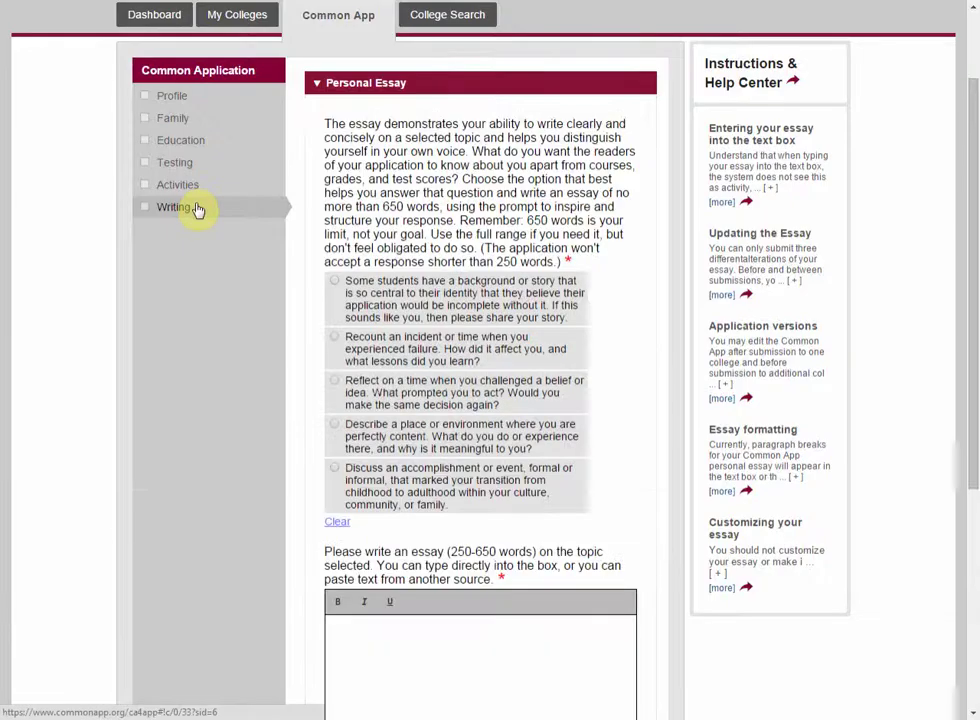
Step: Look through the Personal Essay prompts, then expand Disciplinary History
scroll(437, 230, down, 5)
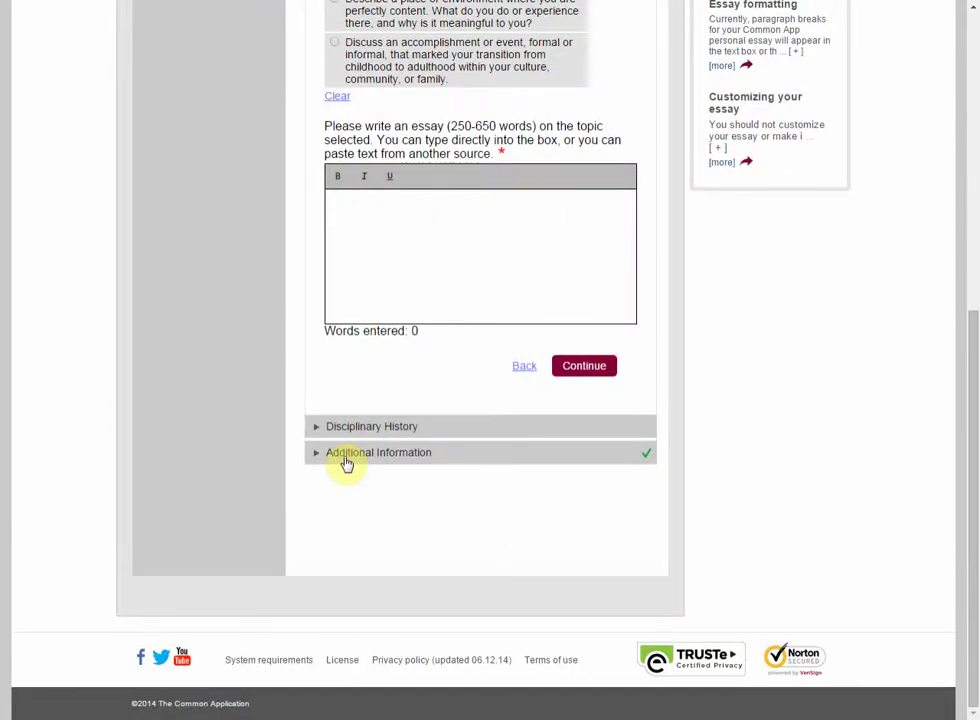
scroll(357, 470, up, 3)
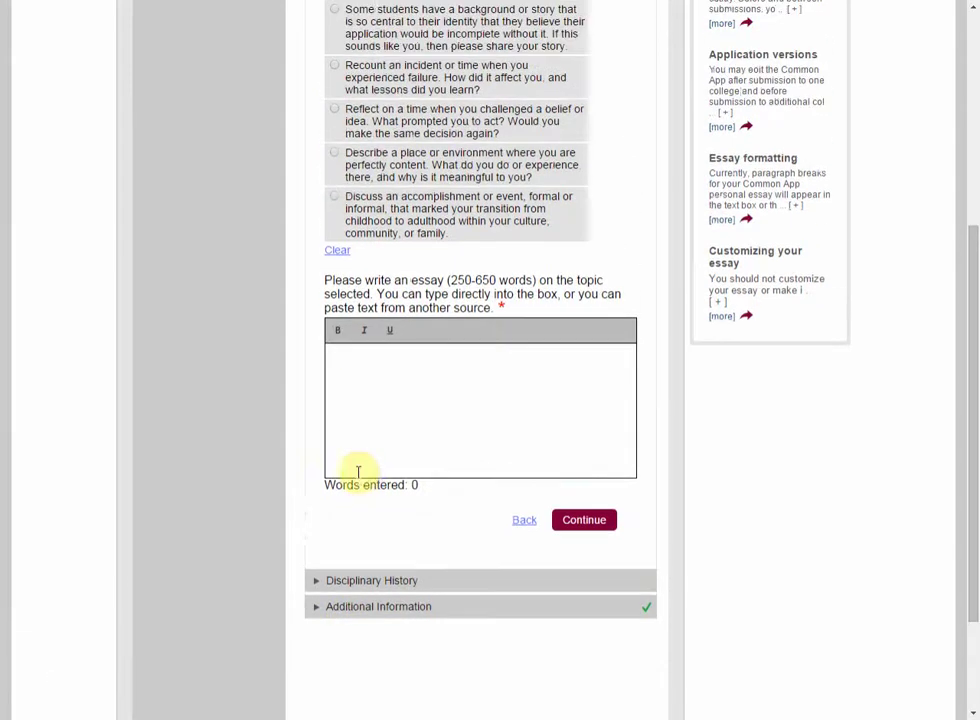
scroll(352, 462, up, 1)
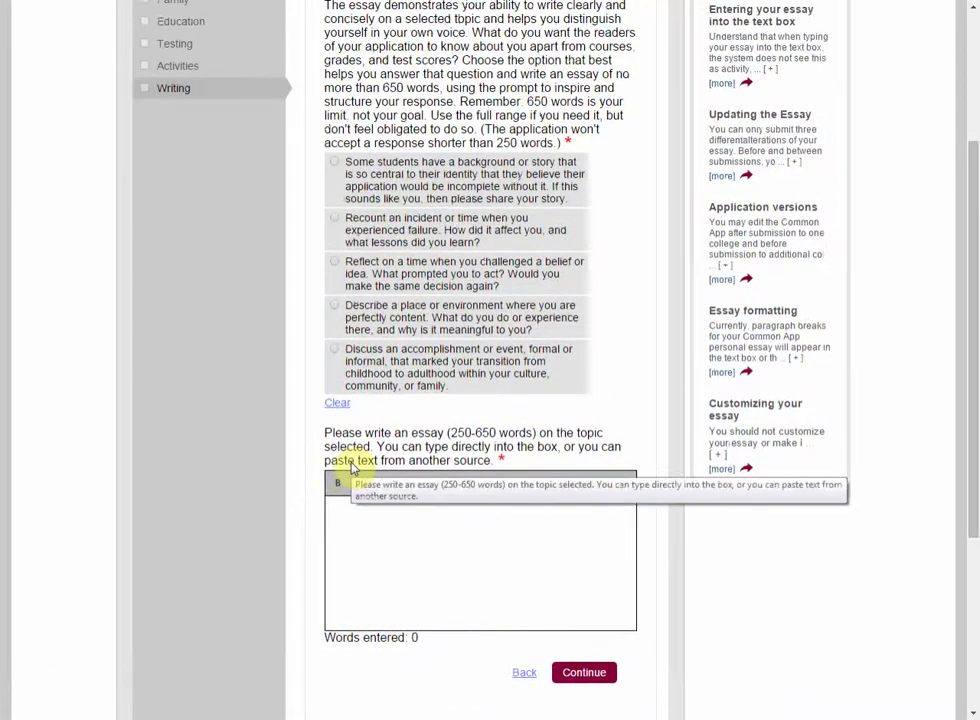
scroll(357, 462, up, 2)
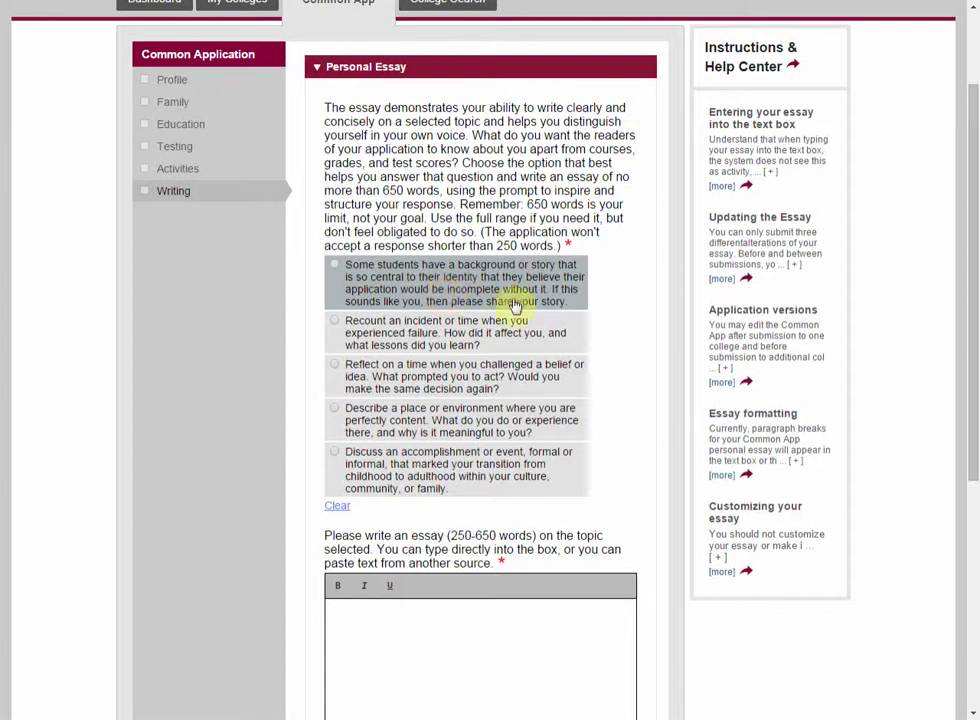
scroll(546, 332, down, 3)
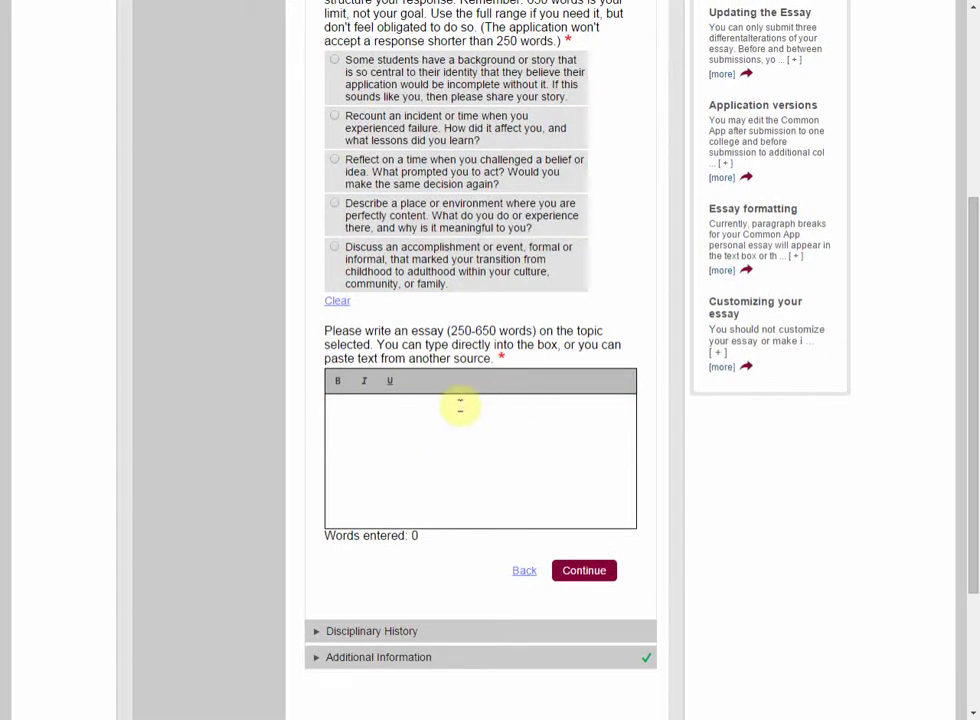
scroll(460, 404, down, 3)
click(385, 430)
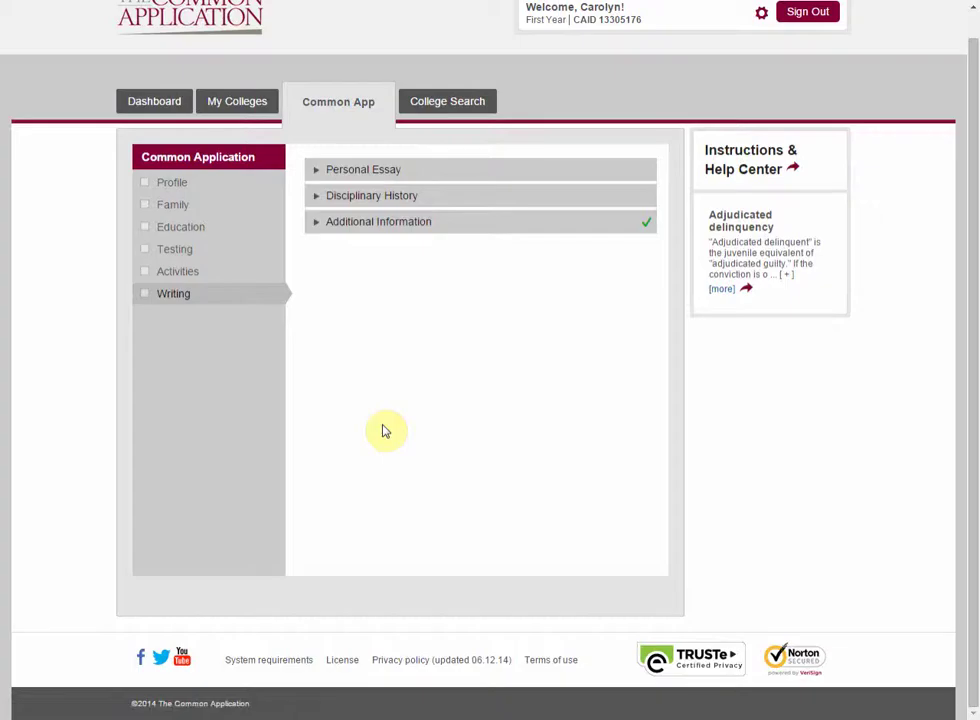
Step: Expand Additional Information, then switch to My Colleges to view Stanford's overview
scroll(449, 285, down, 2)
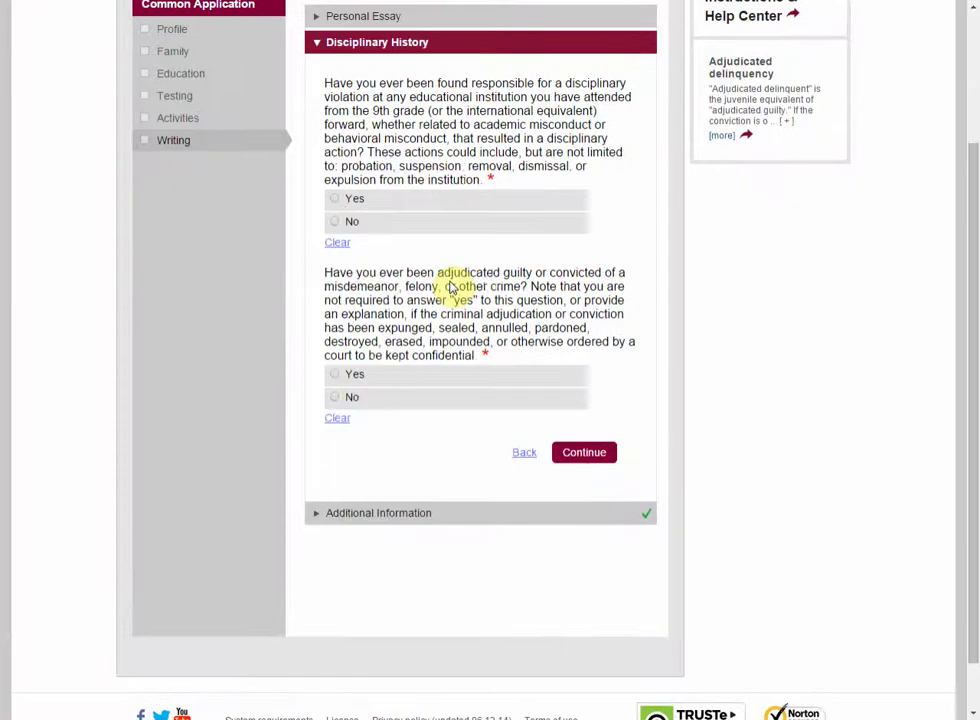
click(435, 516)
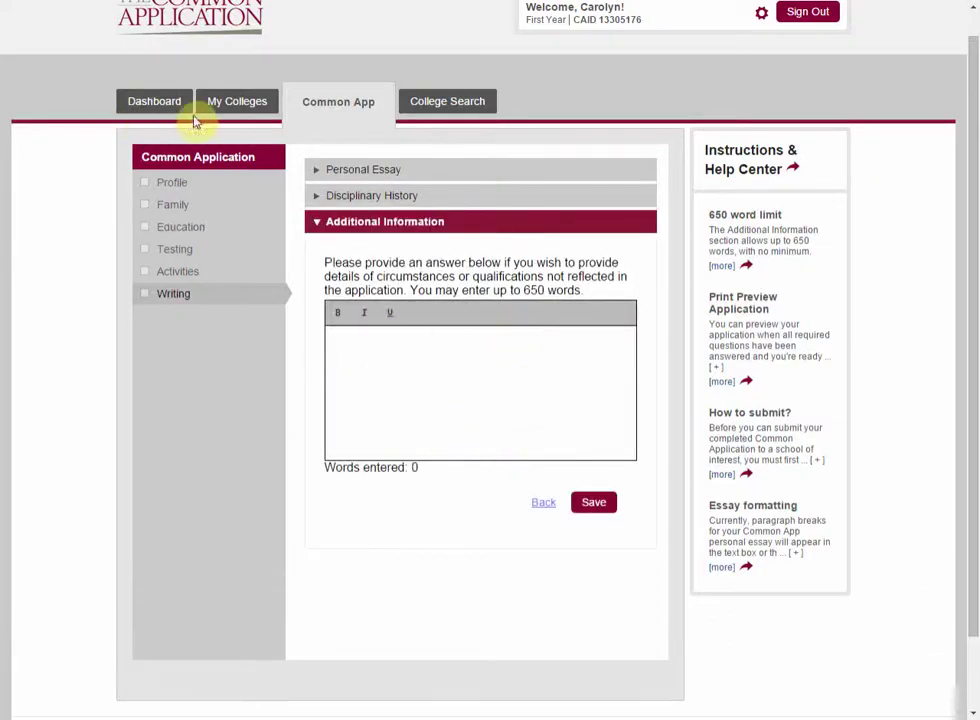
click(221, 106)
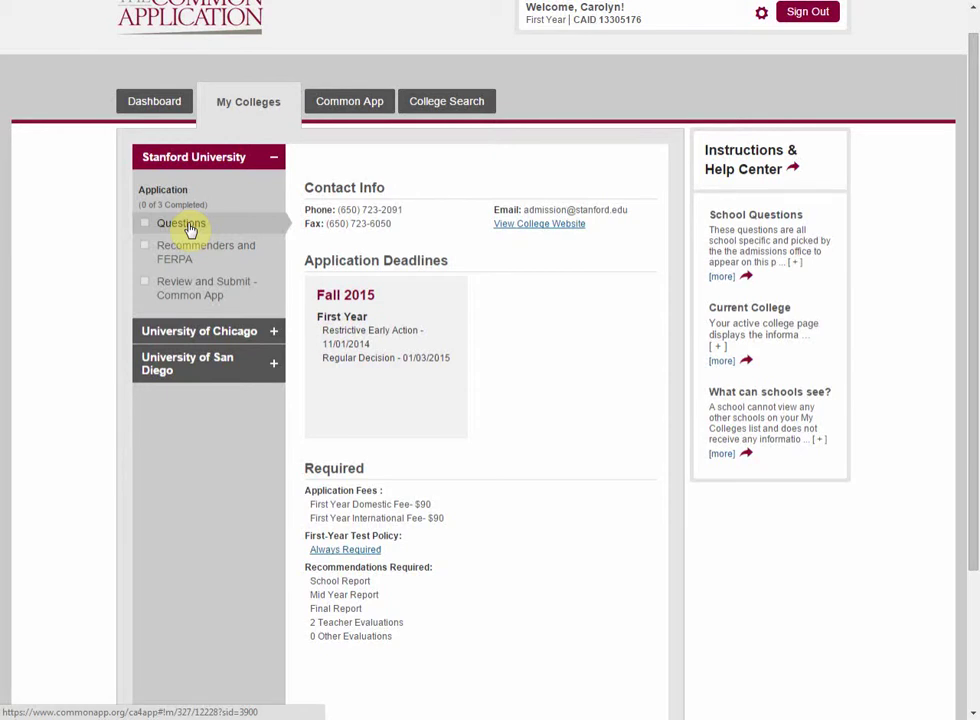
Step: Open Stanford's Questions page and expand its Short Essays and Short Questions sections
click(190, 229)
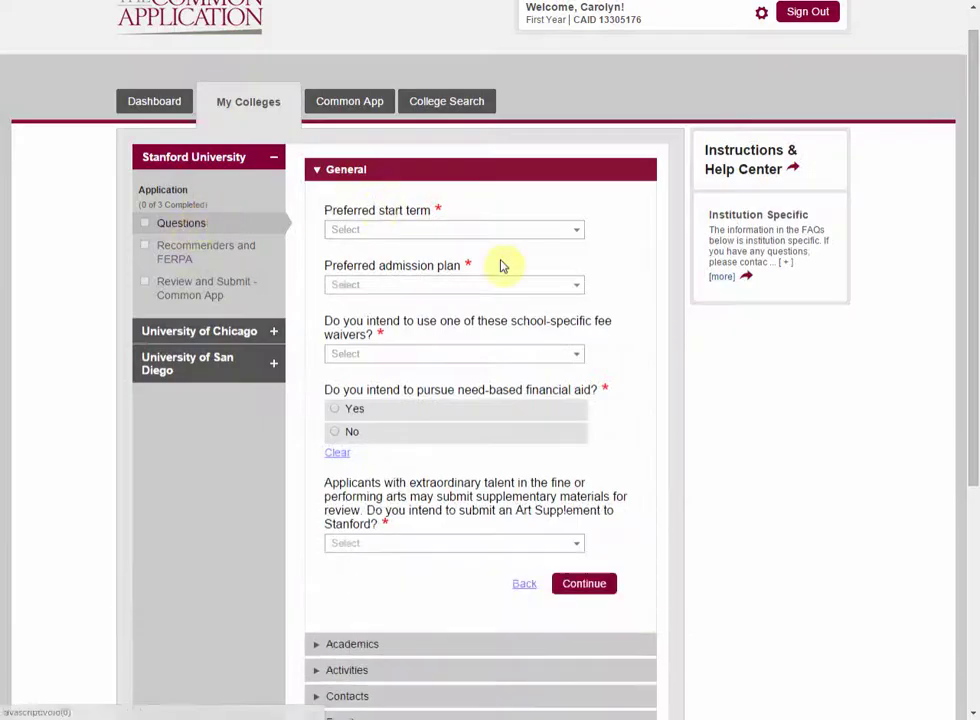
scroll(500, 265, down, 1)
scroll(500, 265, down, 3)
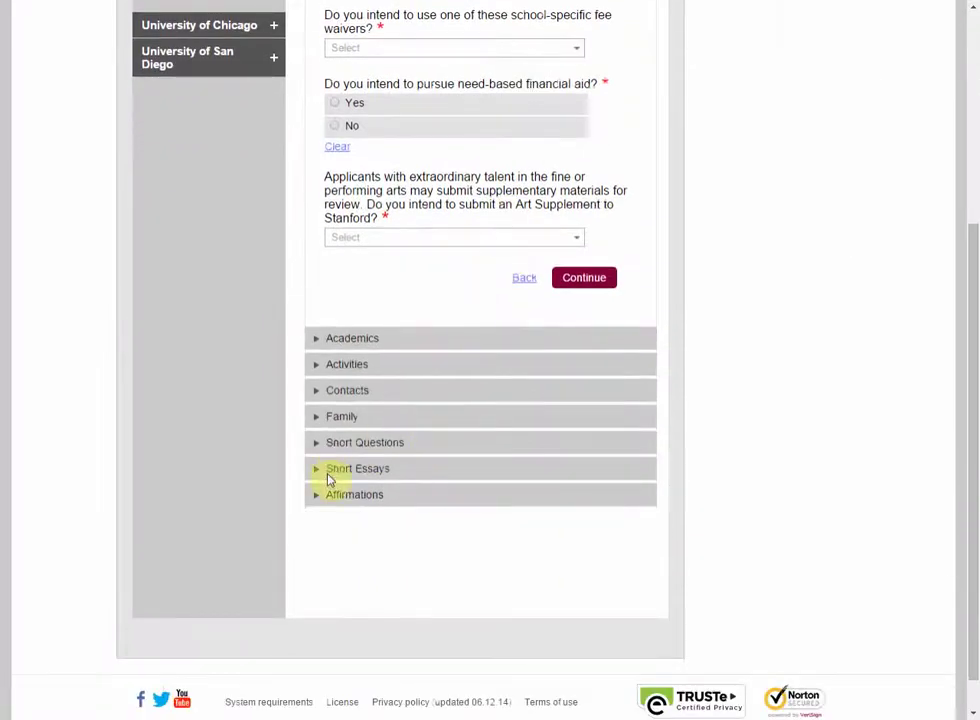
click(331, 477)
scroll(457, 371, down, 2)
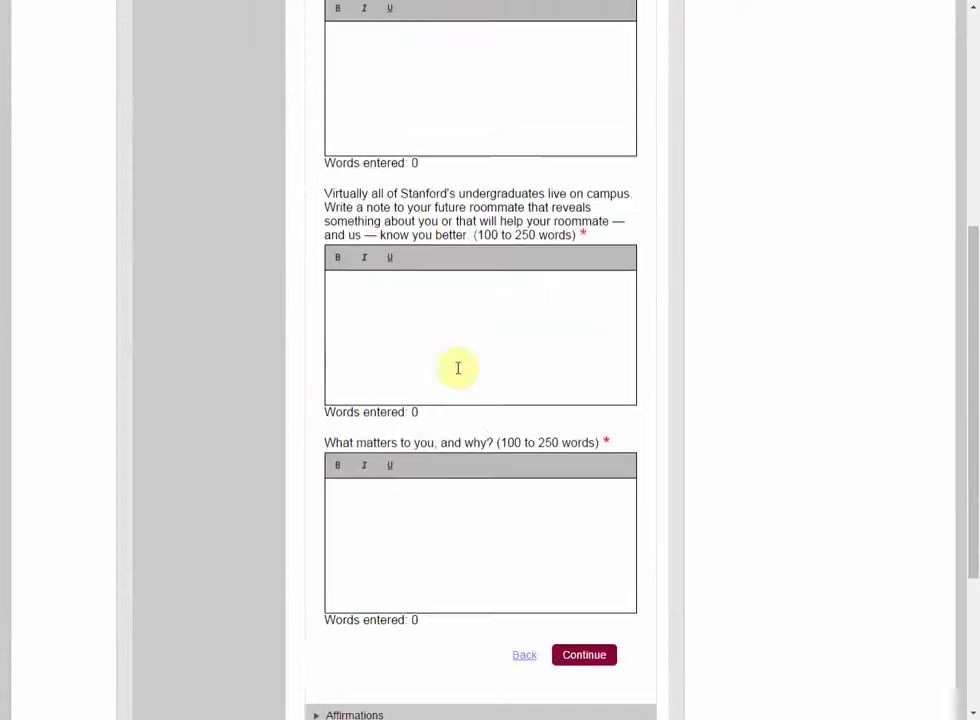
scroll(457, 367, up, 2)
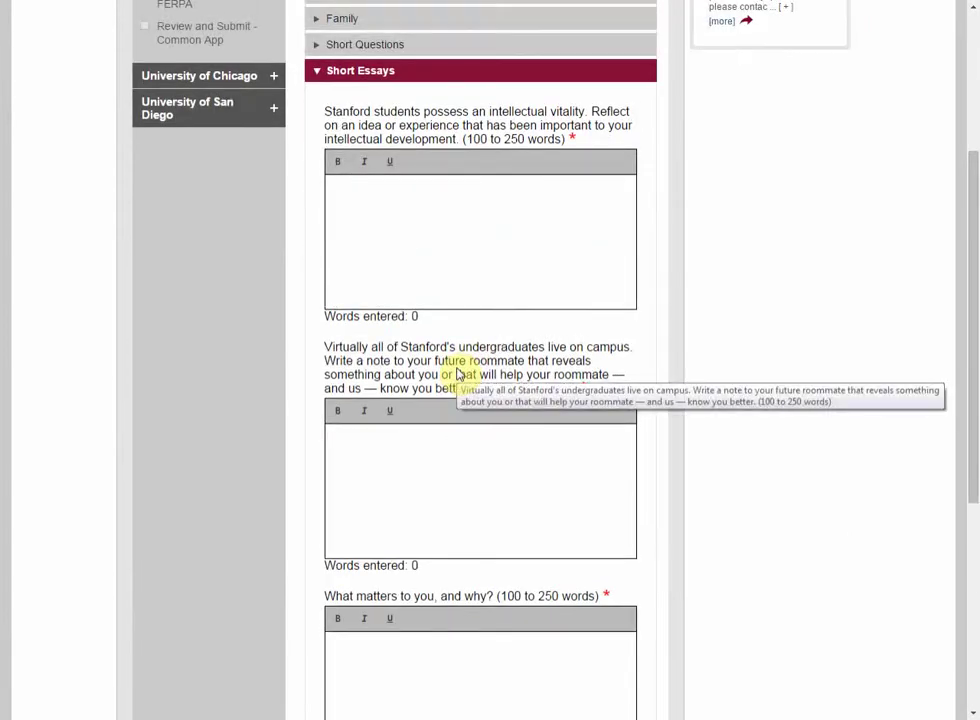
scroll(457, 372, up, 3)
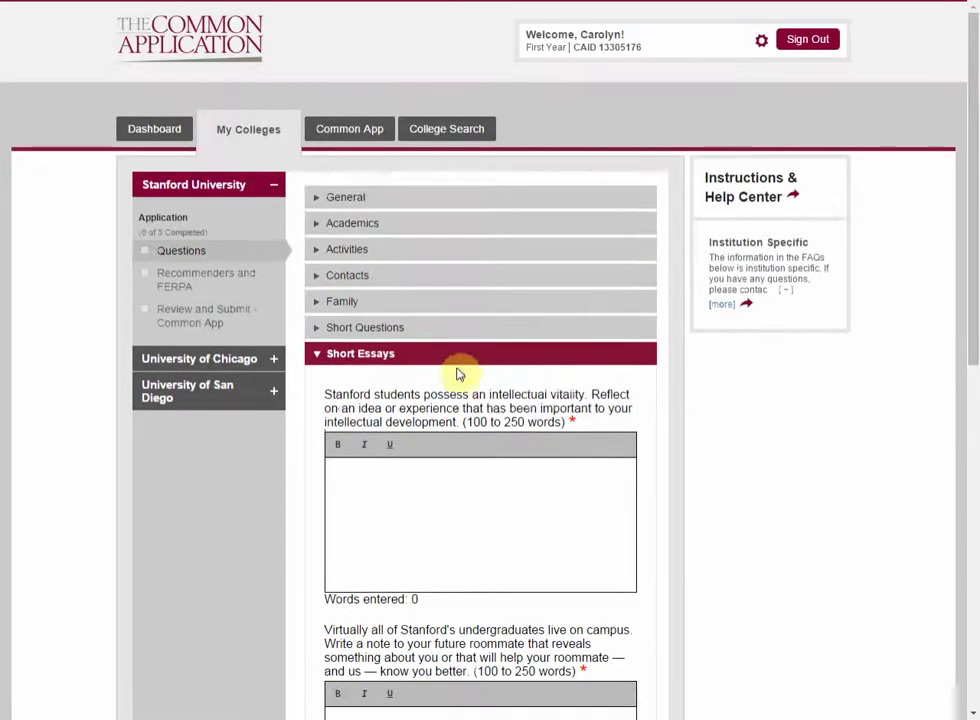
click(448, 335)
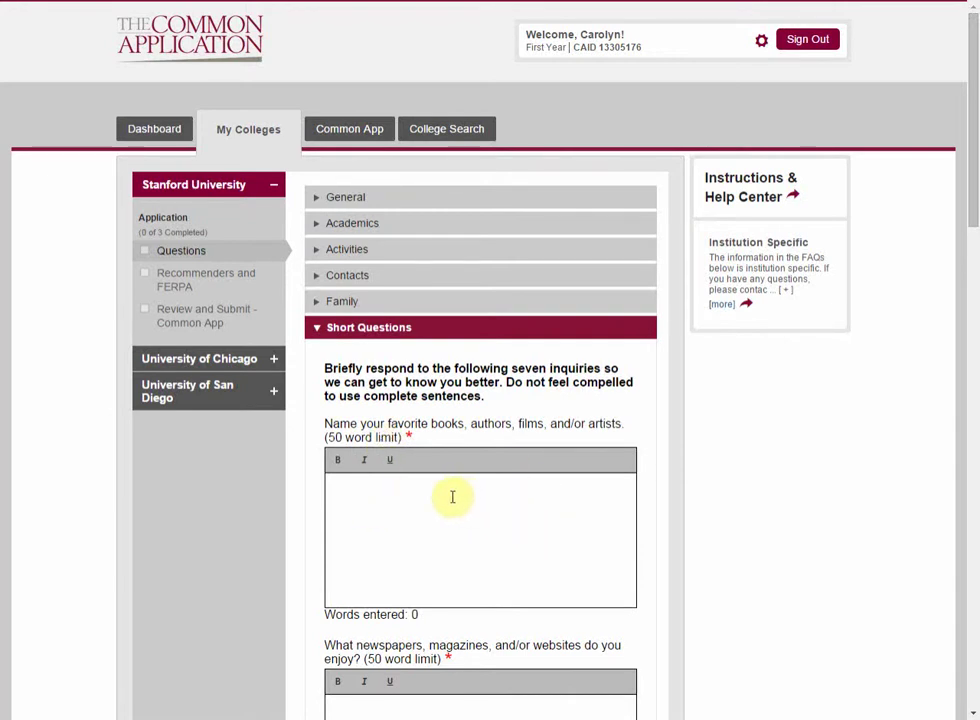
scroll(453, 494, down, 1)
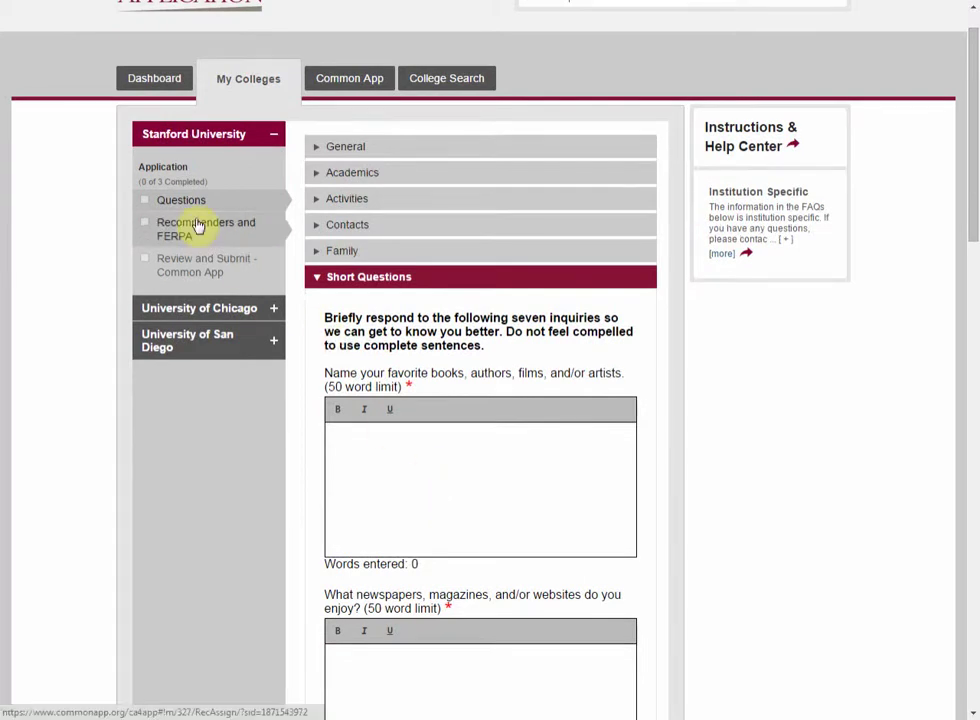
click(196, 224)
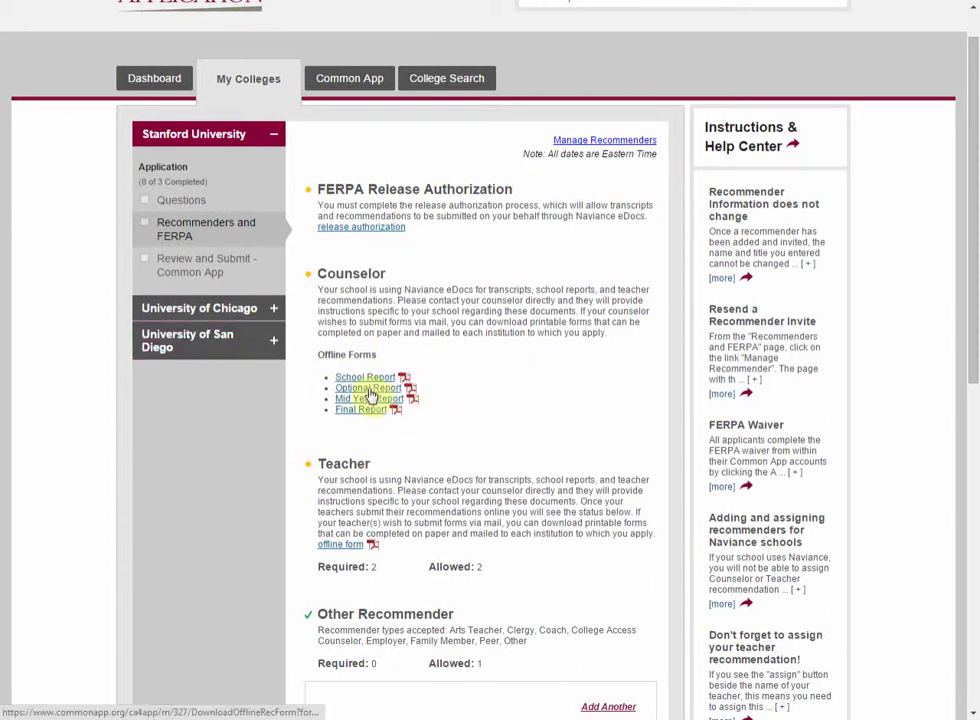
Step: Start Stanford's FERPA Release Authorization from Recommenders and FERPA
click(390, 229)
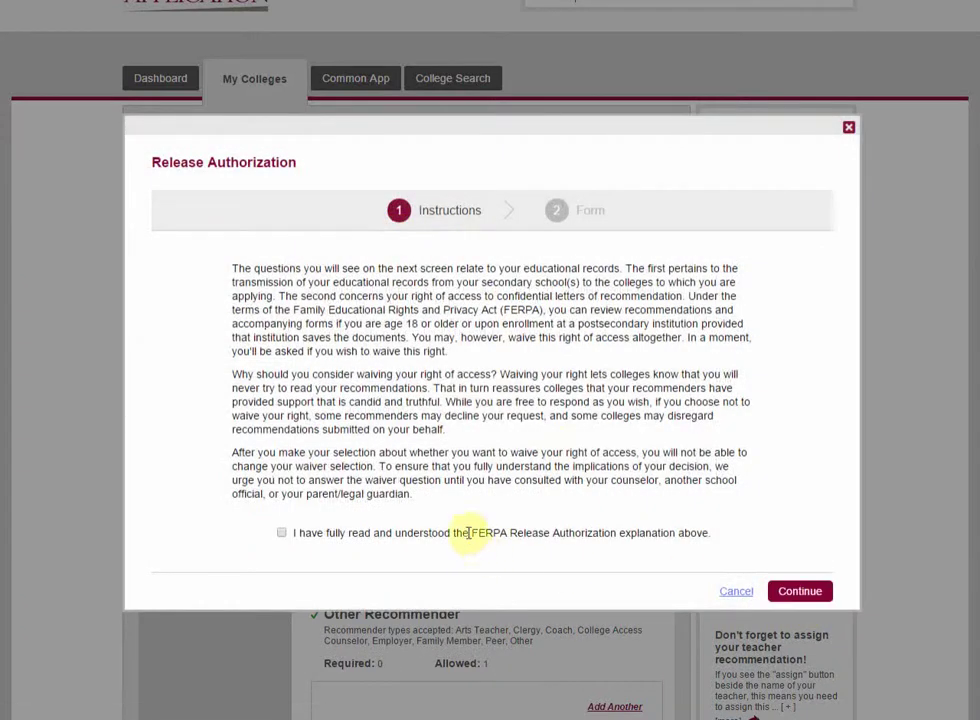
Step: Acknowledge the instructions, authorize release, waive review rights, sign with the applicant's name, and save
click(283, 533)
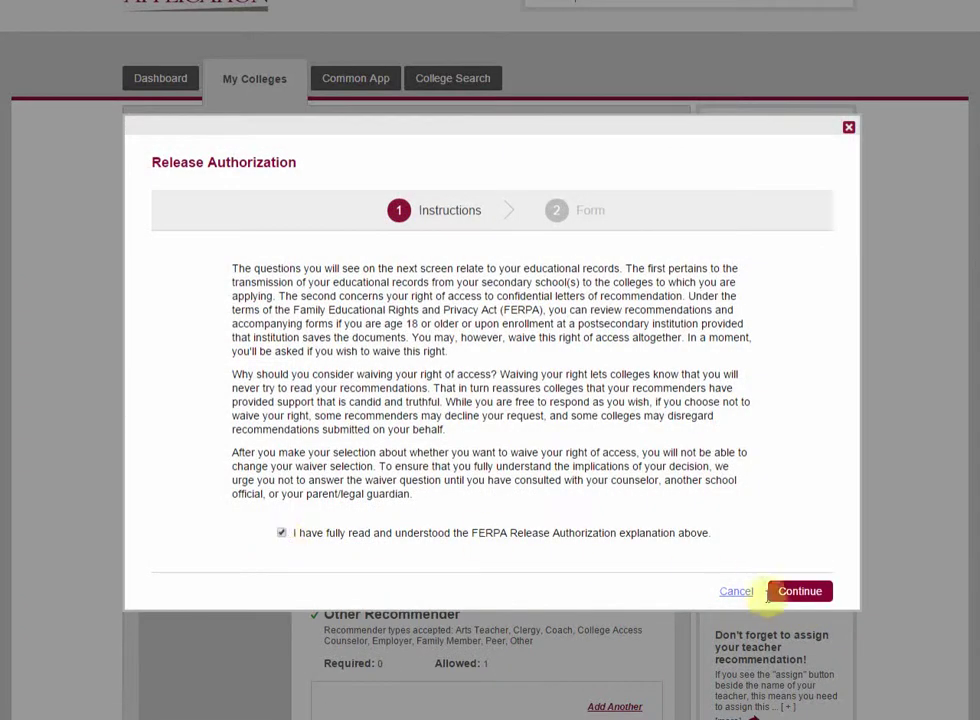
click(798, 592)
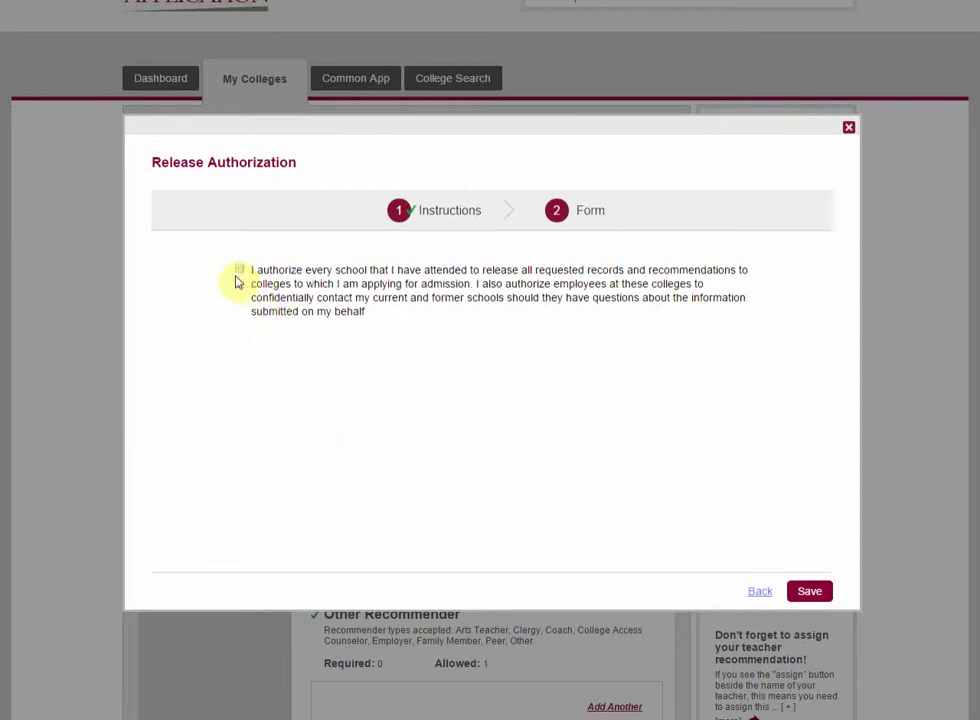
click(242, 270)
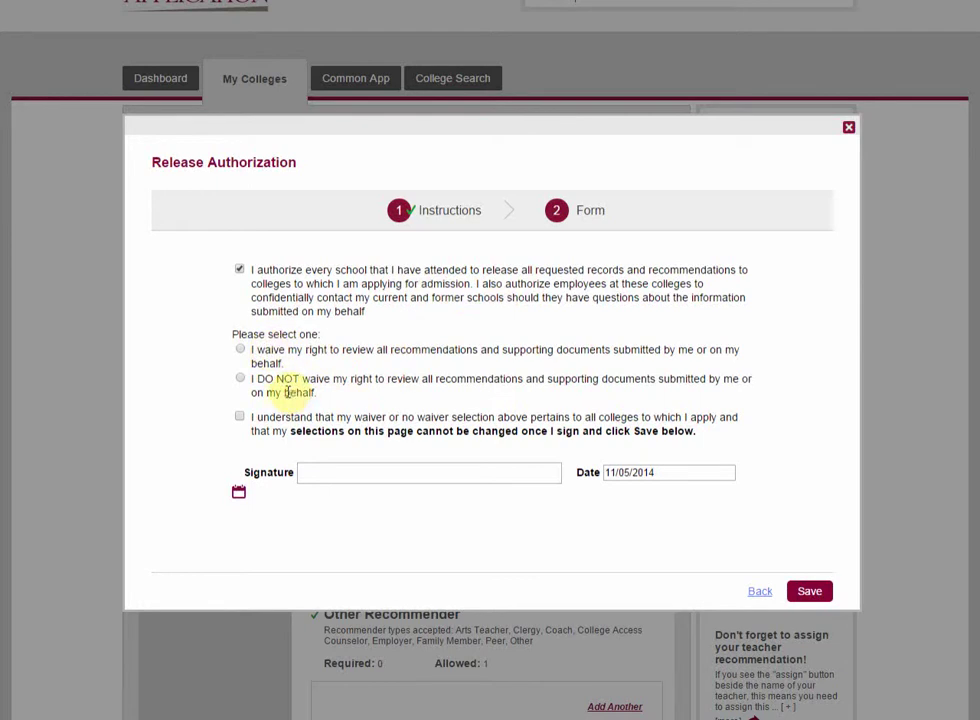
click(241, 350)
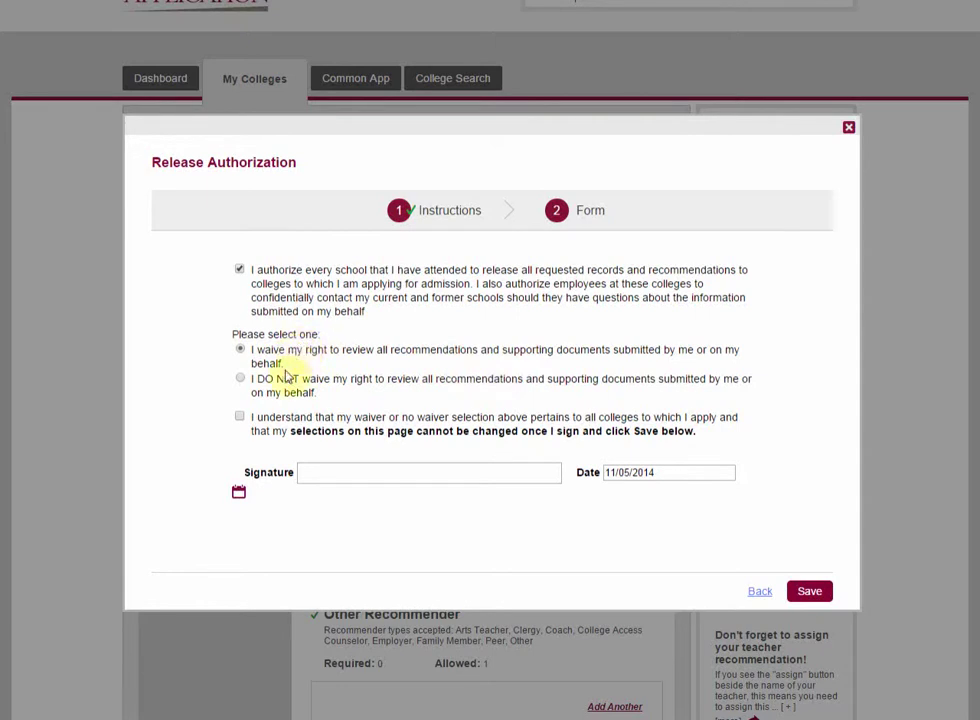
click(240, 418)
click(302, 470)
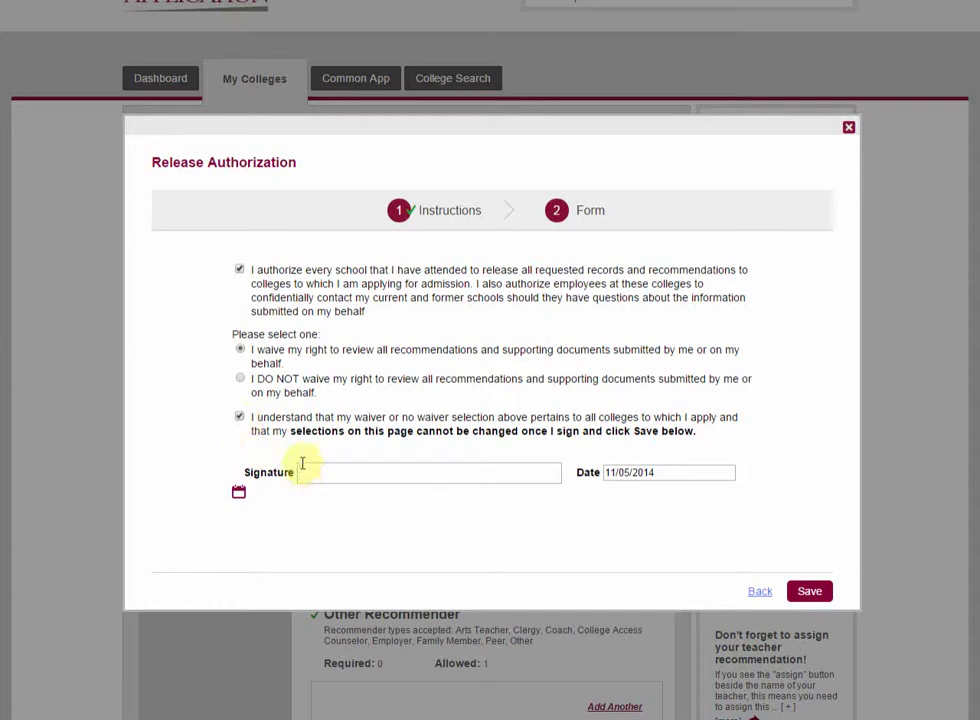
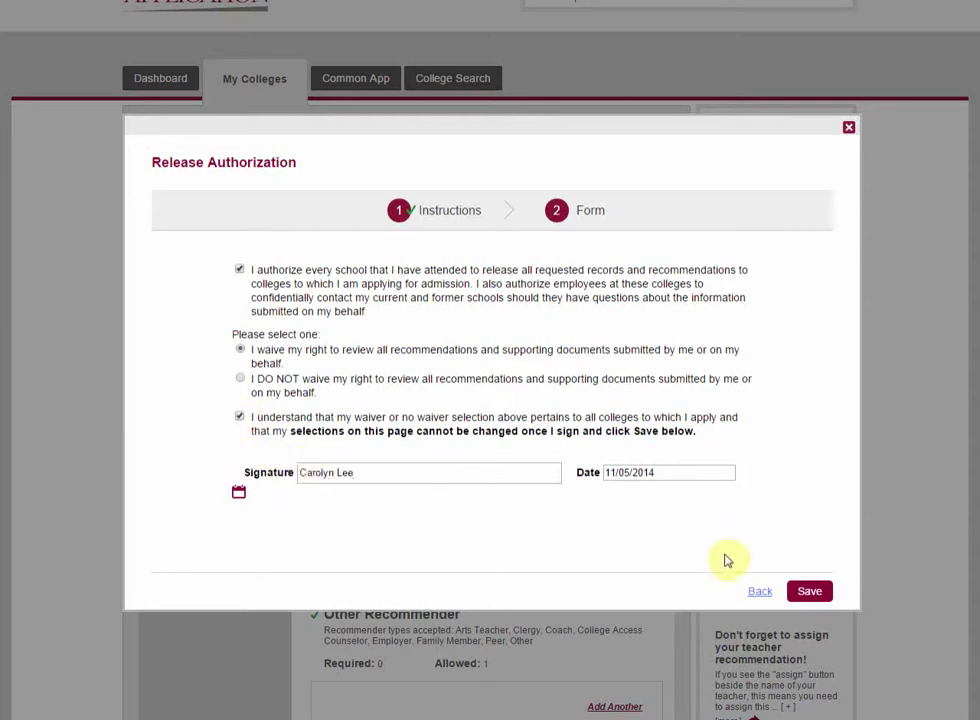
click(809, 591)
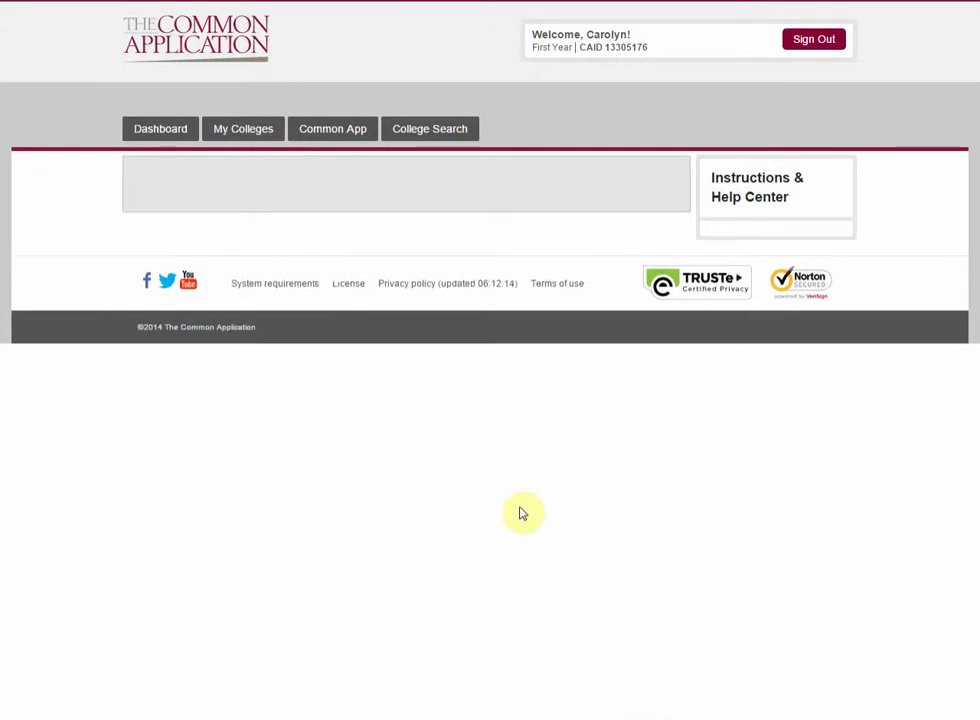
scroll(564, 453, down, 1)
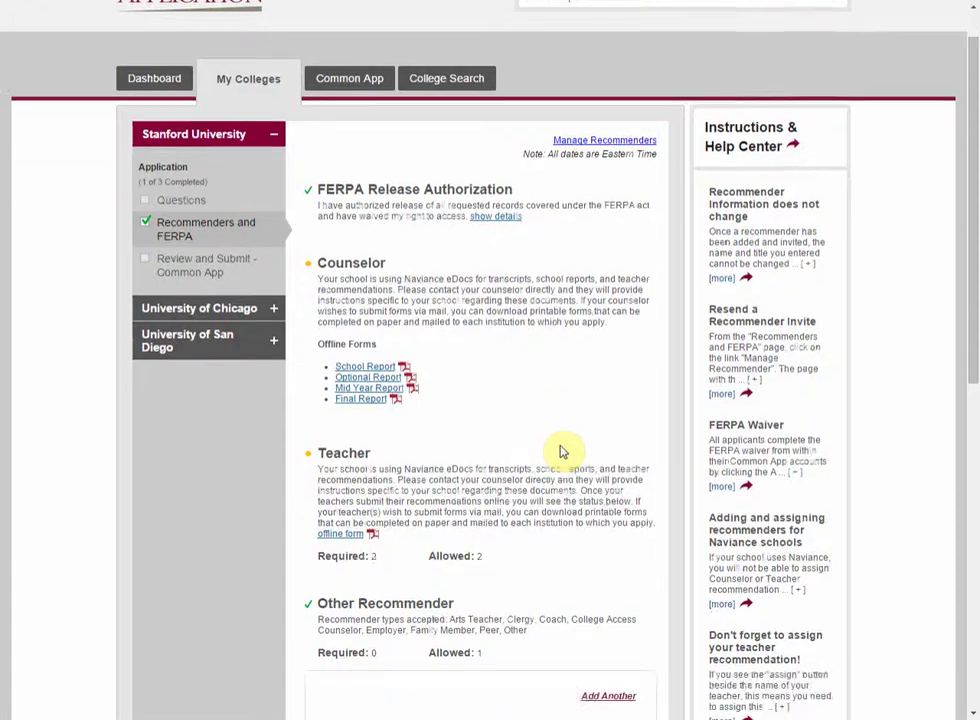
scroll(560, 451, down, 4)
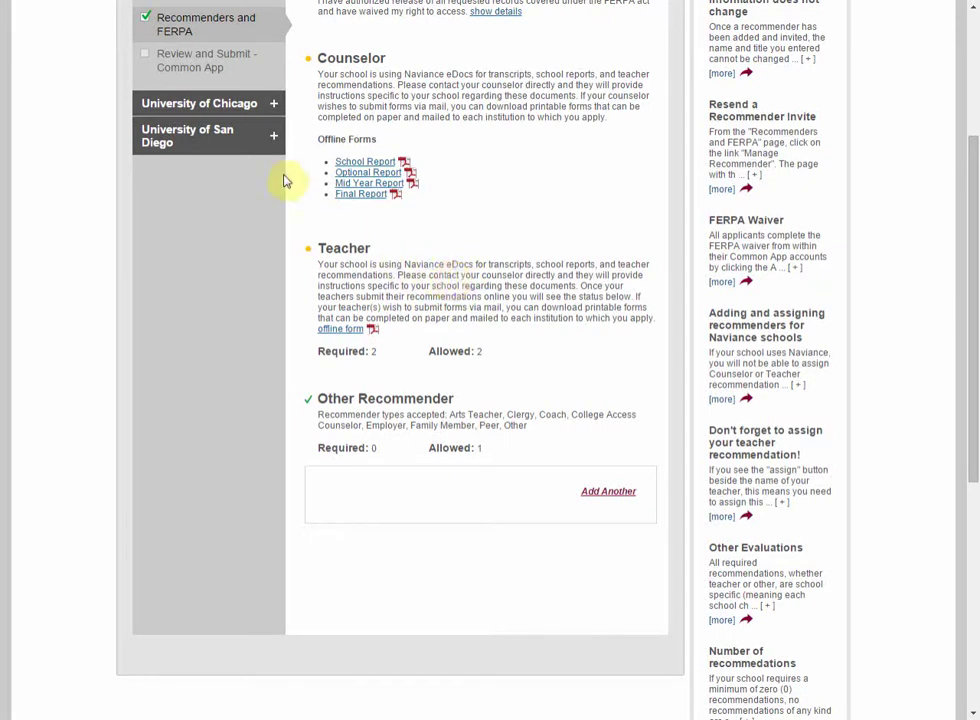
scroll(270, 160, up, 1)
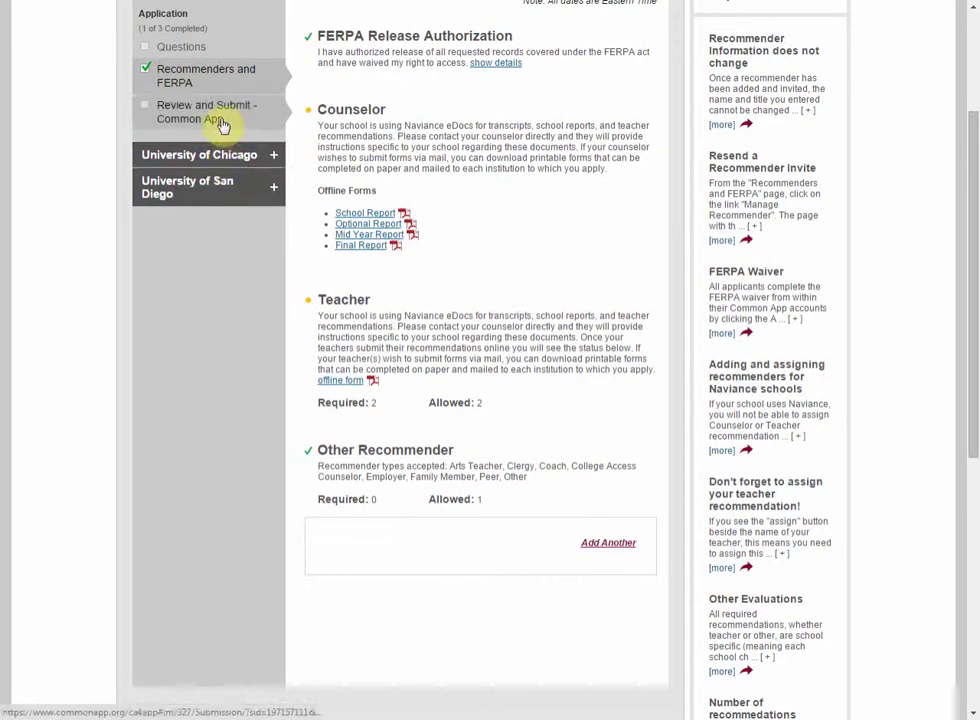
Step: Check Stanford's Review and Submit page, then return to the Common App Profile's Personal Information form
click(217, 114)
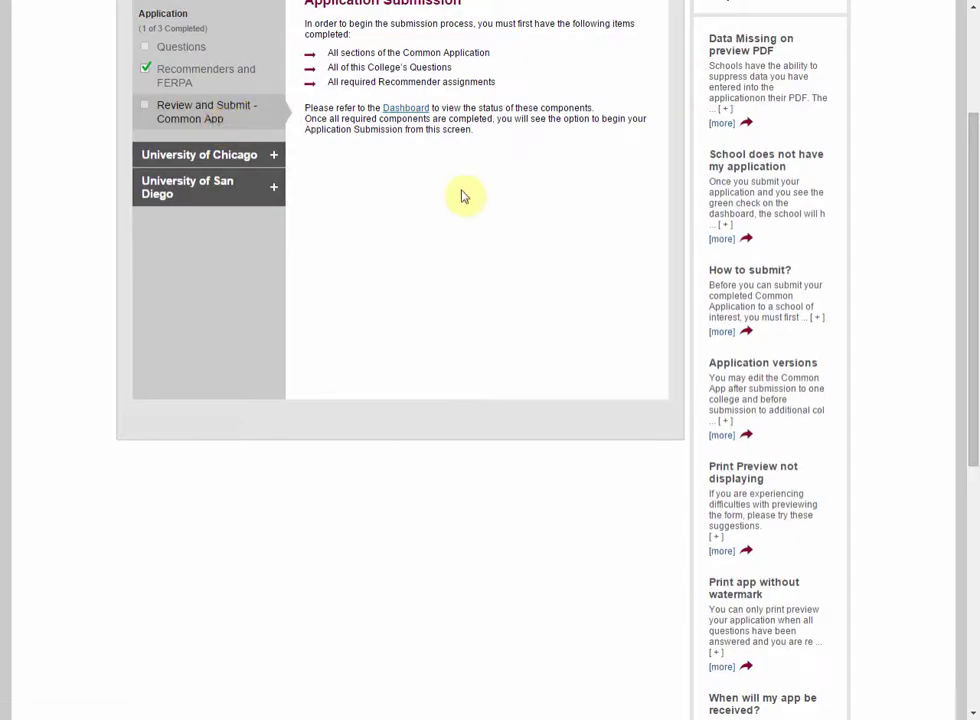
scroll(160, 164, up, 2)
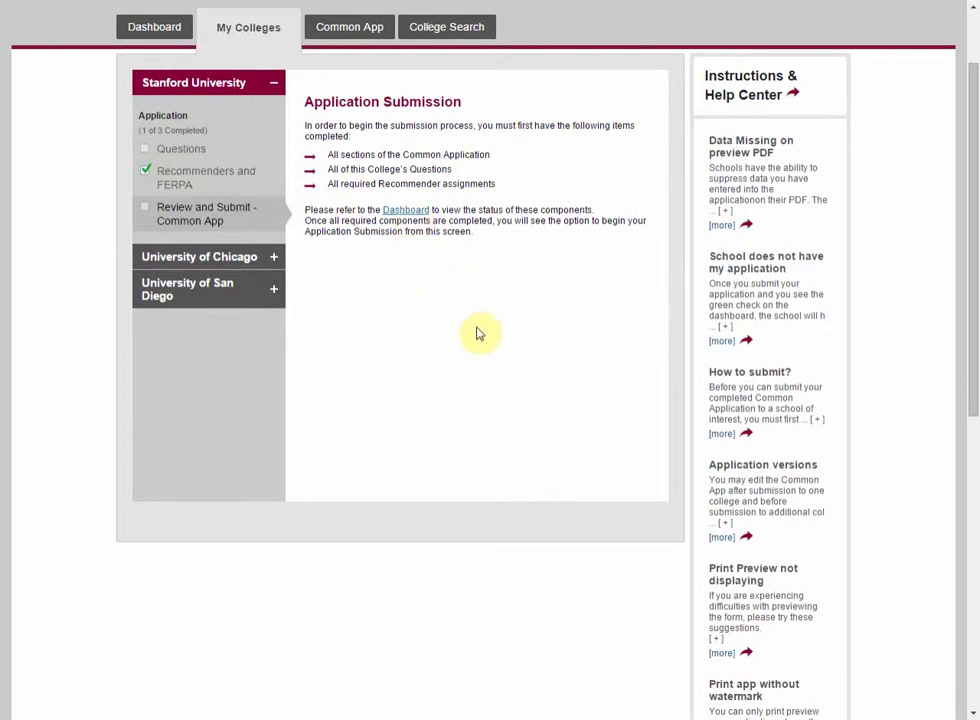
click(351, 31)
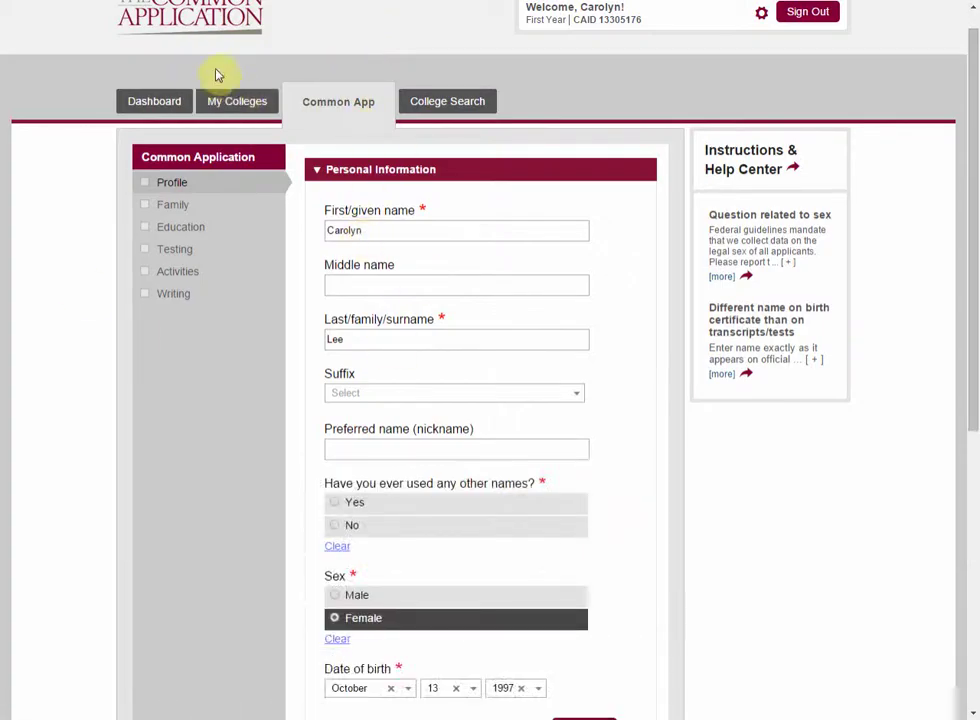
Step: Show the University of Chicago overview in My Colleges, with deadlines and $75 fee
click(225, 102)
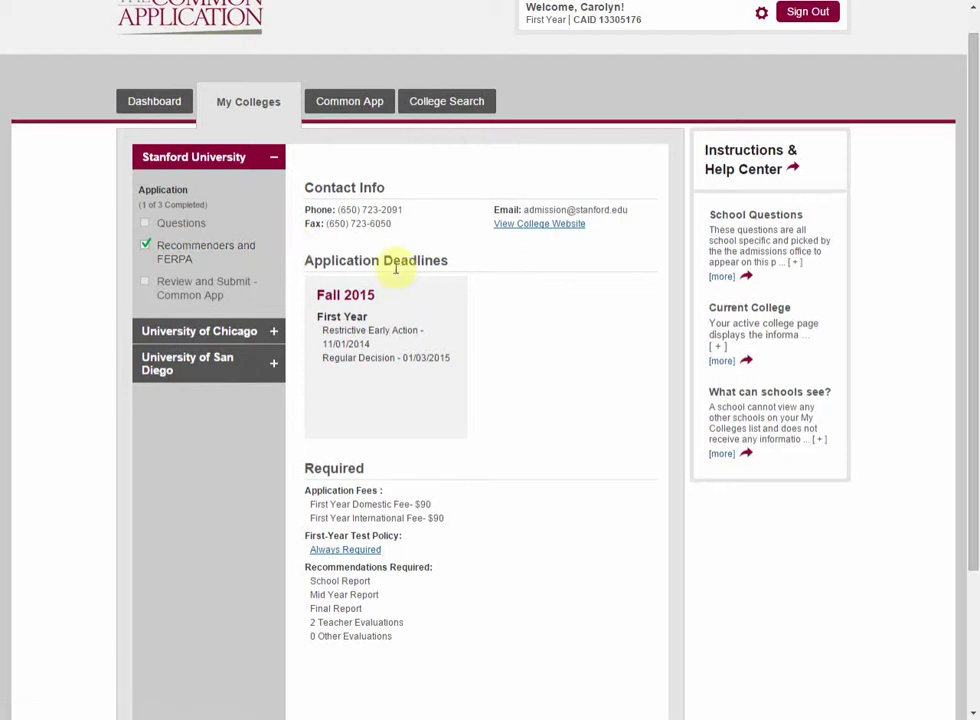
click(197, 341)
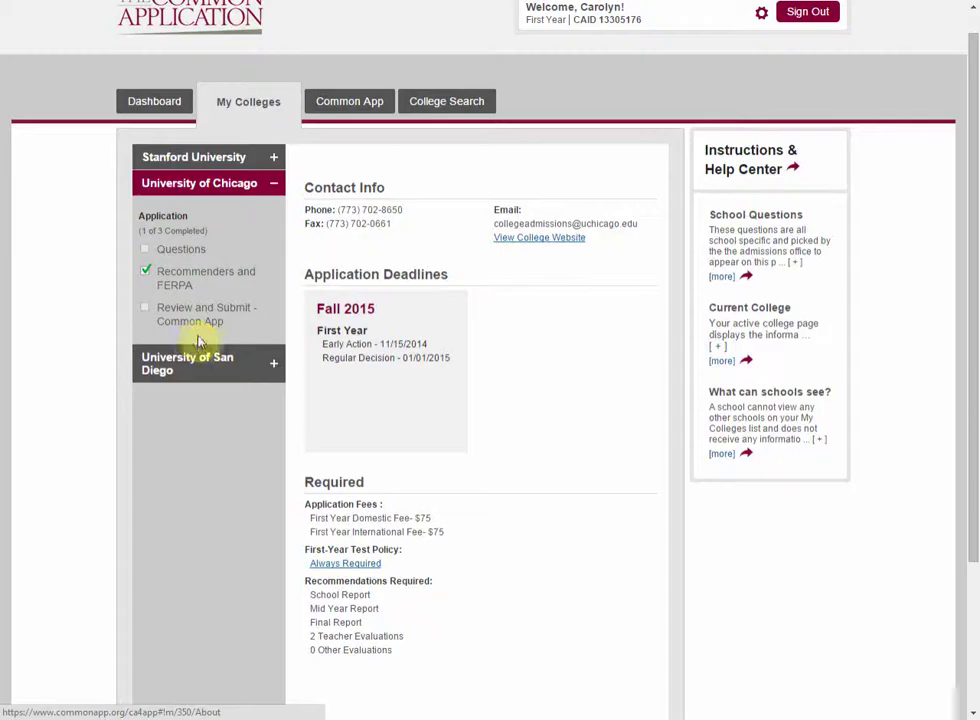